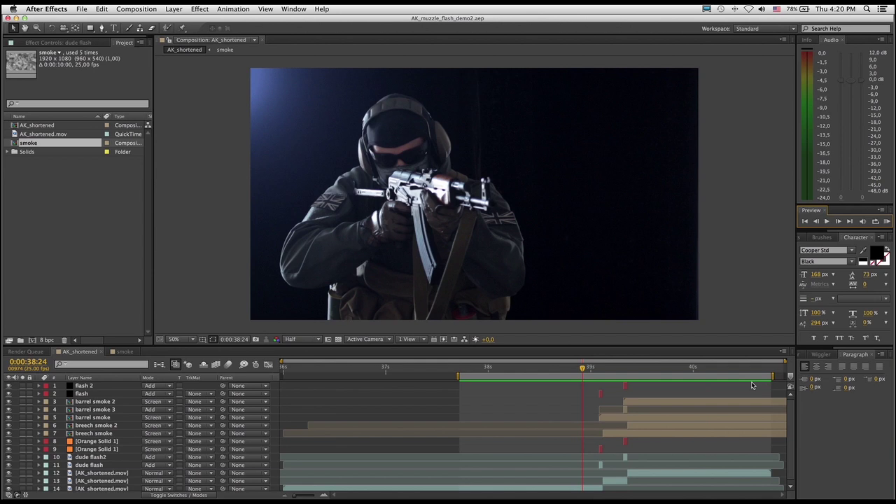
# Pre-compose the flash and smoke layers into 'flash and smoke' with Collapse Transformations on.
pyautogui.click(96, 386)
pyautogui.scroll(-1, 125, 429)
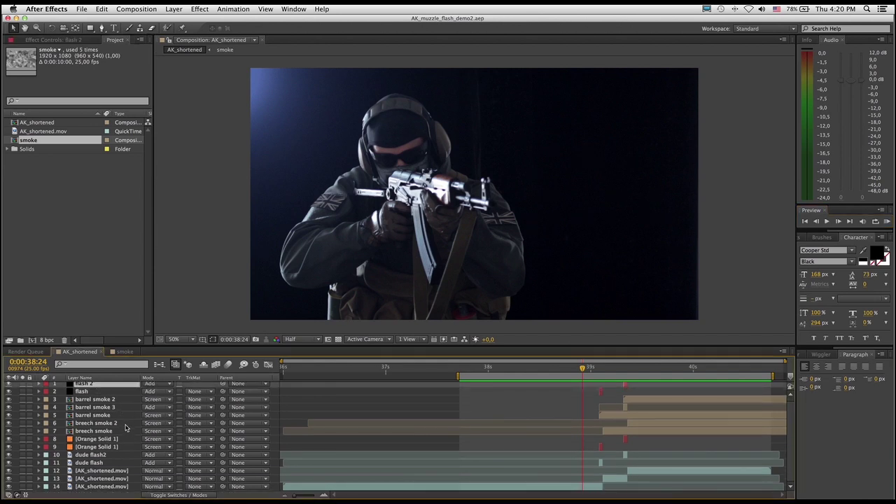
pyautogui.keyDown('shift'); pyautogui.click(101, 464); pyautogui.keyUp('shift')
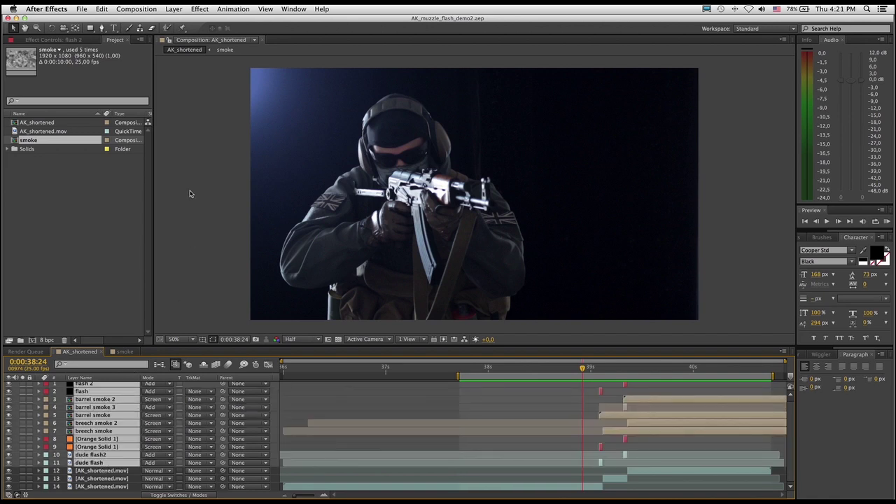
pyautogui.click(173, 9)
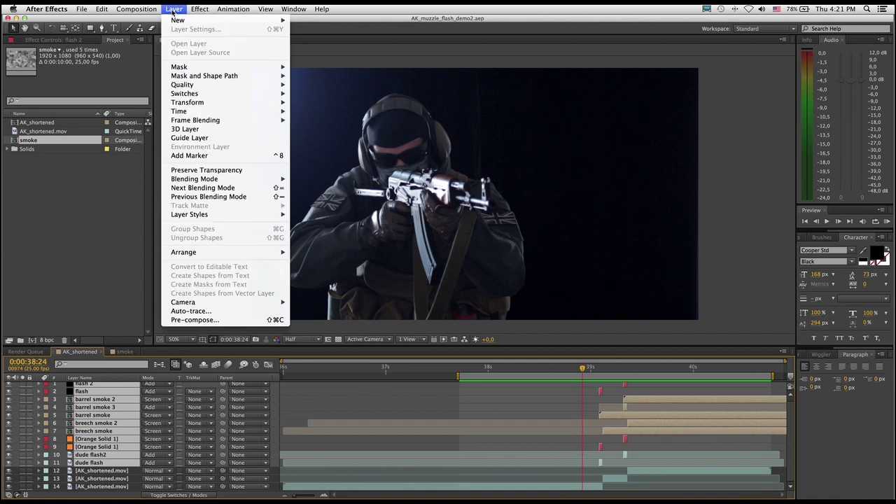
pyautogui.click(242, 319)
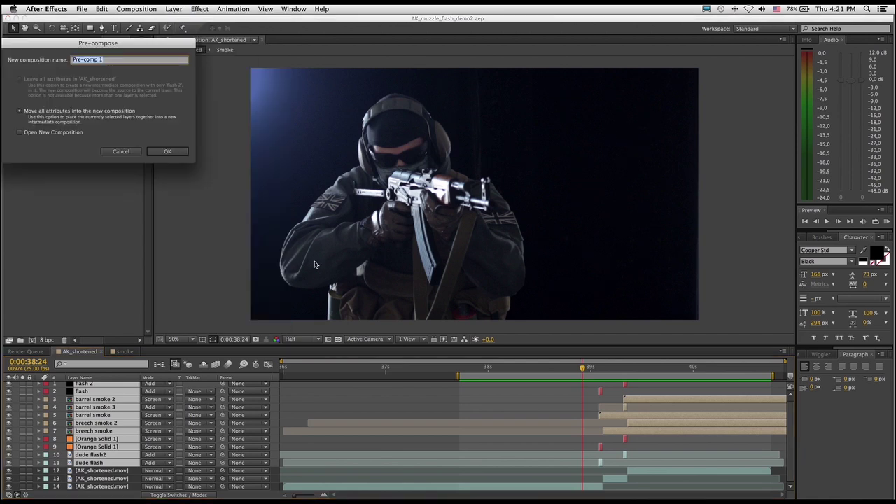
pyautogui.write('flash and smoke')
pyautogui.press('Return')
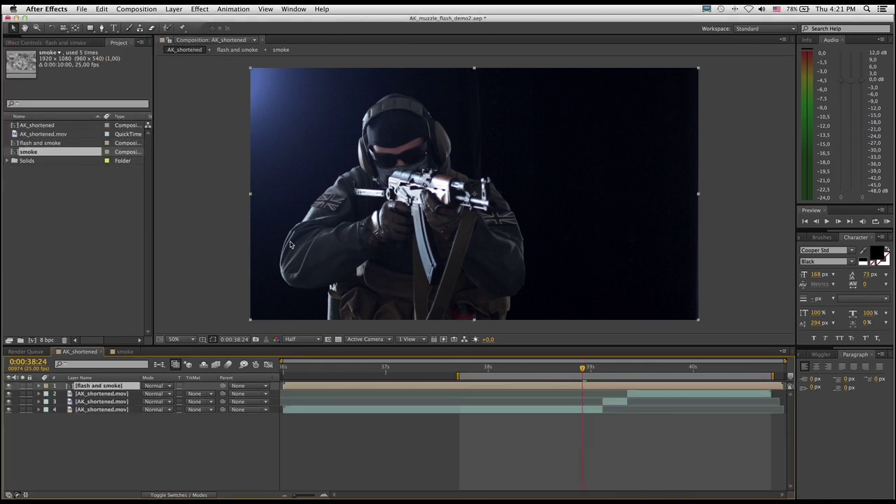
pyautogui.click(168, 493)
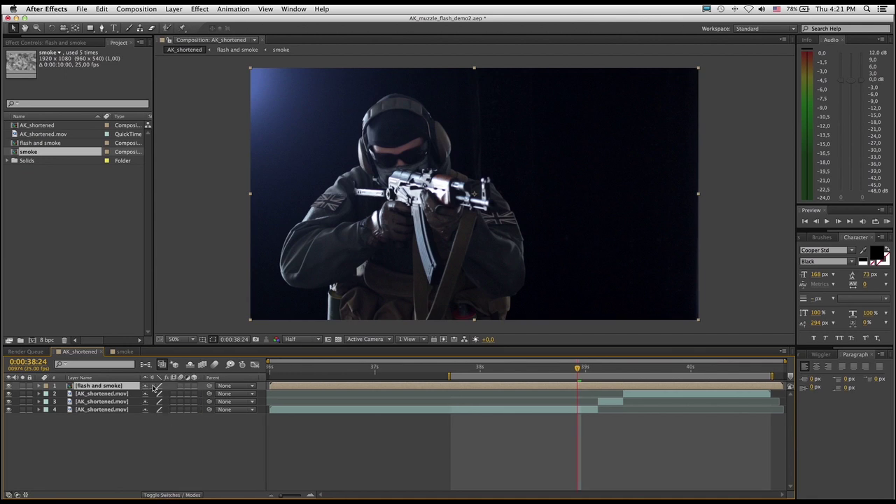
pyautogui.click(152, 385)
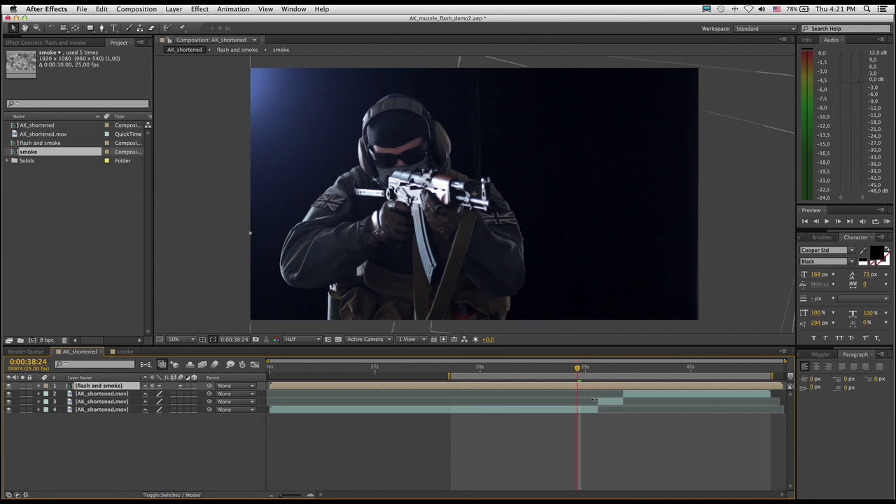
# Pre-compose the three AK_shortened.mov footage layers and rename the precomp layer 'man with gun'.
pyautogui.click(100, 395)
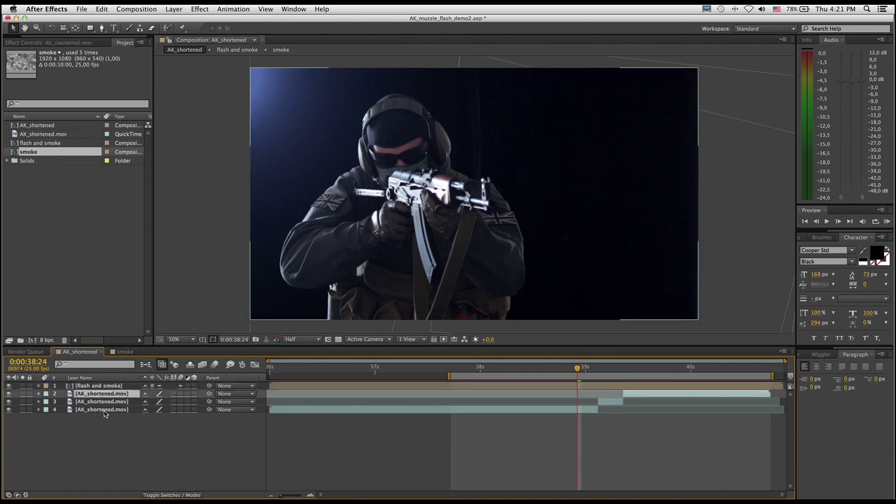
pyautogui.keyDown('shift'); pyautogui.click(105, 410); pyautogui.keyUp('shift')
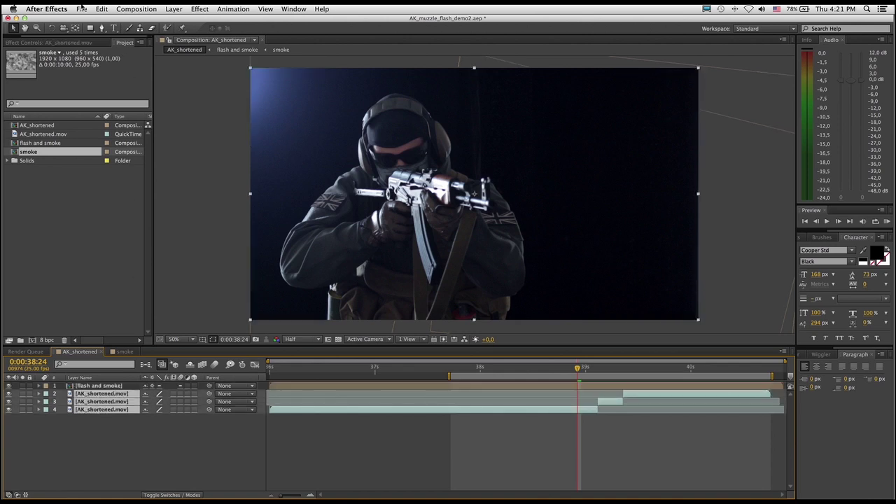
pyautogui.click(170, 9)
pyautogui.click(212, 320)
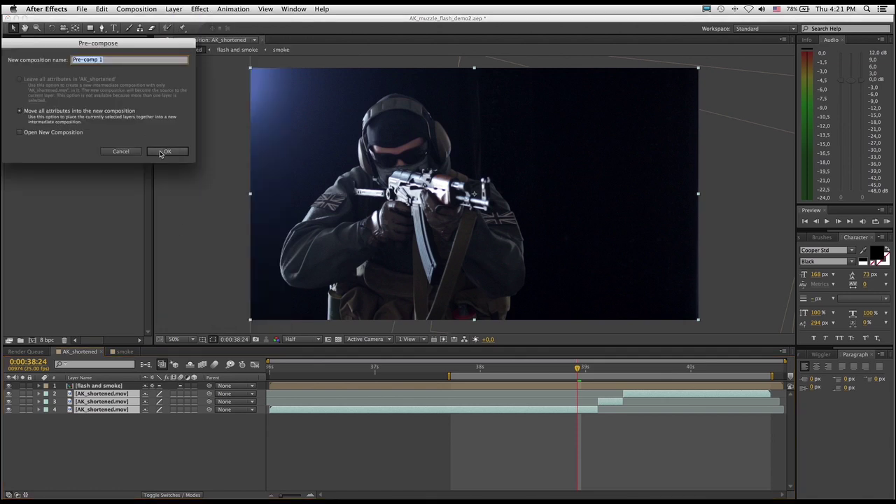
pyautogui.click(160, 153)
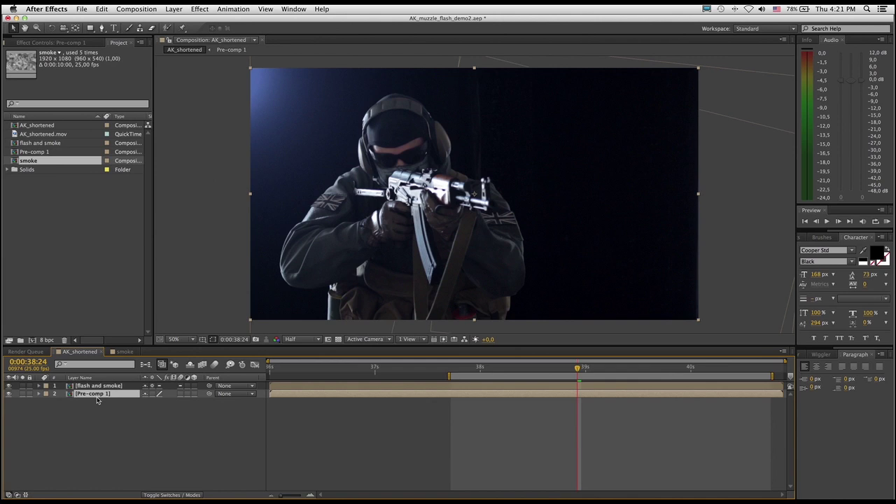
pyautogui.press('Return')
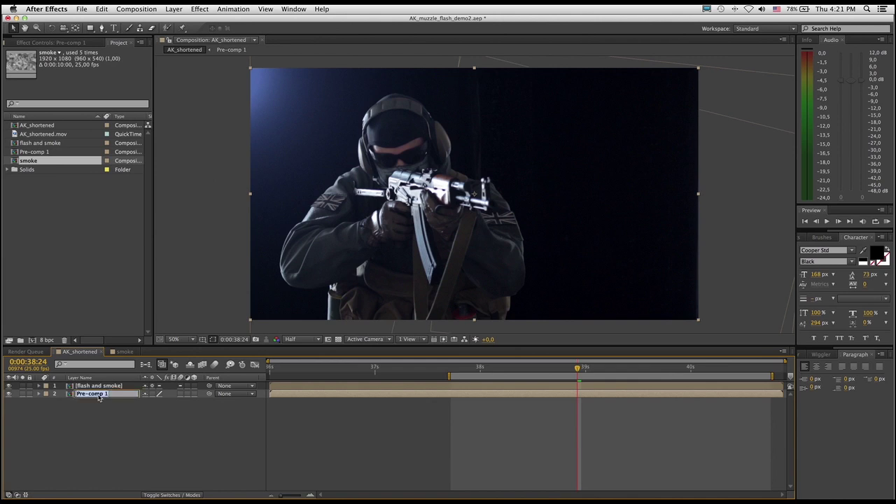
pyautogui.write('man with gun')
pyautogui.press('Return')
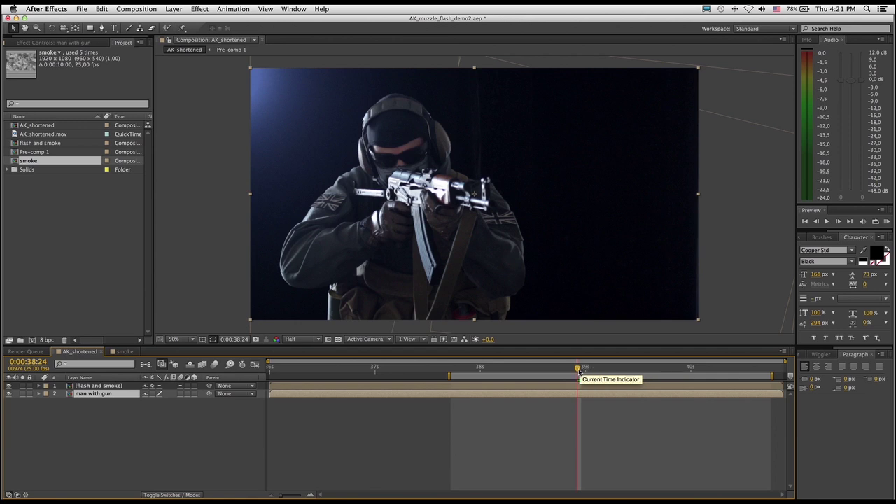
# Duplicate 'man with gun' and trim the copy to the single smoke frame at 0:00:39:04.
pyautogui.moveTo(578, 372); pyautogui.dragTo(596, 373)
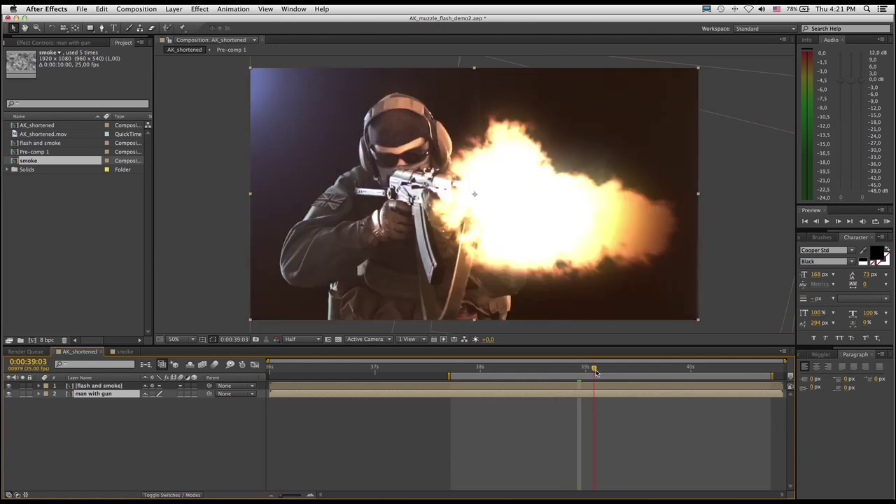
pyautogui.moveTo(596, 373); pyautogui.dragTo(598, 373)
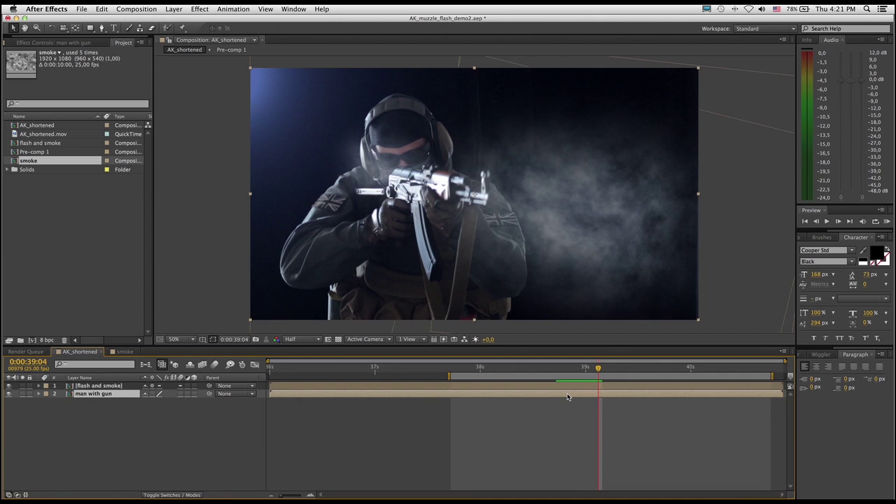
pyautogui.press('super+d')
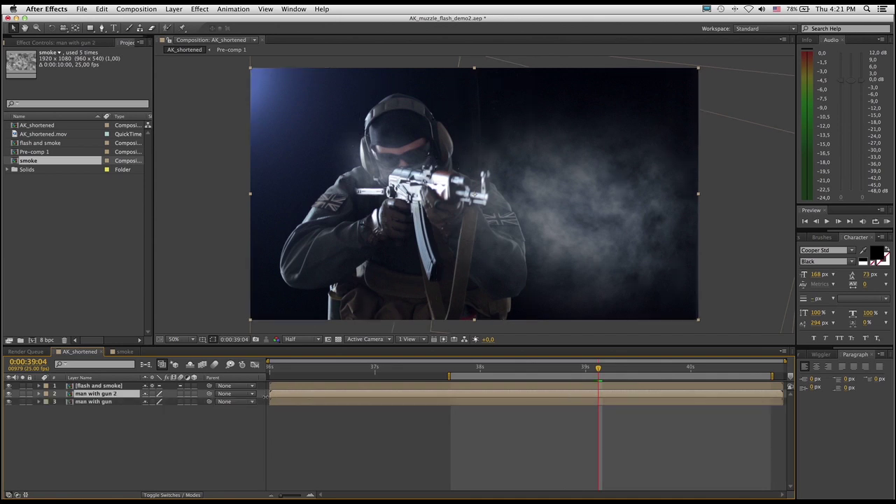
pyautogui.moveTo(270, 394); pyautogui.dragTo(598, 394)
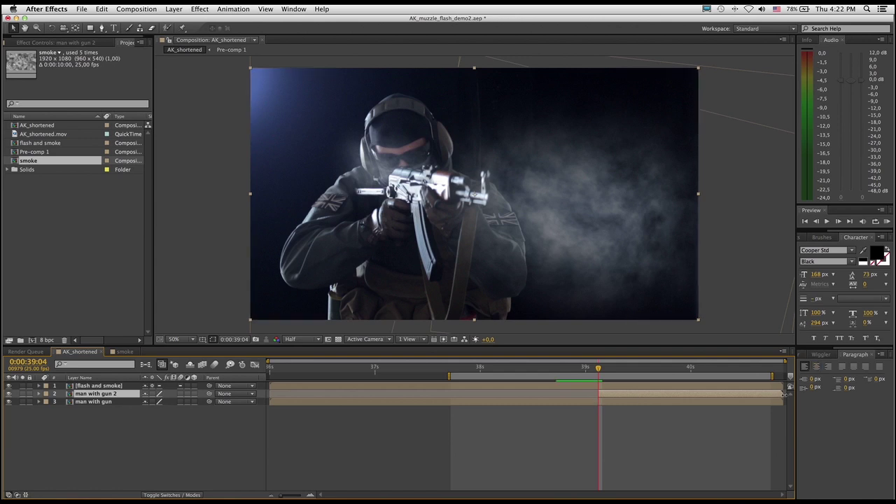
pyautogui.moveTo(783, 394); pyautogui.dragTo(600, 394)
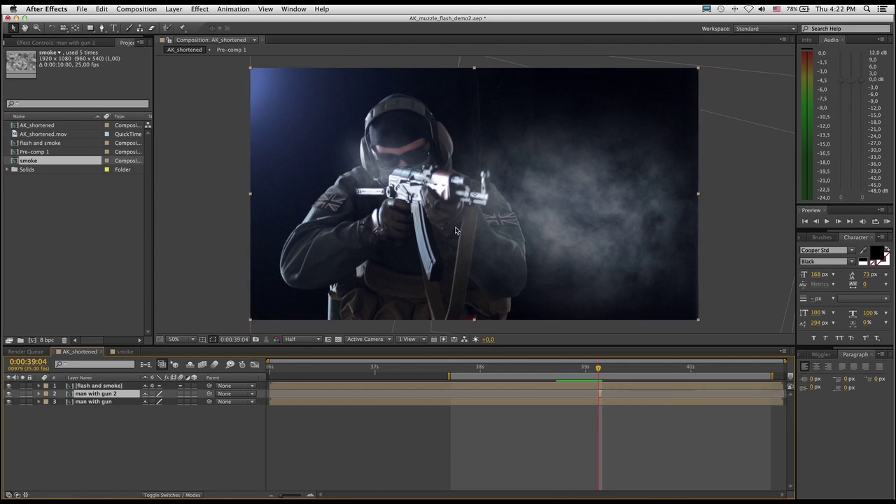
pyautogui.press('.')
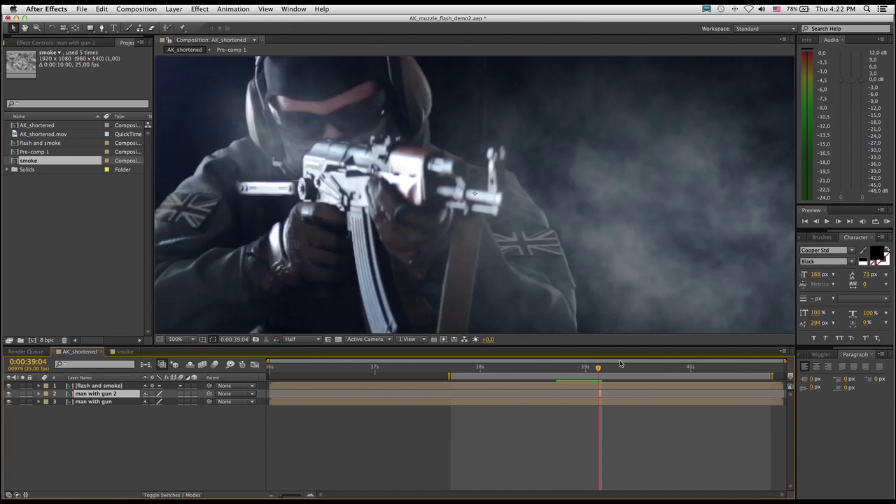
# At 200% view, draw a four-point rectangular mask around the rifle's ejection port on 'man with gun 2'.
pyautogui.press('.')
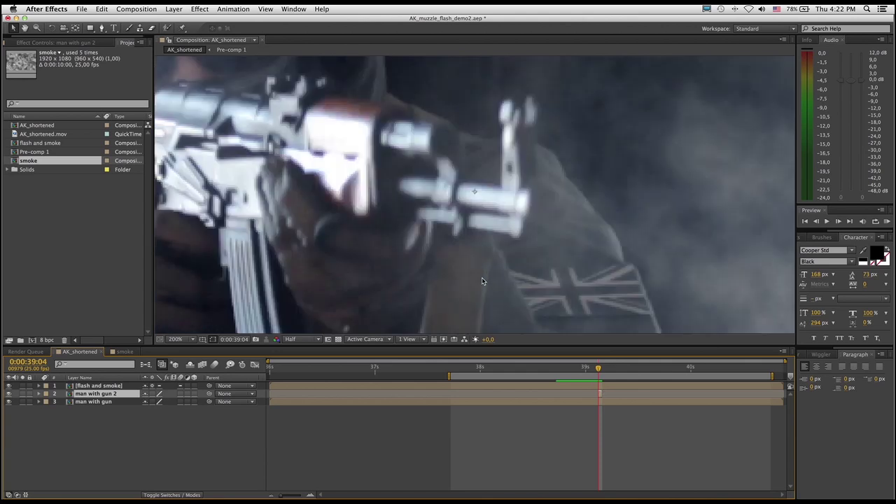
pyautogui.moveTo(255, 145); pyautogui.dragTo(402, 175)
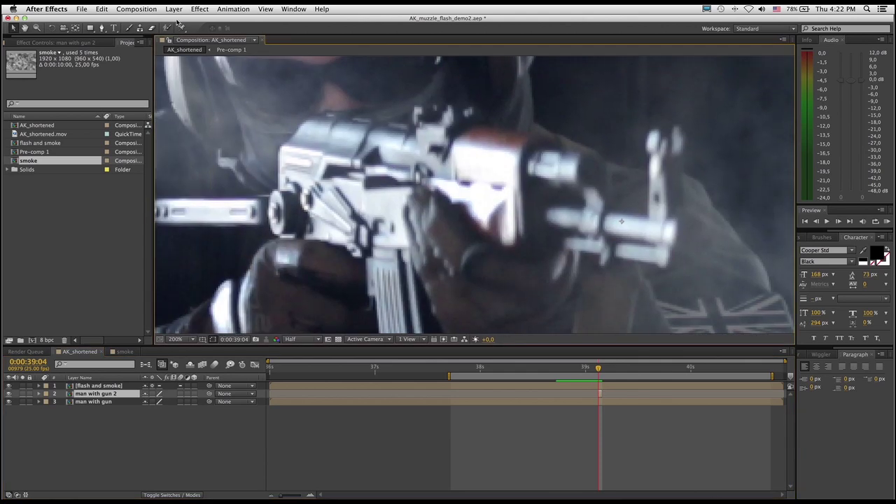
pyautogui.click(102, 29)
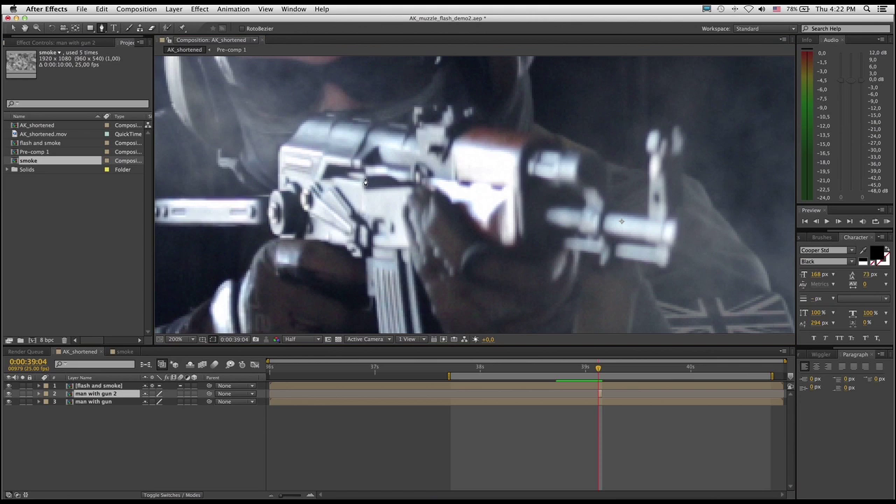
pyautogui.click(363, 177)
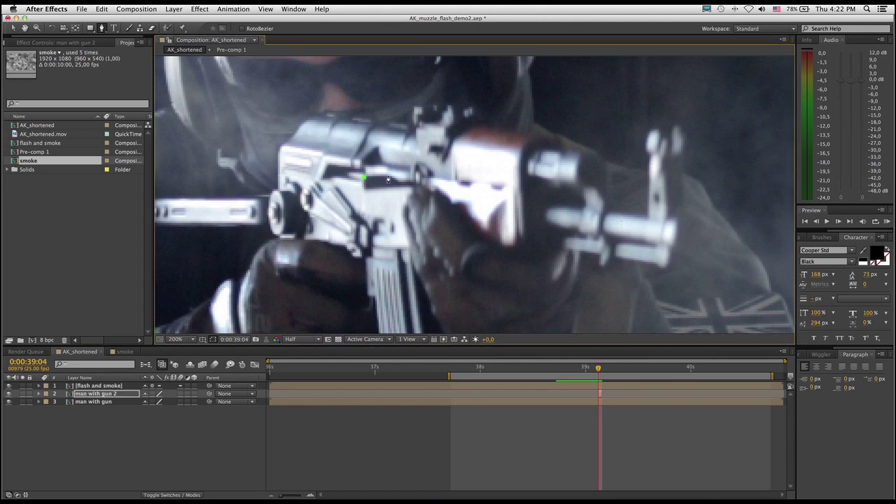
pyautogui.click(389, 176)
pyautogui.click(411, 186)
pyautogui.click(364, 187)
pyautogui.click(363, 178)
# Solo-check the masked layer, then shift the port patch about 55 px left.
pyautogui.click(13, 28)
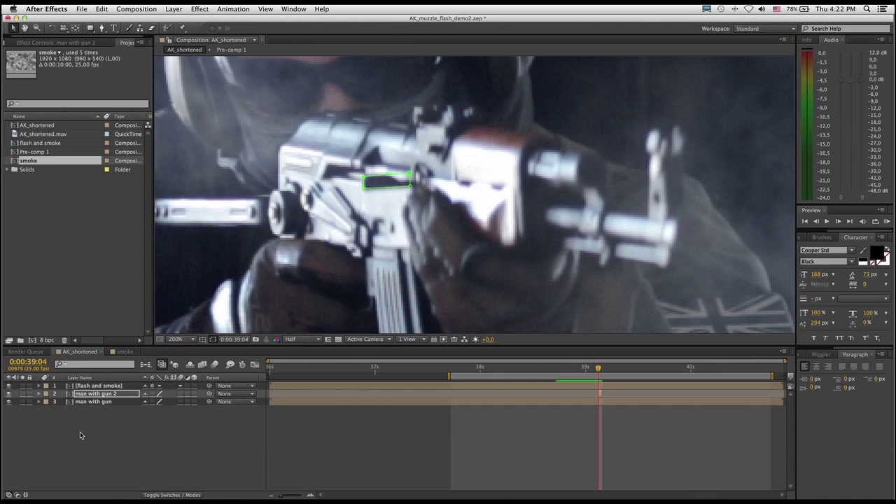
pyautogui.click(96, 394)
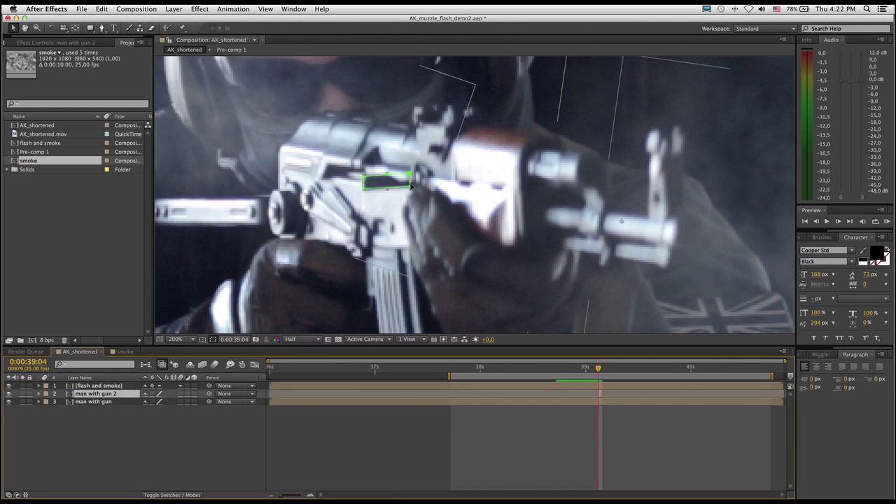
pyautogui.click(24, 397)
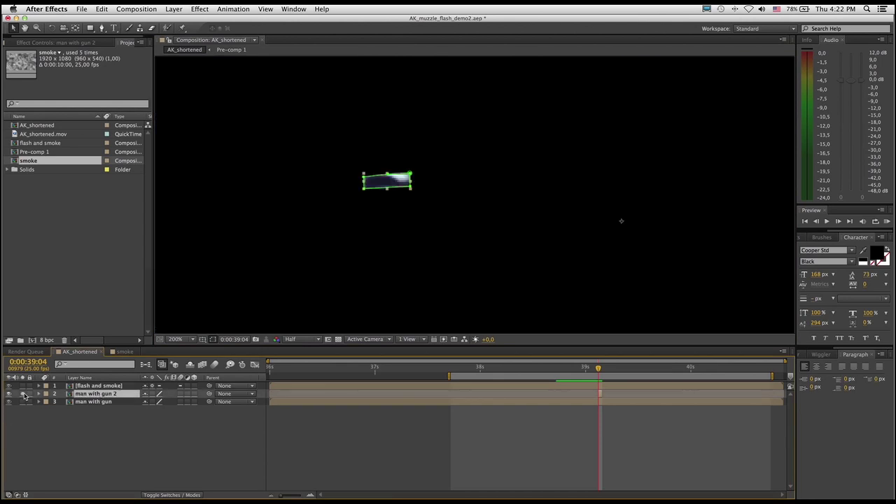
pyautogui.click(24, 396)
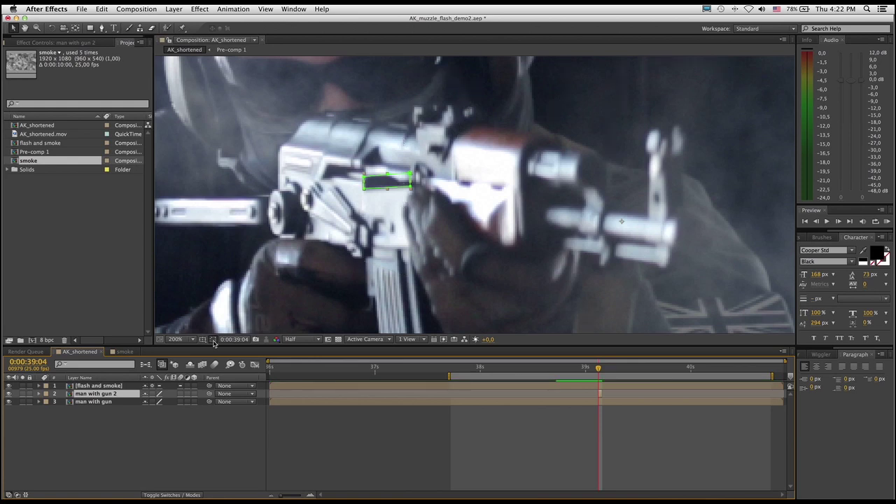
pyautogui.click(392, 184)
pyautogui.moveTo(392, 185); pyautogui.dragTo(353, 181)
pyautogui.click(96, 427)
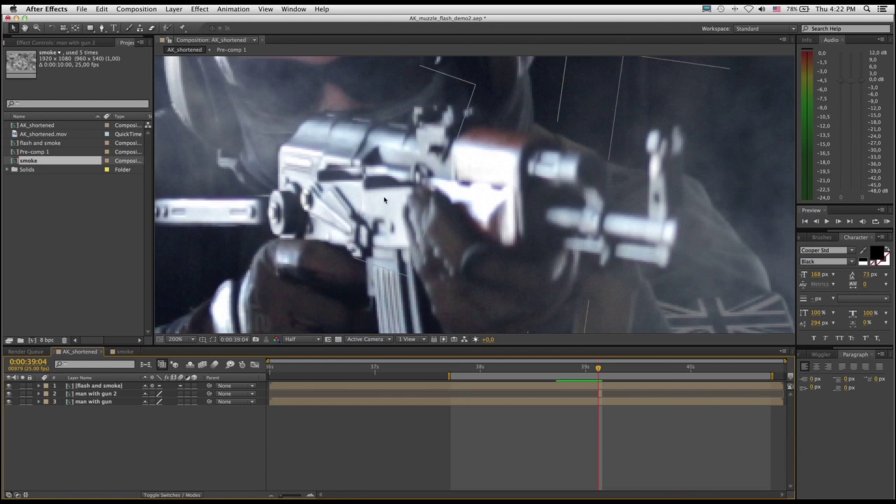
# Add a new solid coloured pale blue, sampled from the footage.
pyautogui.click(175, 9)
pyautogui.moveTo(180, 20)
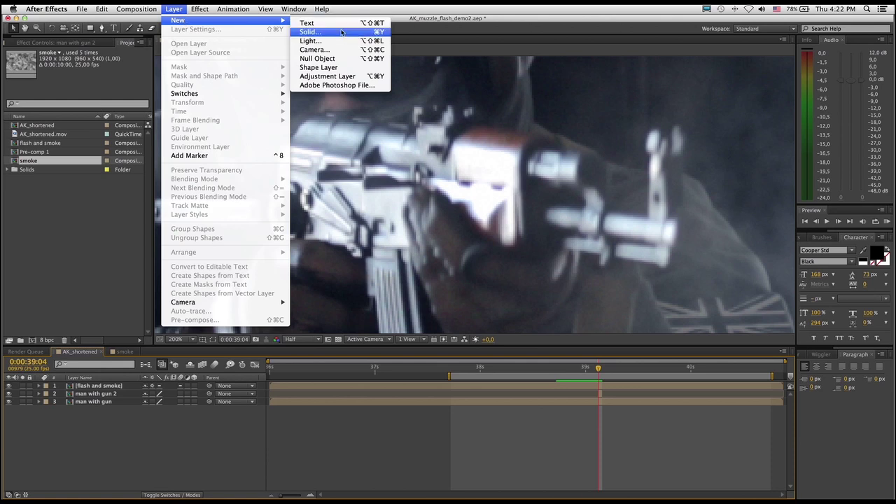
pyautogui.click(310, 32)
pyautogui.click(734, 382)
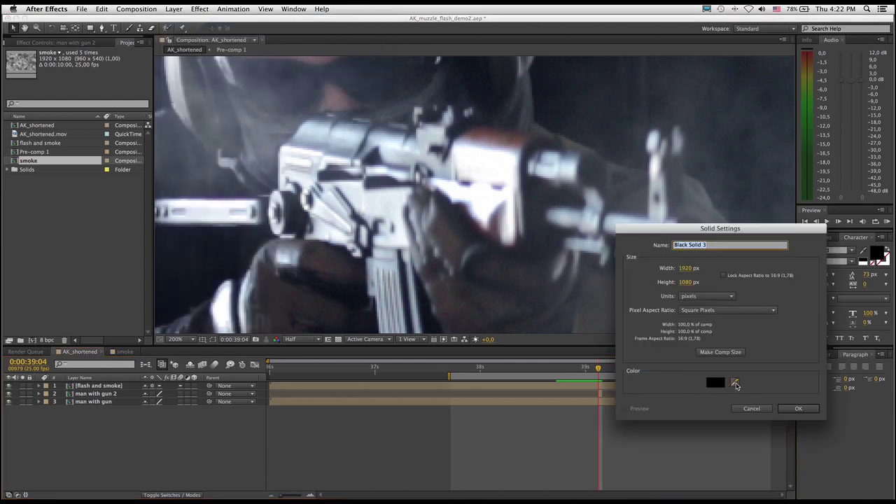
pyautogui.click(394, 190)
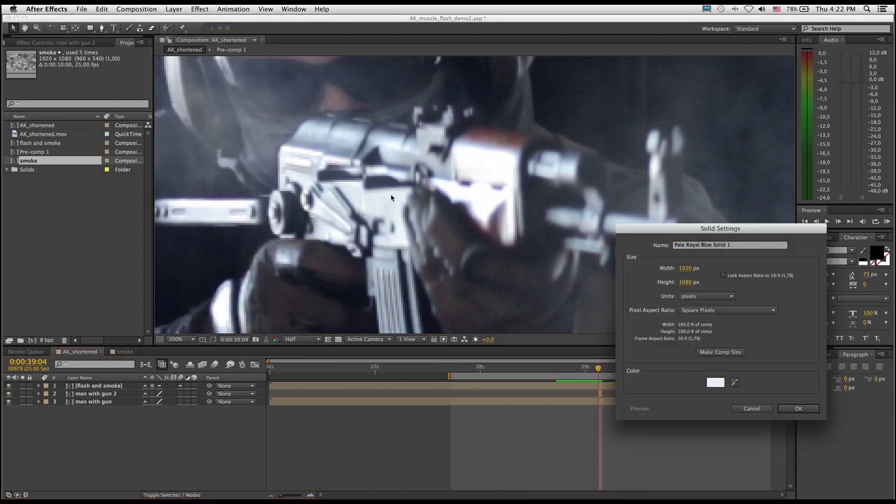
pyautogui.click(800, 409)
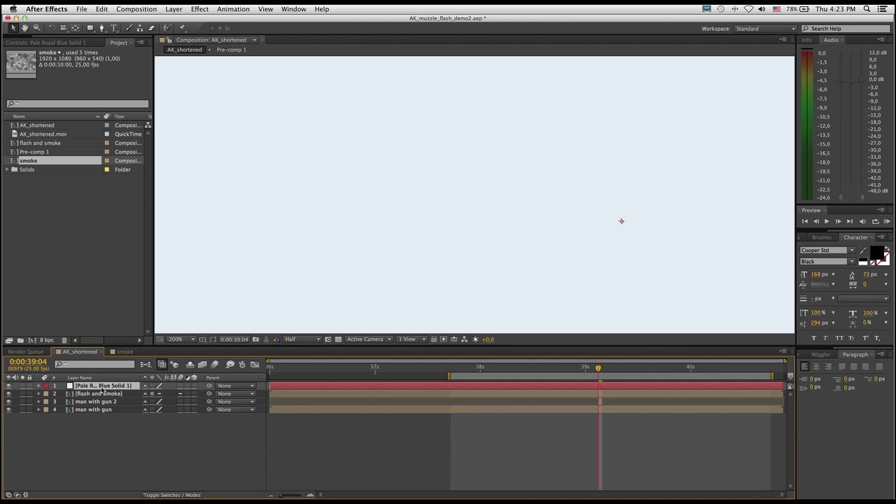
# Drop the pale solid's opacity to 8% and mask it over the ejection port.
pyautogui.press('t')
pyautogui.click(150, 394)
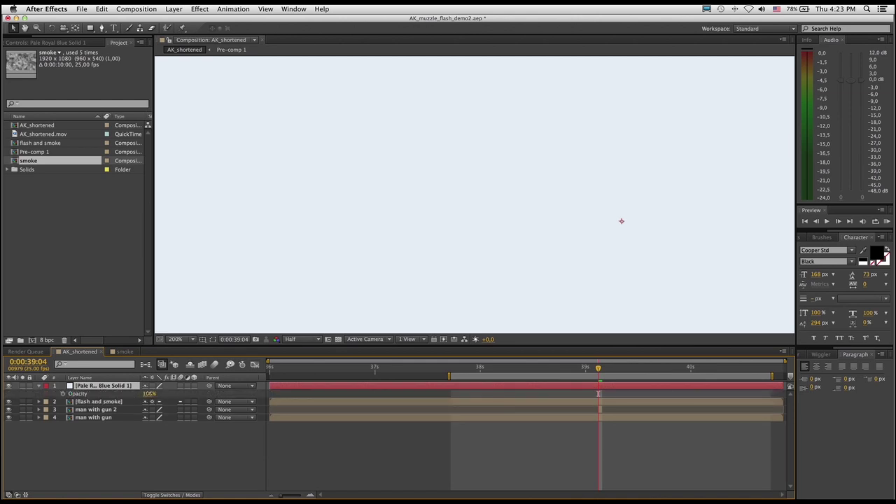
pyautogui.write('39')
pyautogui.press('Return')
pyautogui.moveTo(146, 393); pyautogui.dragTo(123, 394)
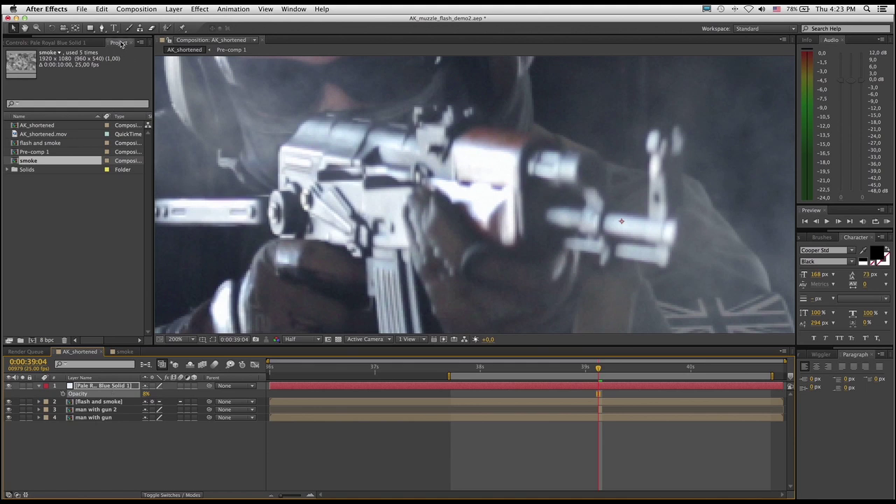
pyautogui.click(101, 29)
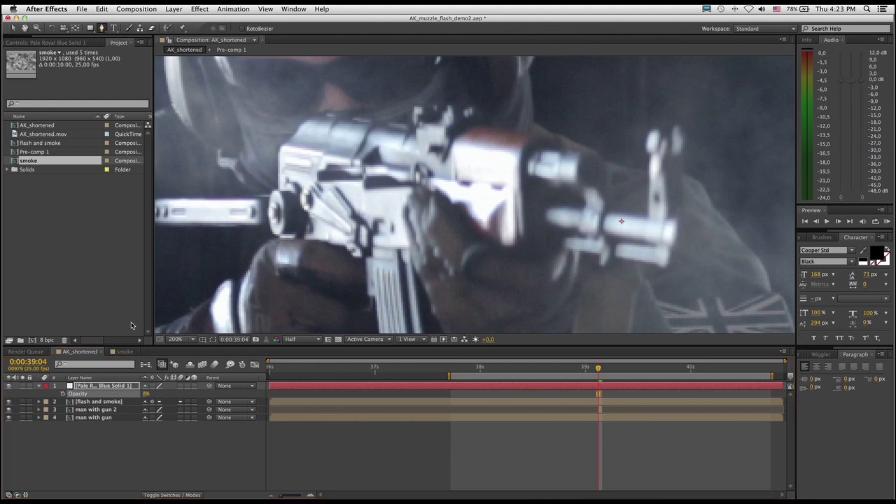
pyautogui.click(410, 172)
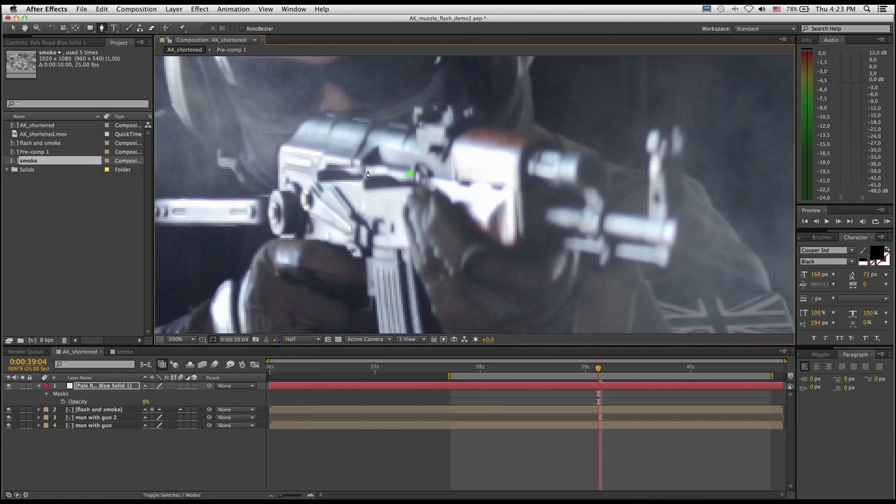
pyautogui.click(364, 171)
pyautogui.click(360, 193)
pyautogui.click(410, 194)
pyautogui.click(410, 172)
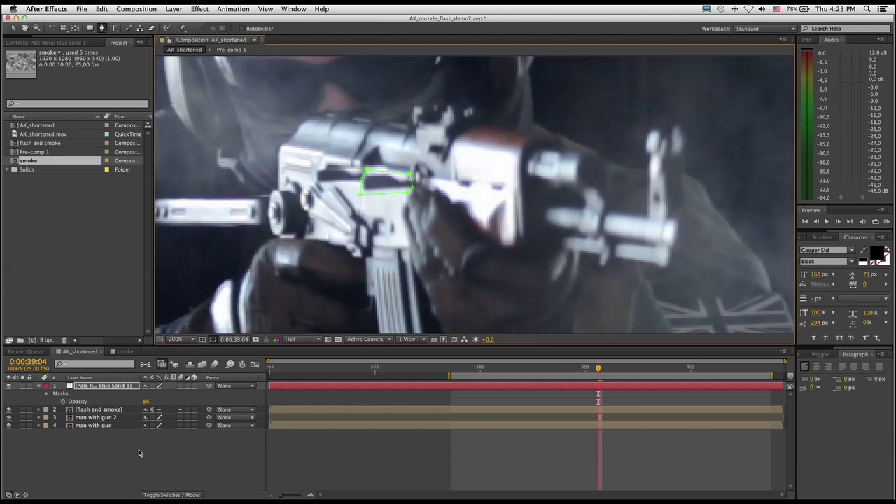
# Restore the pale solid to 100% opacity with a 2-pixel mask feather.
pyautogui.press('t')
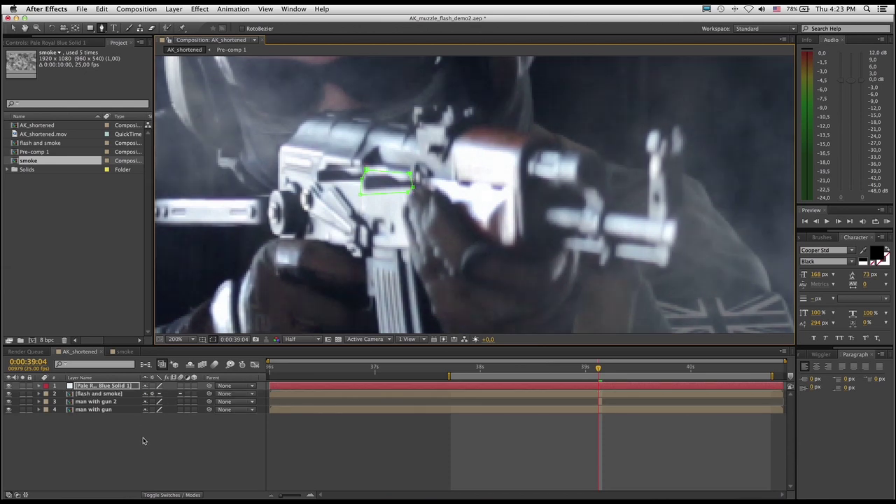
pyautogui.moveTo(148, 393); pyautogui.dragTo(621, 221)
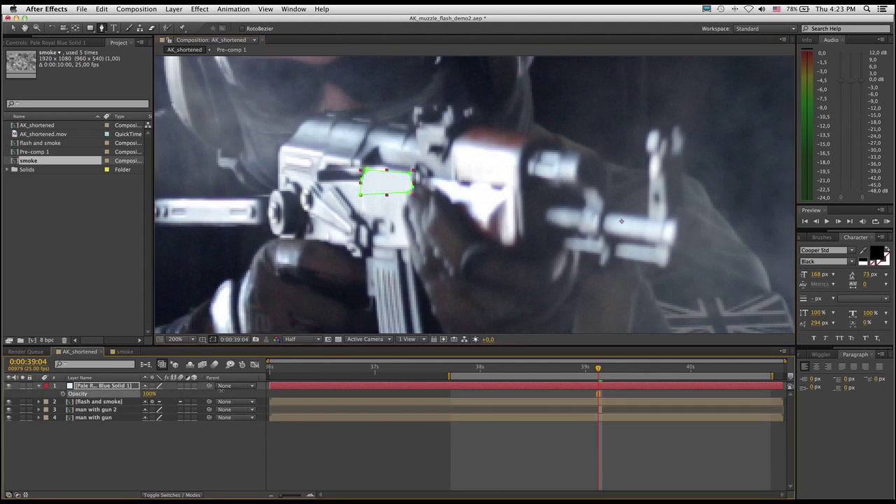
pyautogui.press('f')
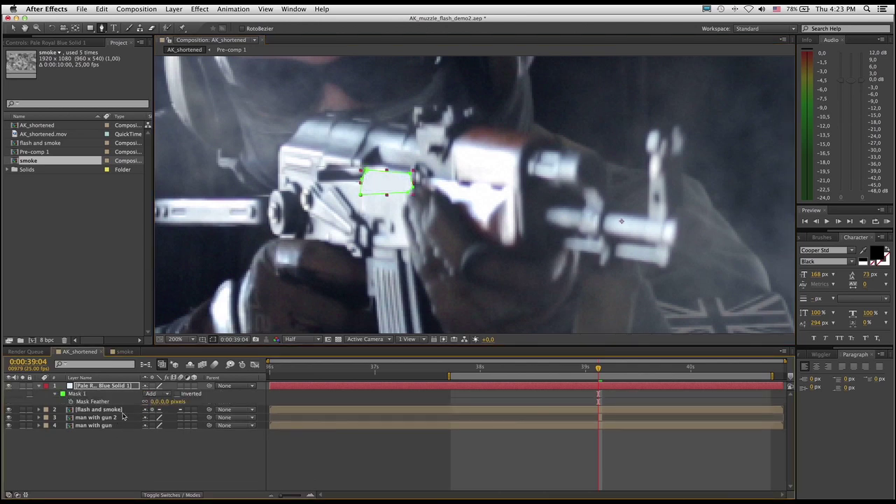
pyautogui.click(155, 402)
pyautogui.write('2')
pyautogui.click(127, 451)
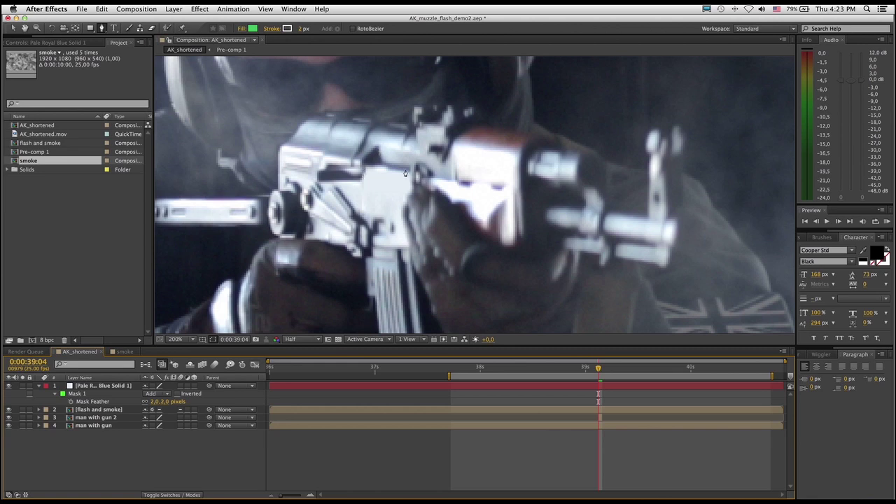
# Start a new solid layer and set its colour to black.
pyautogui.click(173, 9)
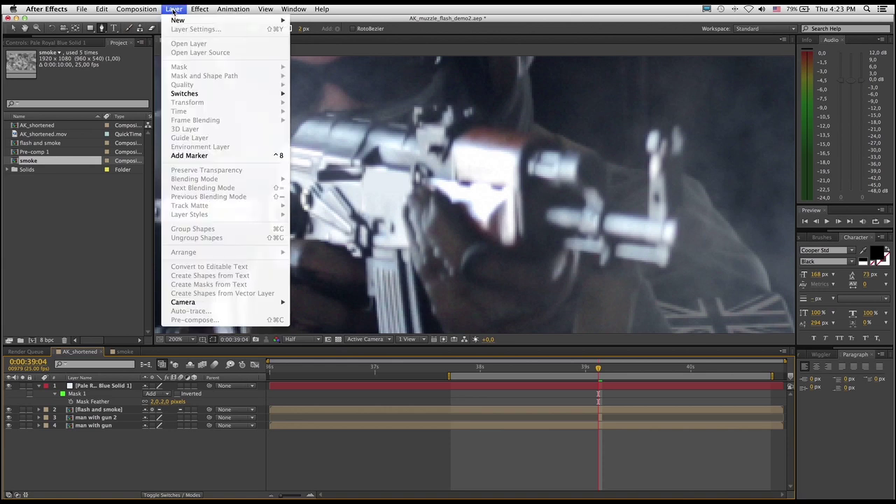
pyautogui.moveTo(182, 21)
pyautogui.click(345, 32)
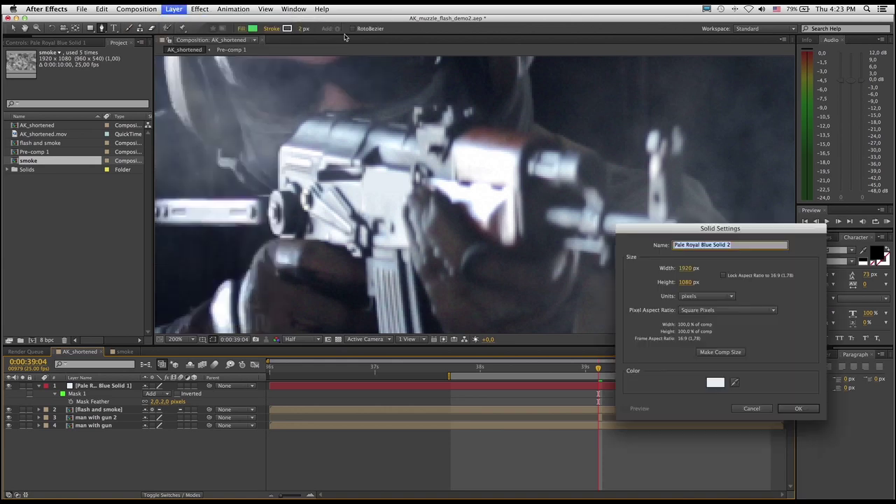
pyautogui.click(715, 382)
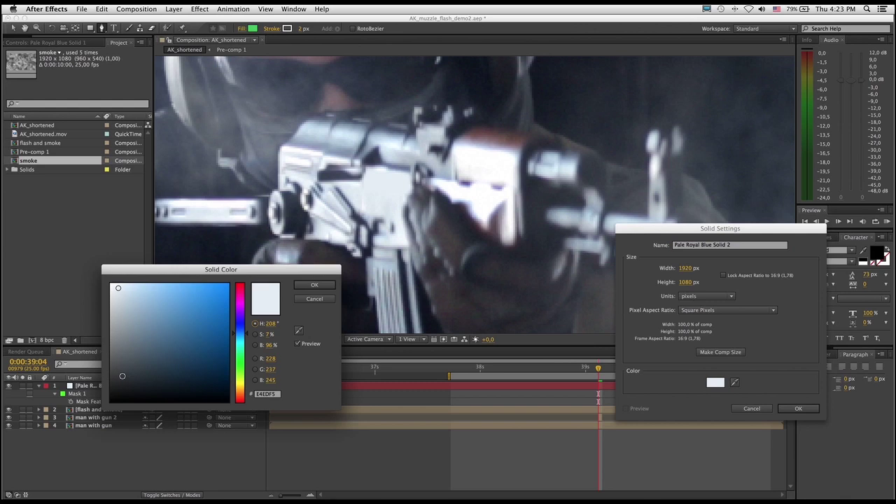
pyautogui.moveTo(123, 376); pyautogui.dragTo(101, 424)
pyautogui.click(315, 286)
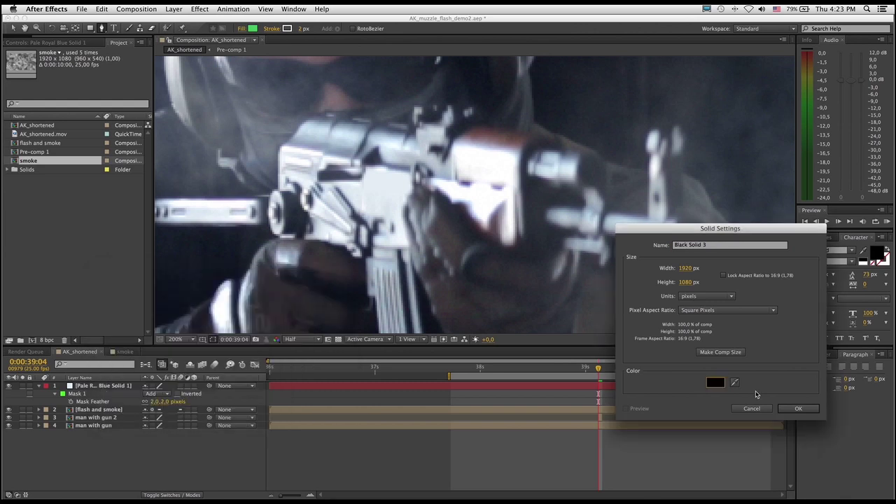
# Add the black solid, lower its opacity to 15%, and mask the port-shadow shape.
pyautogui.click(798, 408)
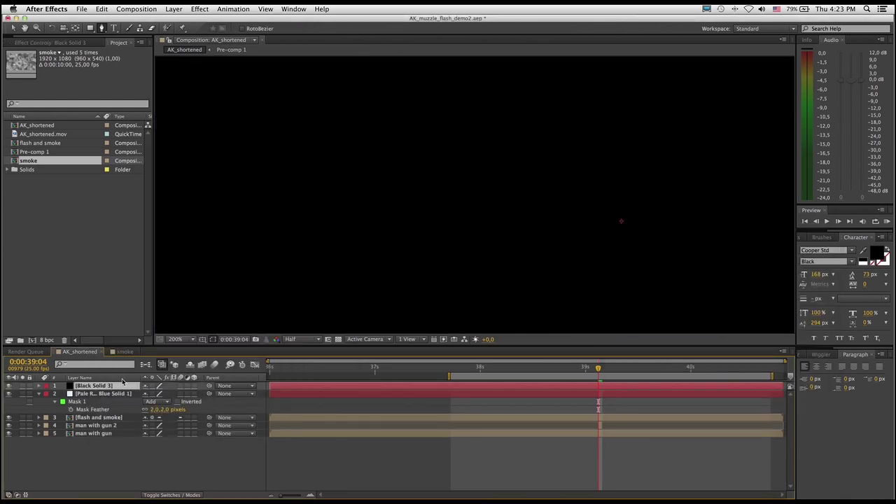
pyautogui.press('t')
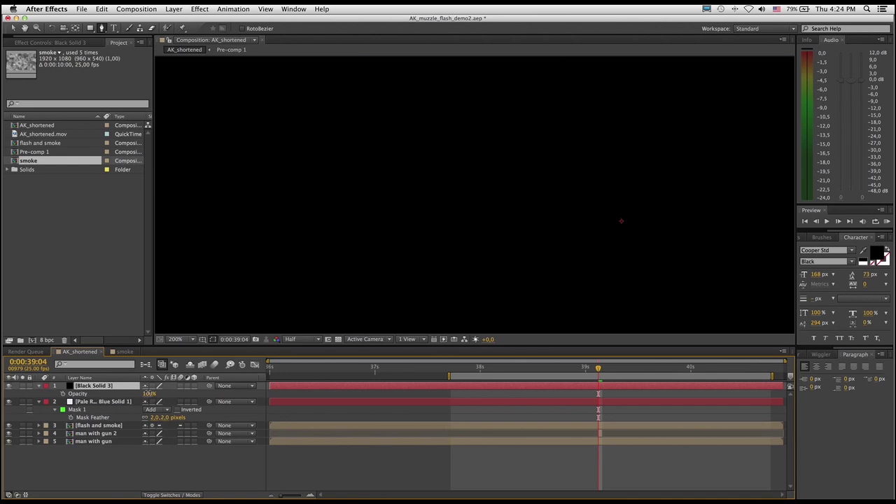
pyautogui.moveTo(149, 393); pyautogui.dragTo(168, 184)
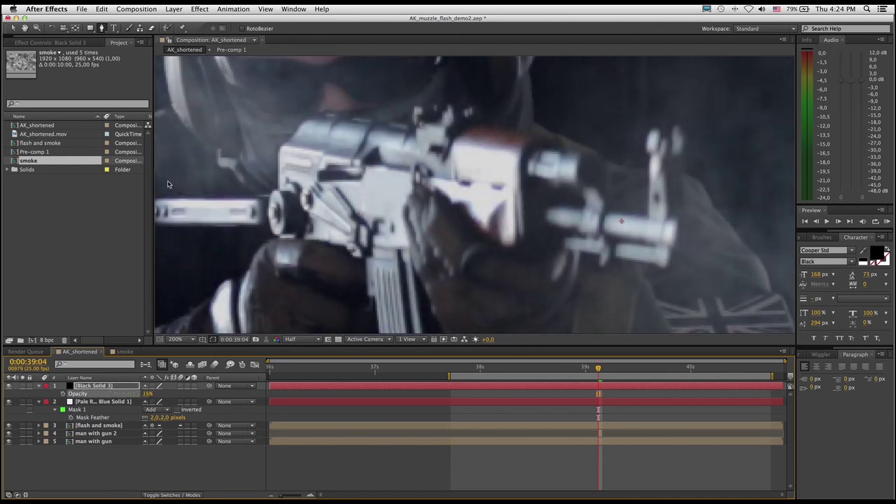
pyautogui.click(102, 29)
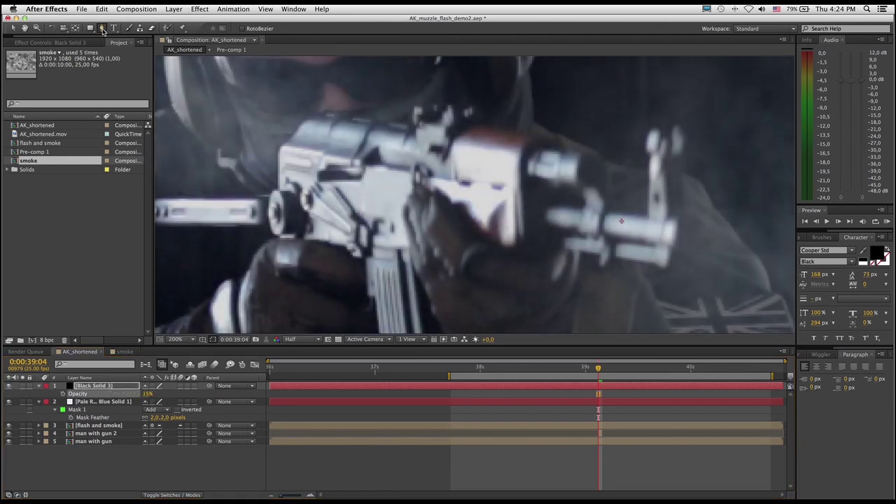
pyautogui.click(375, 147)
pyautogui.click(362, 160)
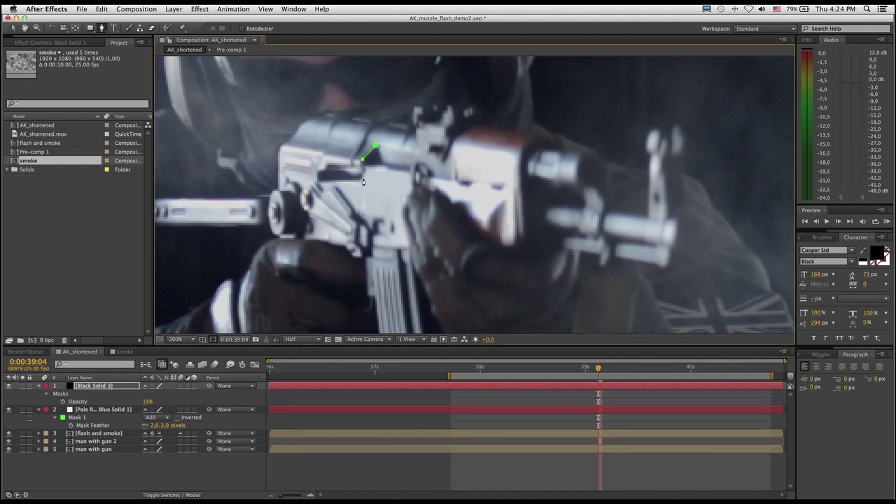
pyautogui.click(363, 180)
pyautogui.click(411, 167)
pyautogui.click(376, 146)
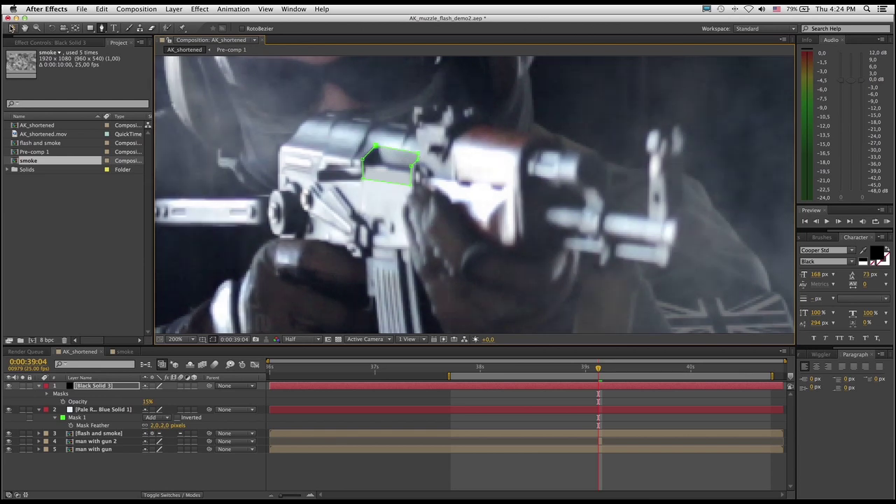
# Set the black solid to about 87% opacity with a 2-pixel mask feather.
pyautogui.click(12, 28)
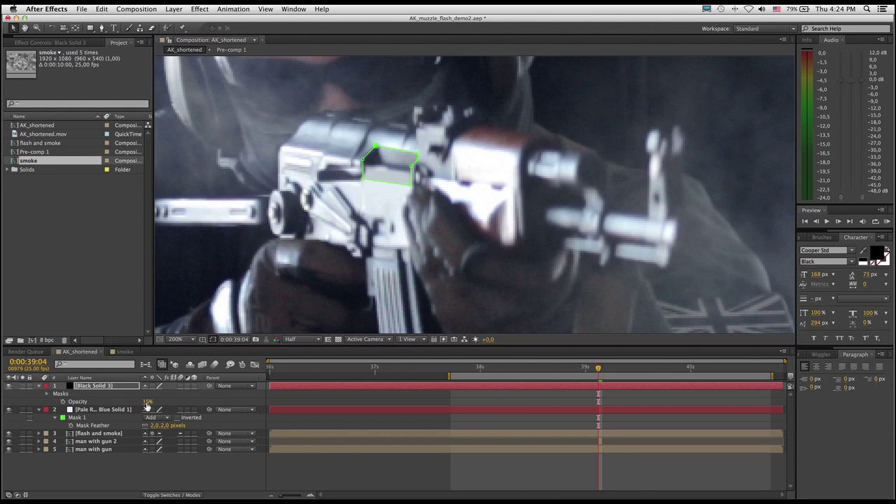
pyautogui.moveTo(148, 402); pyautogui.dragTo(200, 402)
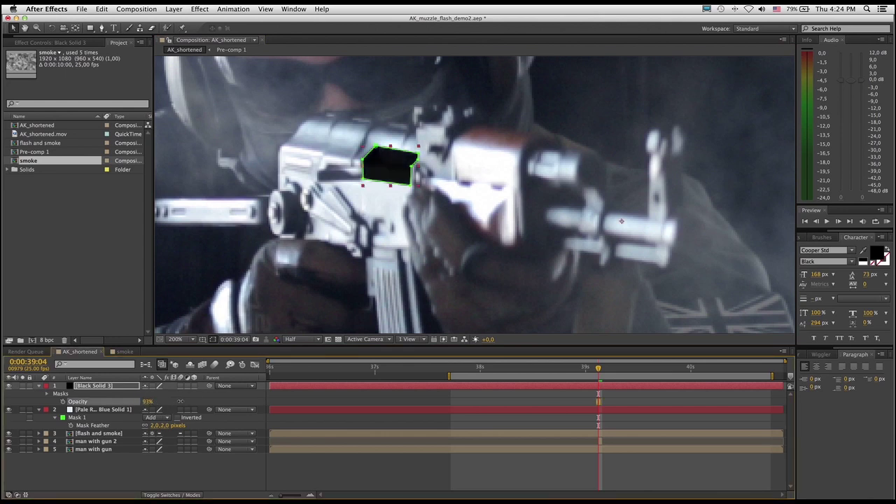
pyautogui.moveTo(179, 401); pyautogui.dragTo(176, 401)
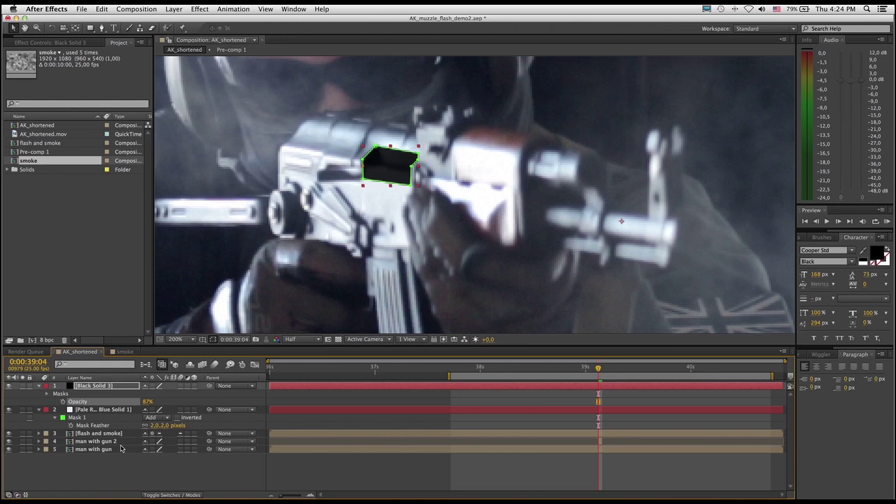
pyautogui.press('f')
pyautogui.click(154, 402)
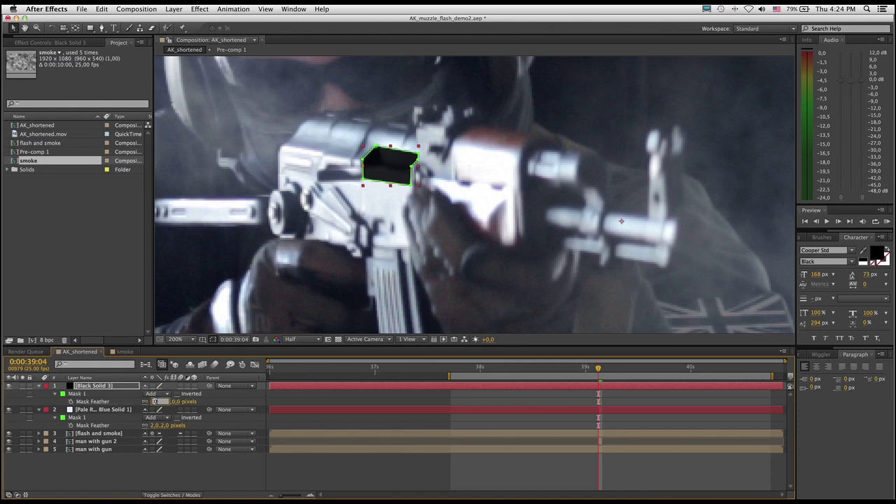
pyautogui.write('2')
pyautogui.press('Return')
pyautogui.click(109, 412)
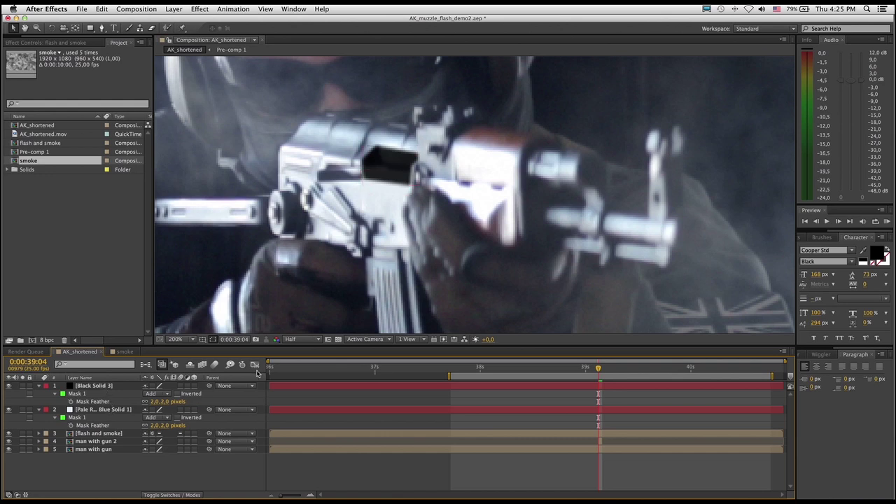
# Trim the black and pale blue solids to a brief span around 39 seconds.
pyautogui.moveTo(271, 385); pyautogui.dragTo(594, 386)
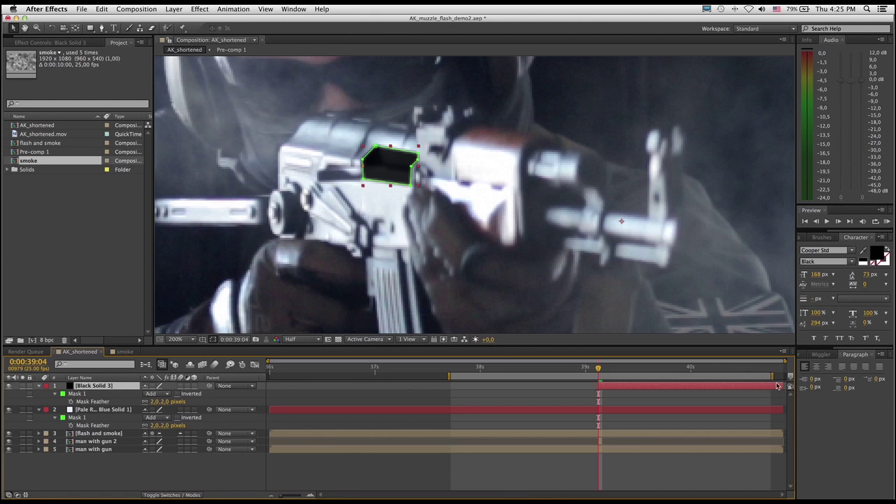
pyautogui.moveTo(781, 386); pyautogui.dragTo(605, 389)
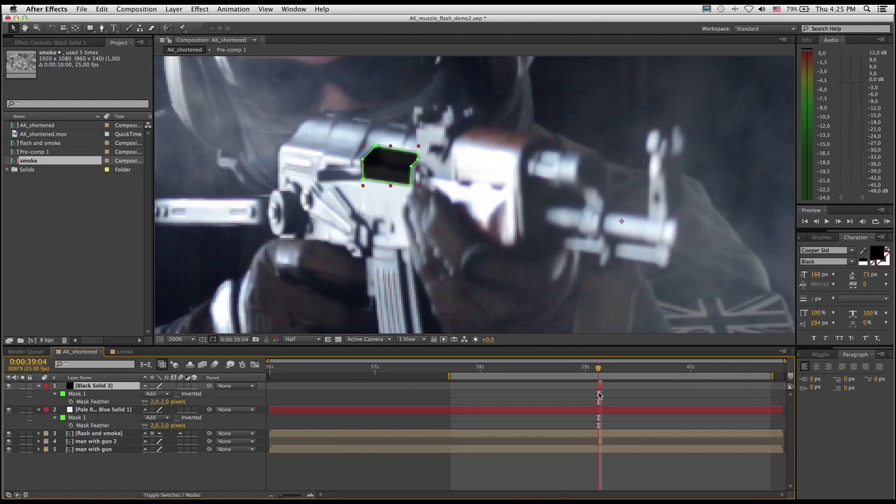
pyautogui.click(96, 412)
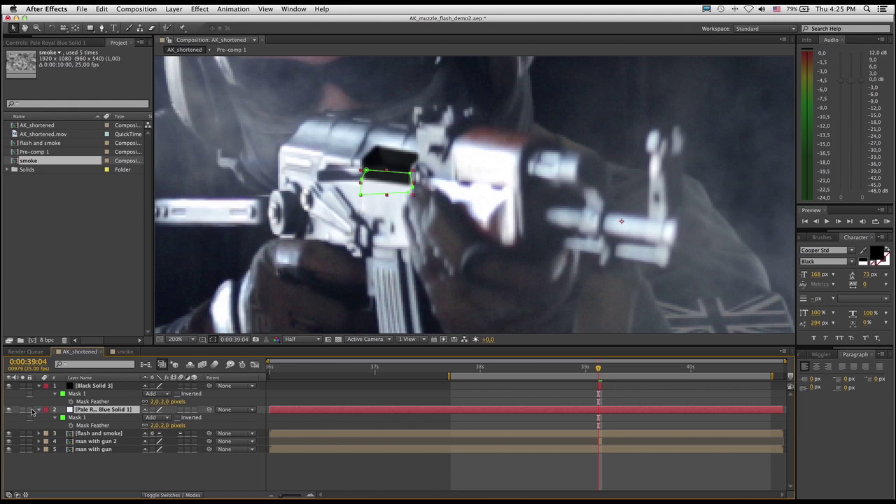
pyautogui.moveTo(270, 411); pyautogui.dragTo(599, 418)
pyautogui.moveTo(783, 412); pyautogui.dragTo(602, 412)
# Move the flash and smoke layer to the top of the layer stack.
pyautogui.click(40, 385)
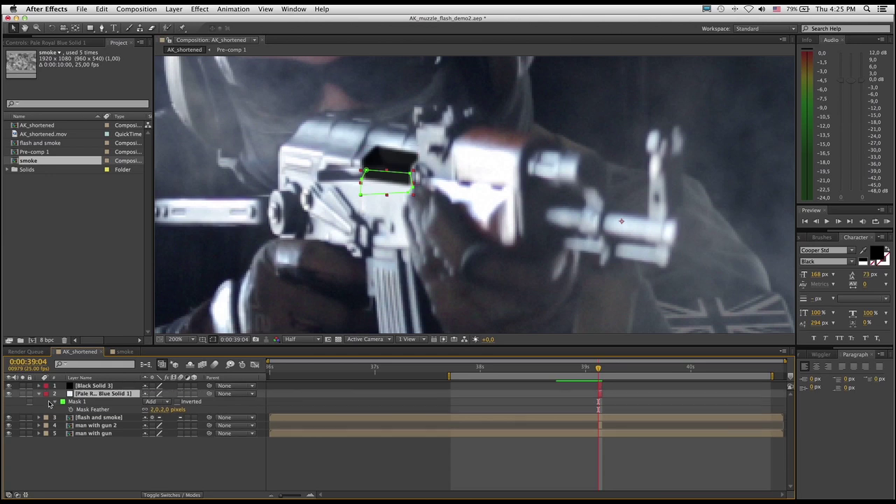
pyautogui.click(92, 419)
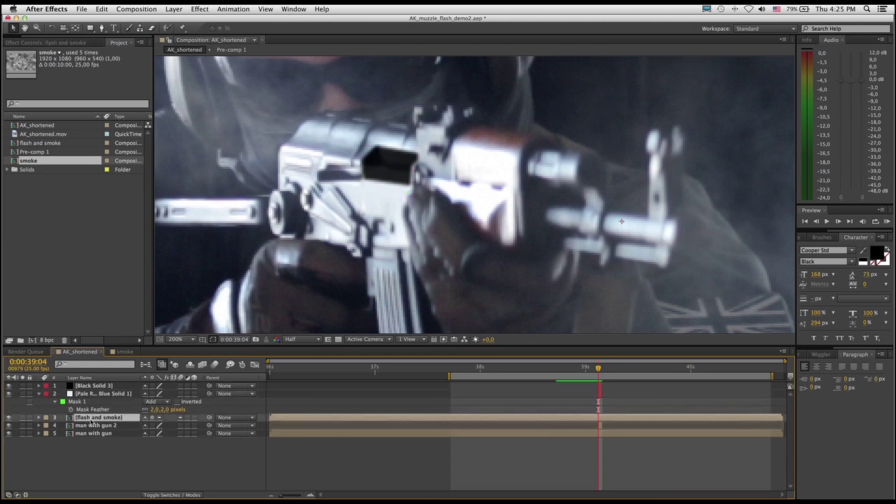
pyautogui.moveTo(92, 418); pyautogui.dragTo(102, 385)
# Zoom out and review the flash and smoke frames around 0:00:39:01.
pyautogui.press(',')
pyautogui.press(',')
pyautogui.press(',')
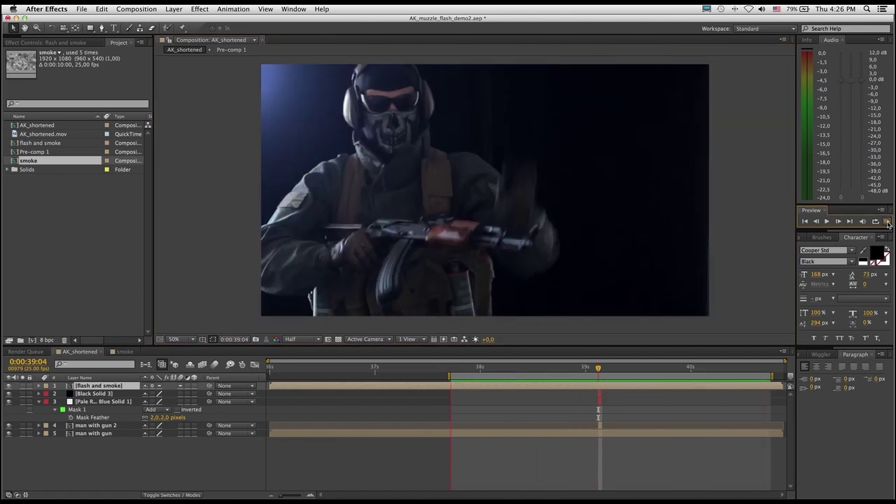
pyautogui.press('space')
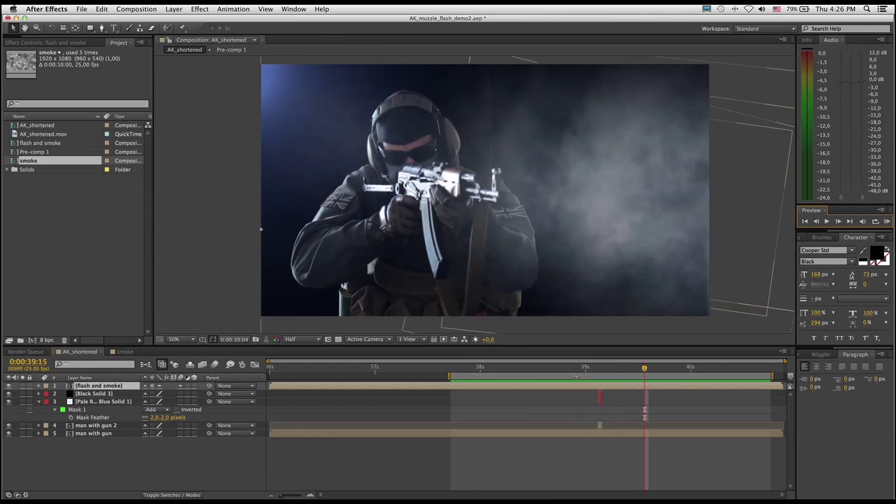
pyautogui.click(587, 370)
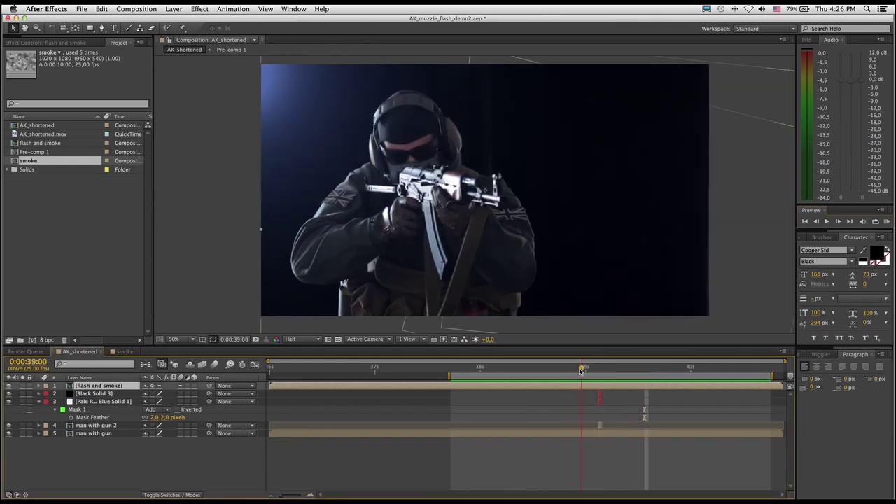
pyautogui.moveTo(587, 370); pyautogui.dragTo(615, 369)
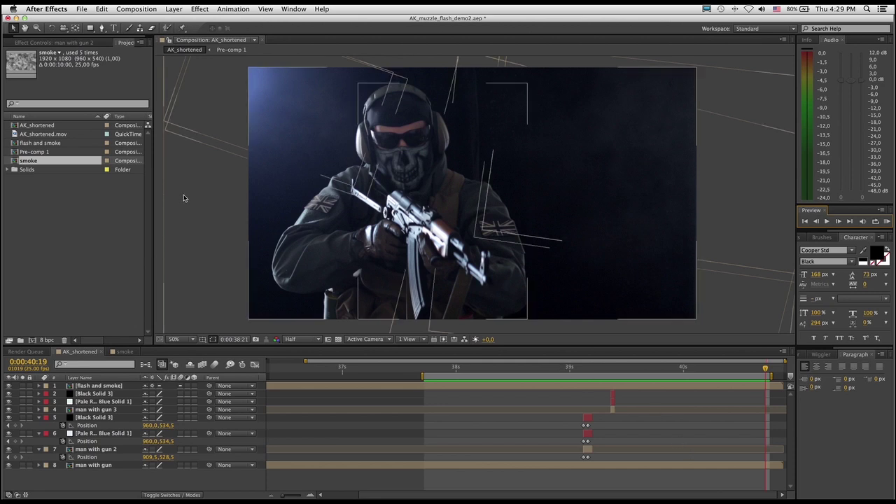
# Create a 'brass shell texture' composition with the HDTV 1080 25 preset, 10 seconds long.
pyautogui.click(137, 10)
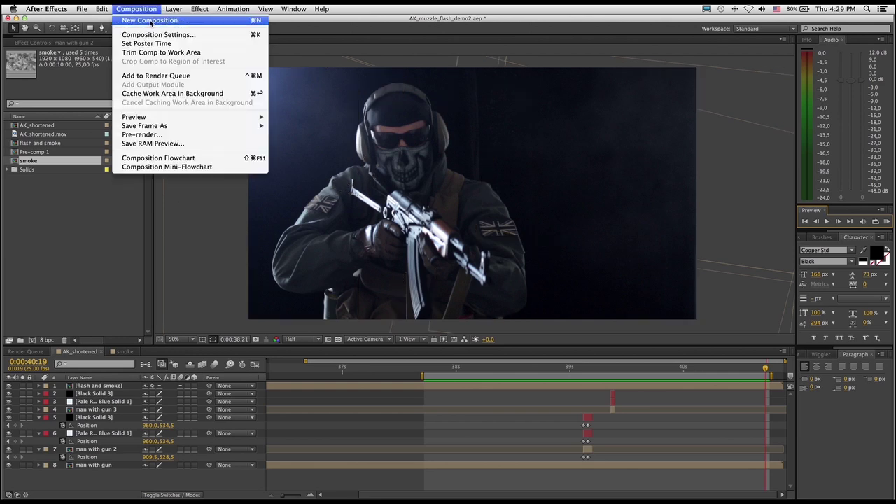
pyautogui.press('super+n')
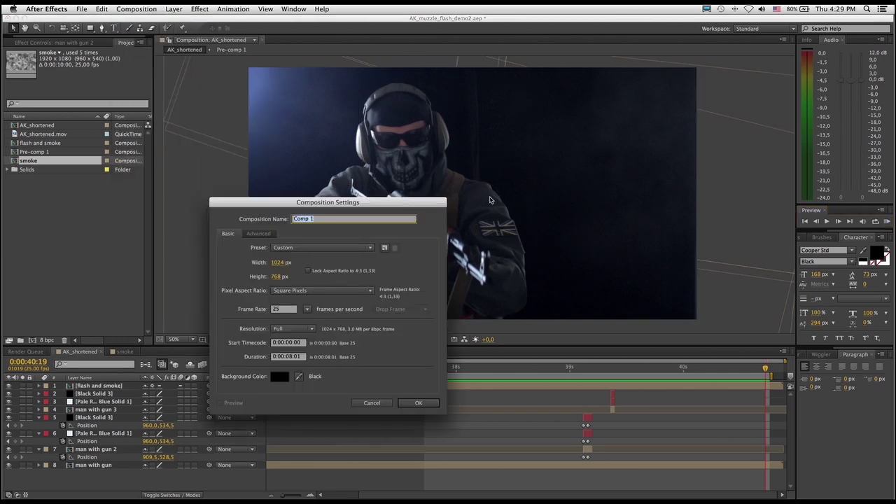
pyautogui.write('brass shell texture')
pyautogui.click(334, 248)
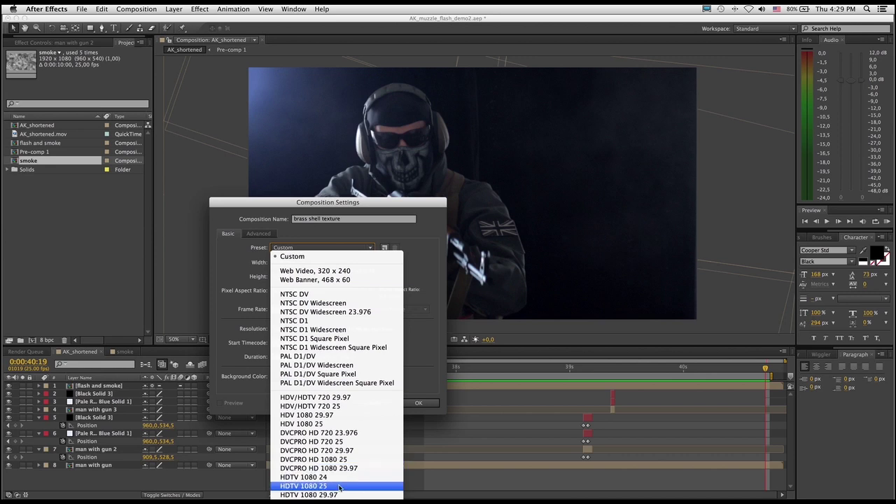
pyautogui.click(339, 487)
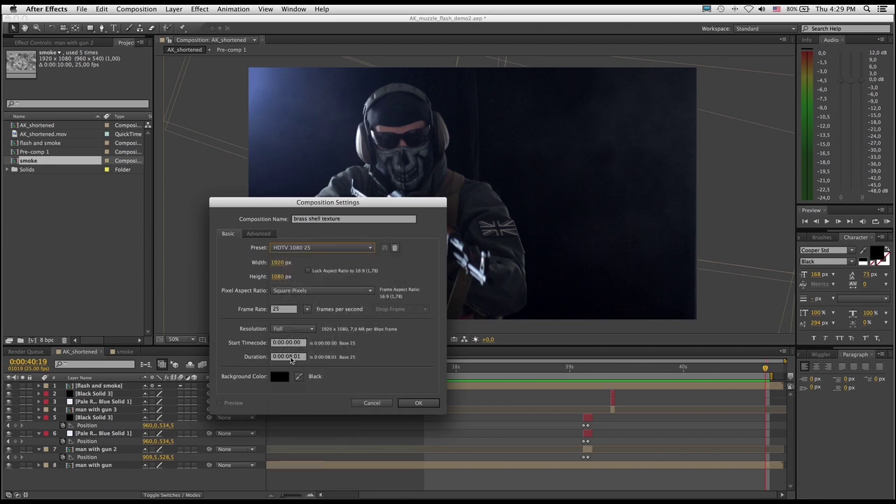
pyautogui.click(293, 357)
pyautogui.press('BackSpace')
pyautogui.press('BackSpace')
pyautogui.press('BackSpace')
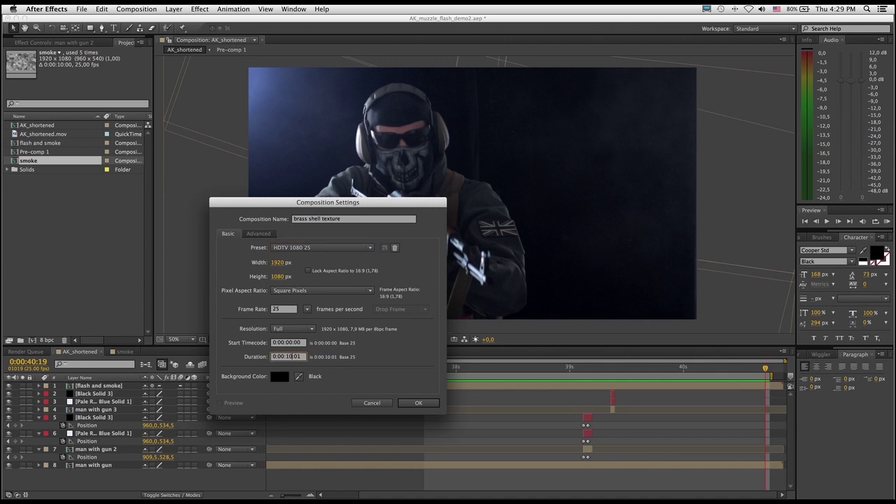
pyautogui.press('Return')
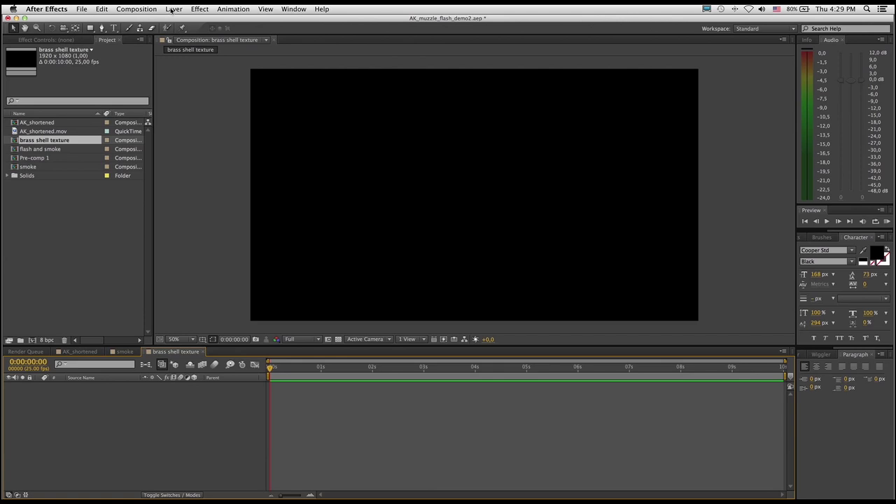
# Add a black solid to brass shell texture and apply Fractal Noise to it.
pyautogui.click(172, 9)
pyautogui.moveTo(179, 19)
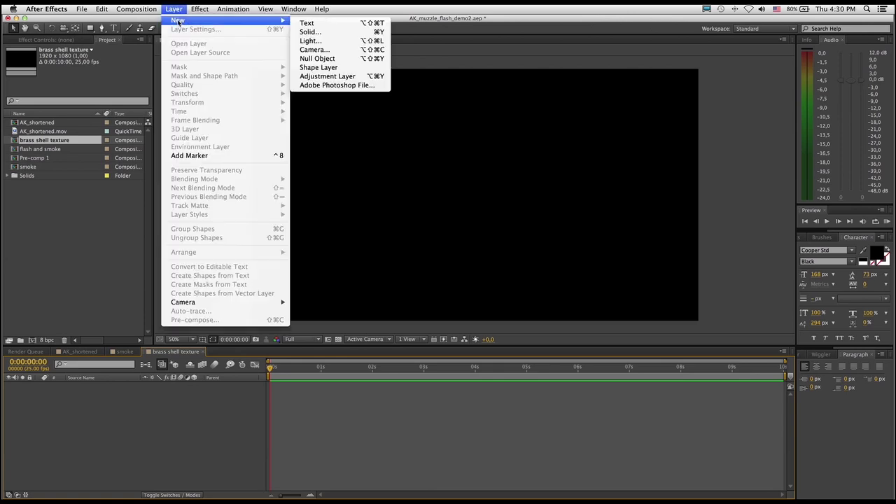
pyautogui.click(332, 36)
pyautogui.click(794, 410)
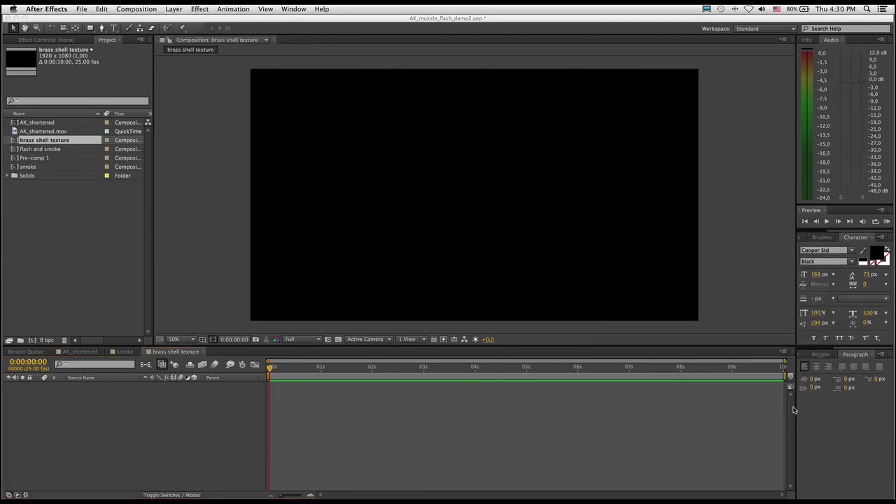
pyautogui.click(198, 9)
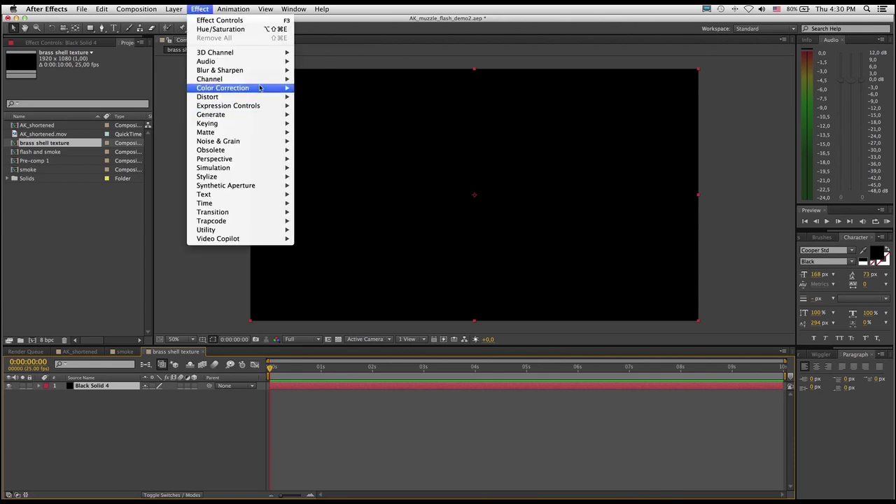
pyautogui.moveTo(259, 144)
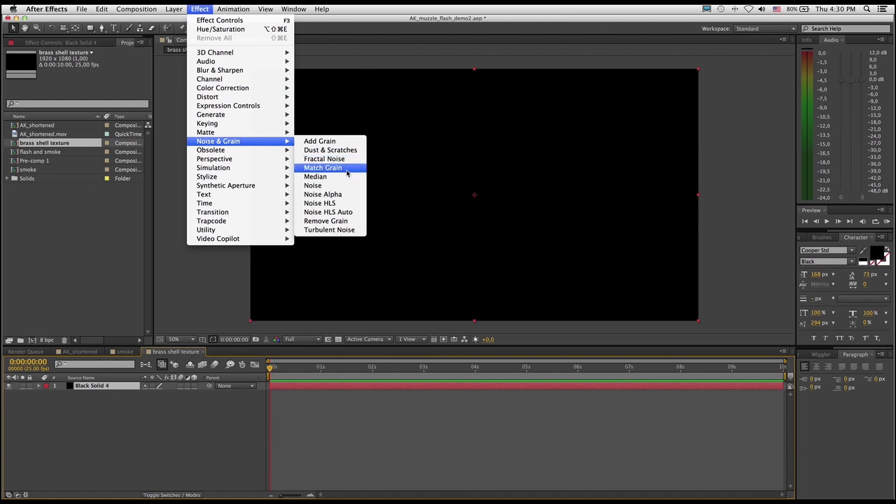
pyautogui.click(325, 159)
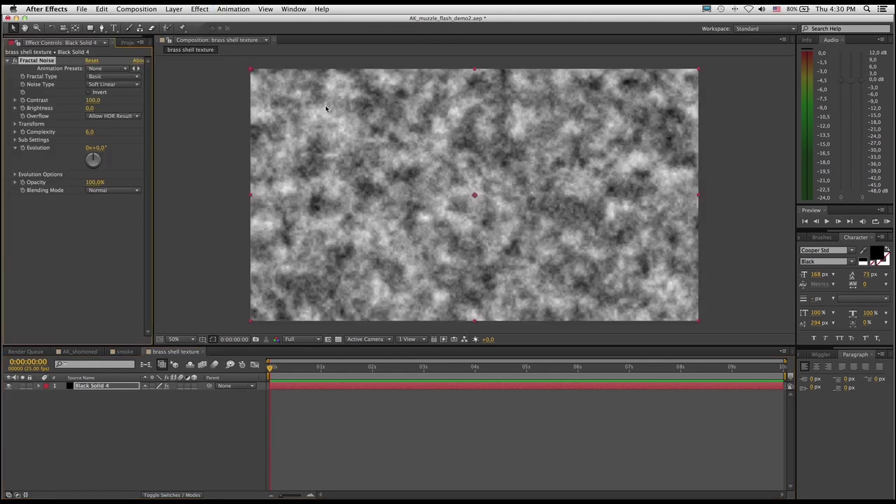
# Set Fractal Noise scale 209, contrast about 365, non-uniform scaling, and scale height 600.
pyautogui.click(15, 125)
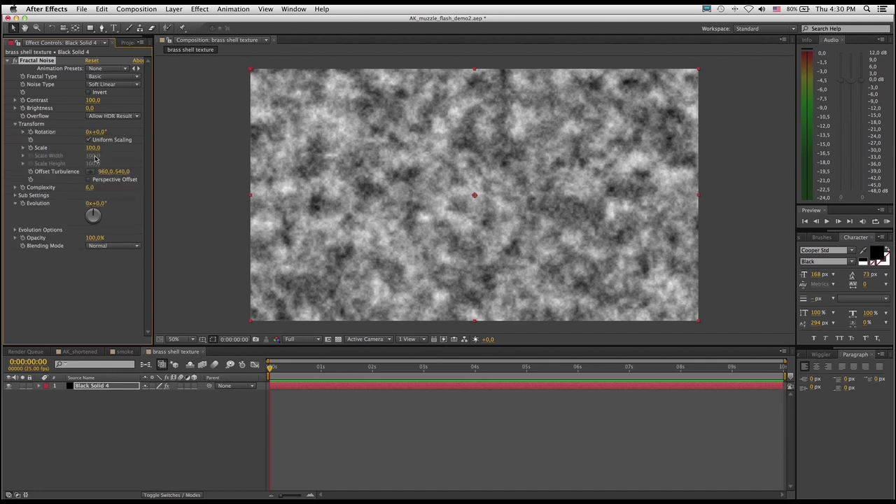
pyautogui.moveTo(93, 148); pyautogui.dragTo(138, 147)
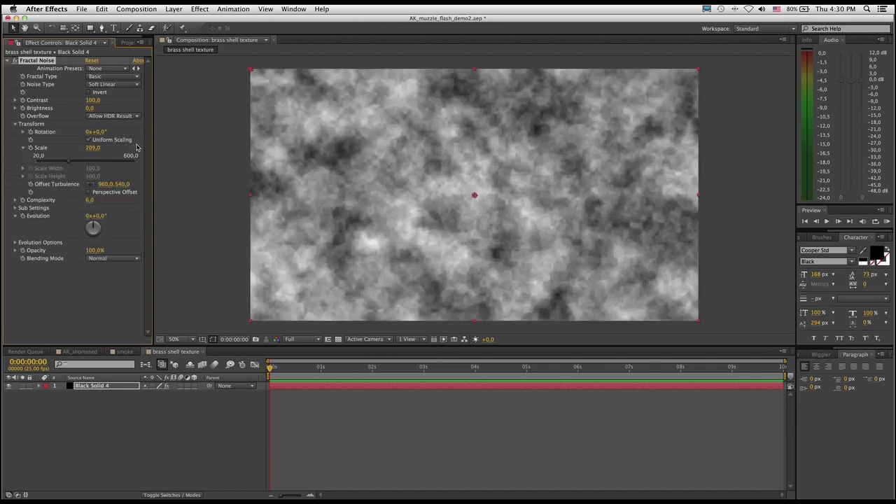
pyautogui.moveTo(91, 100); pyautogui.dragTo(213, 95)
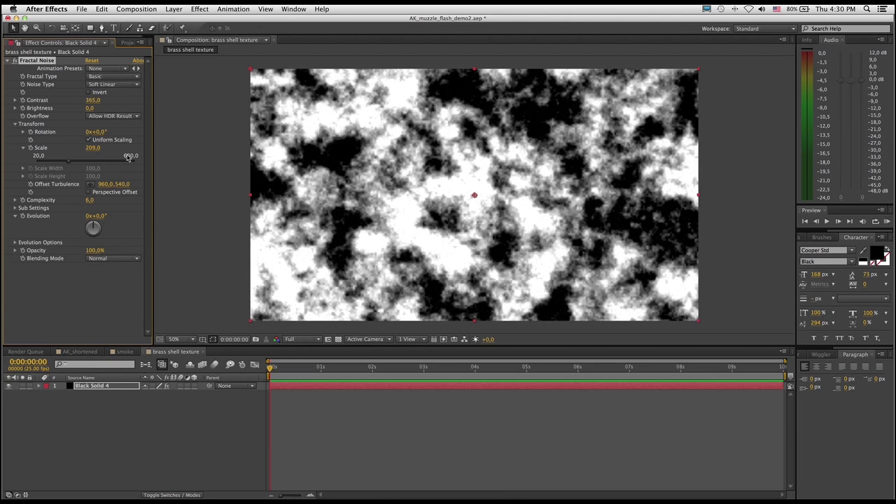
pyautogui.click(89, 140)
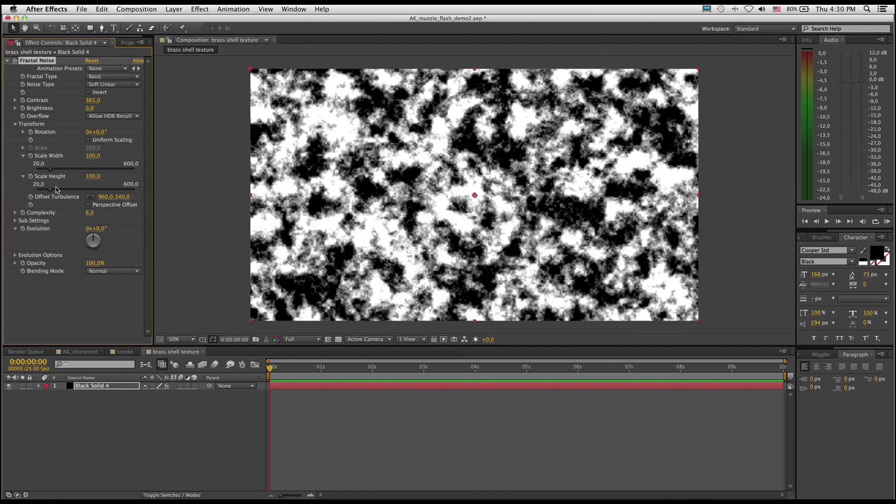
pyautogui.moveTo(56, 193); pyautogui.dragTo(136, 191)
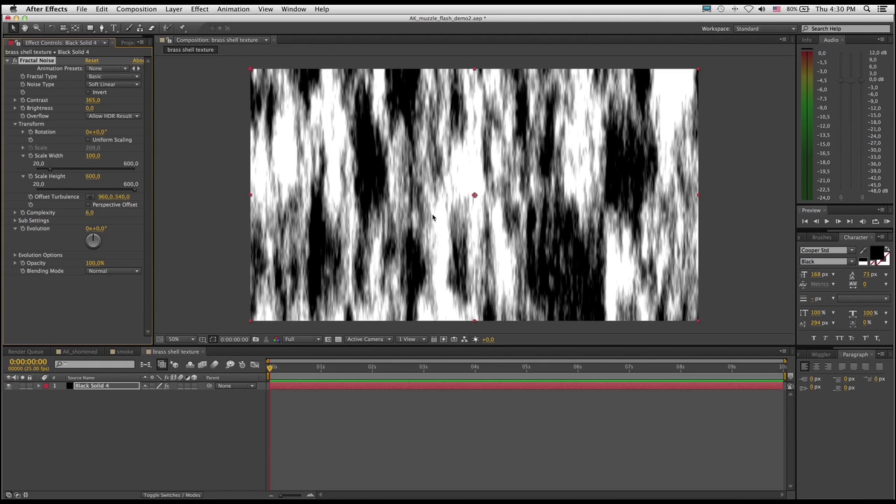
# Stretch Black Solid 4 vertically to 386% scale.
pyautogui.click(111, 405)
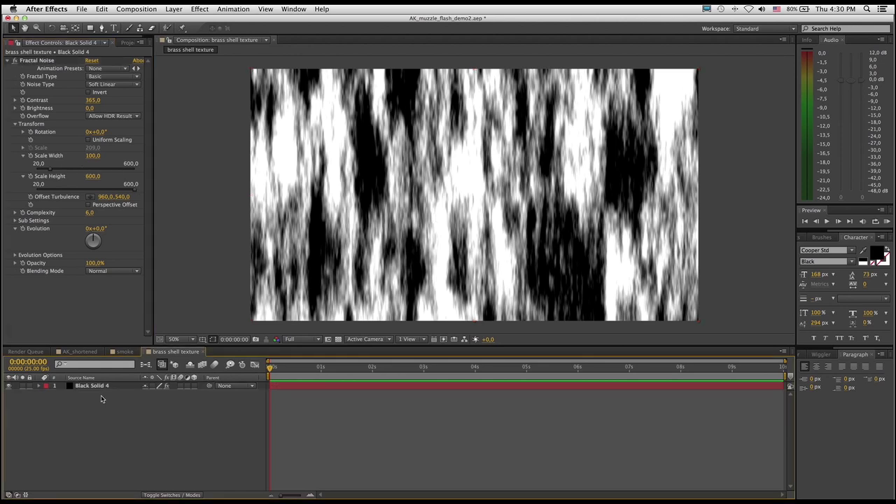
pyautogui.click(98, 389)
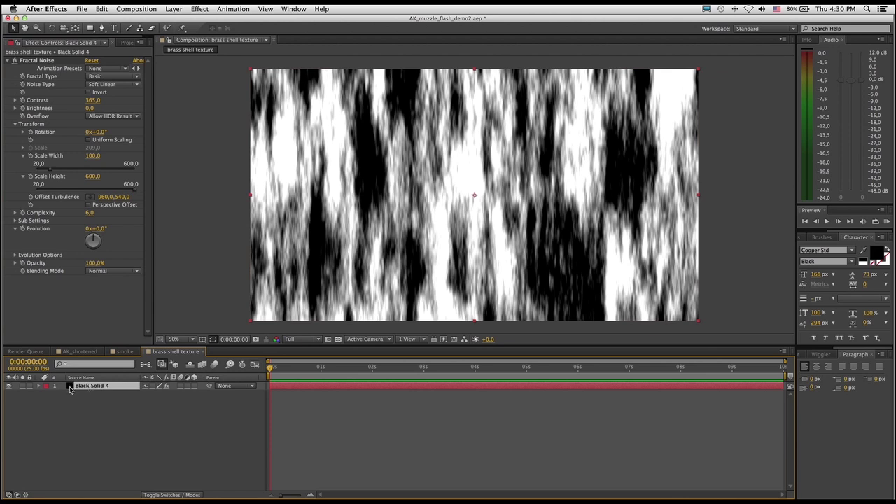
pyautogui.press('s')
pyautogui.moveTo(173, 397); pyautogui.dragTo(237, 397)
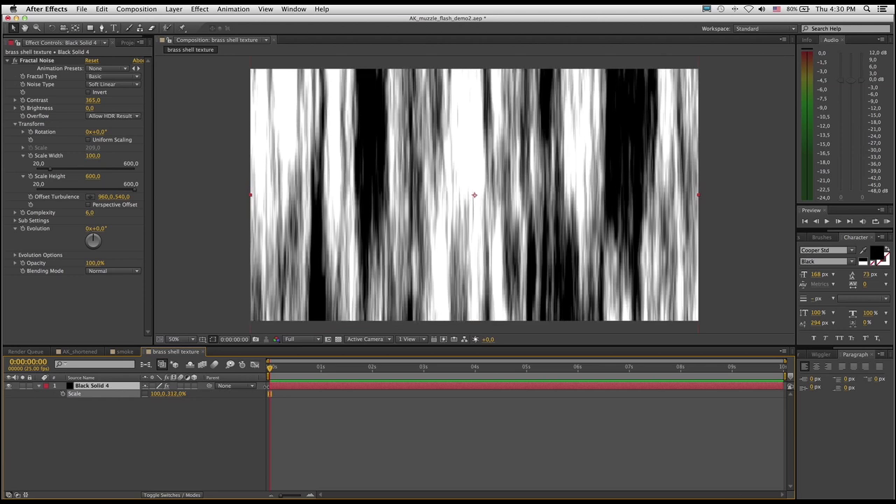
pyautogui.moveTo(177, 394); pyautogui.dragTo(299, 389)
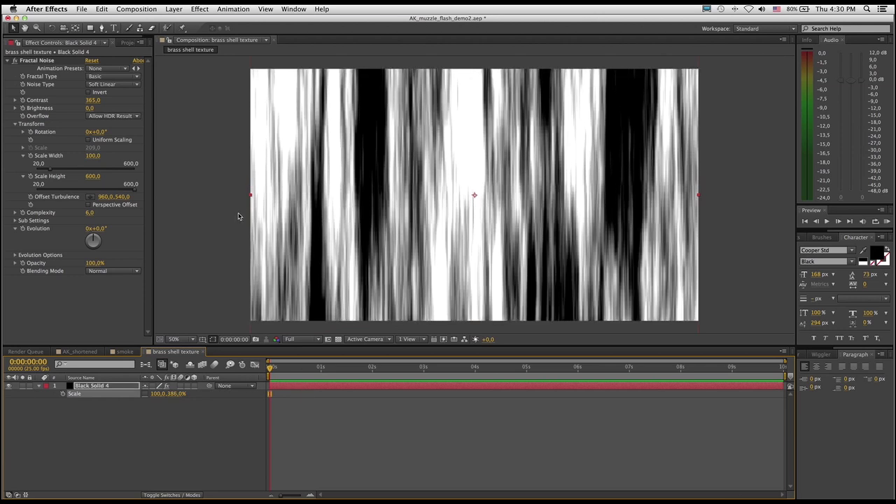
# Apply Fast Blur to the noise layer with blurriness about 75.
pyautogui.hotkey('shift', 'e')
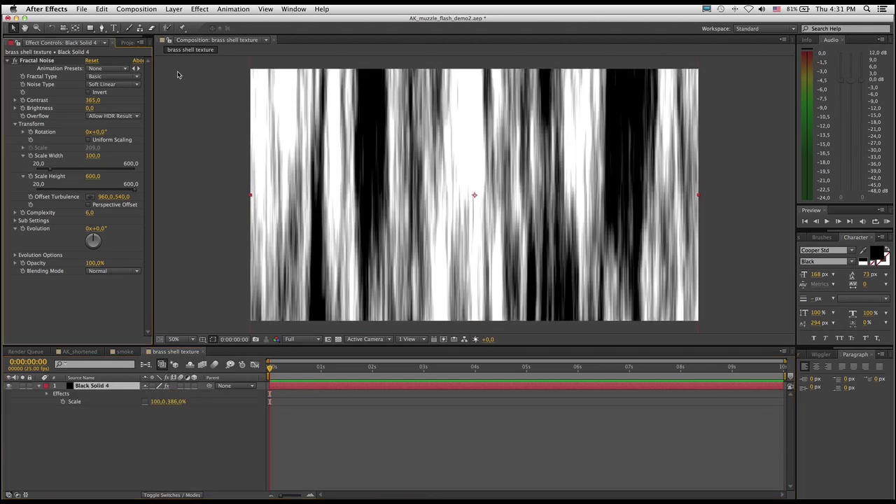
pyautogui.click(203, 10)
pyautogui.moveTo(229, 73)
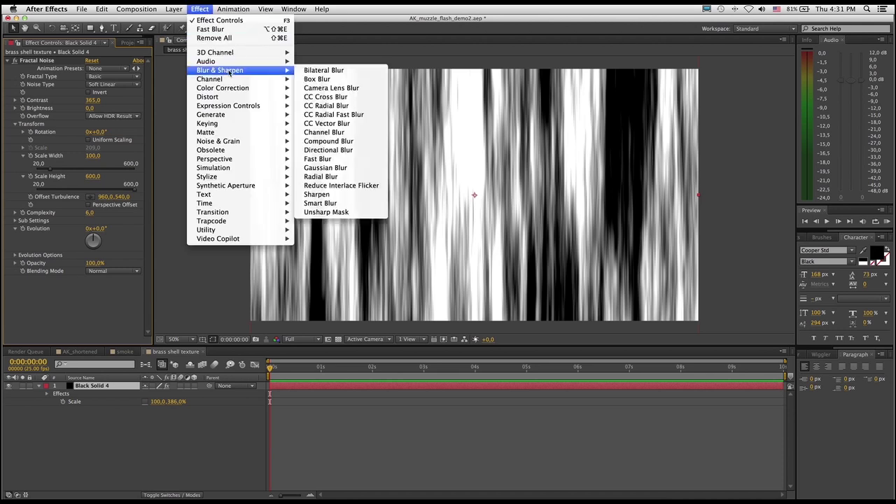
pyautogui.click(317, 159)
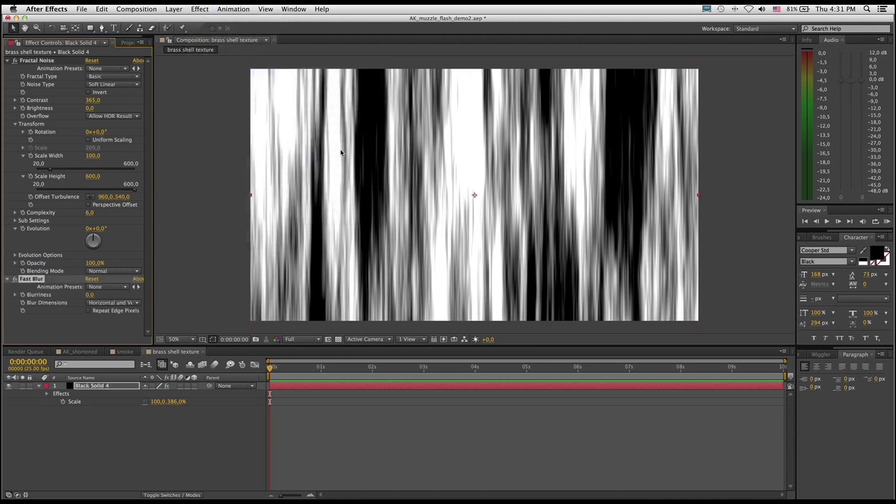
pyautogui.click(89, 294)
pyautogui.write('75')
pyautogui.press('Return')
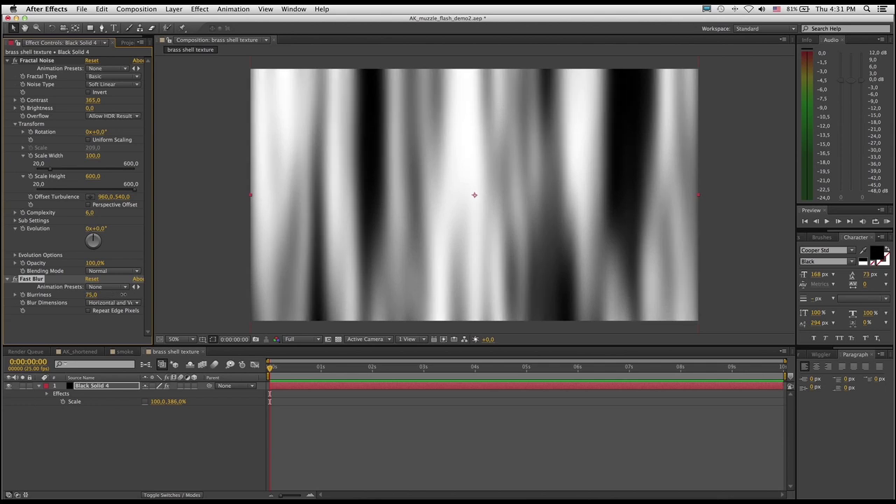
pyautogui.moveTo(91, 295); pyautogui.dragTo(93, 295)
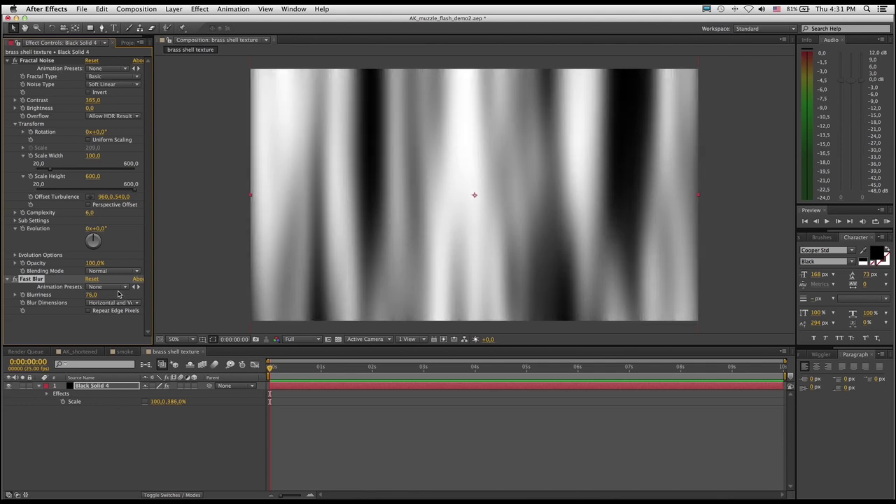
pyautogui.press('super+5')
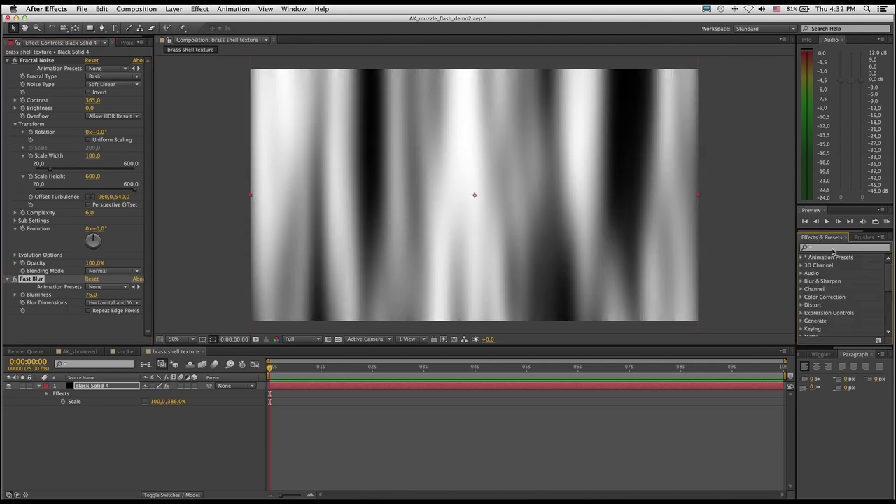
# Apply the CC Toner effect to the noise texture layer.
pyautogui.click(832, 249)
pyautogui.write('toner')
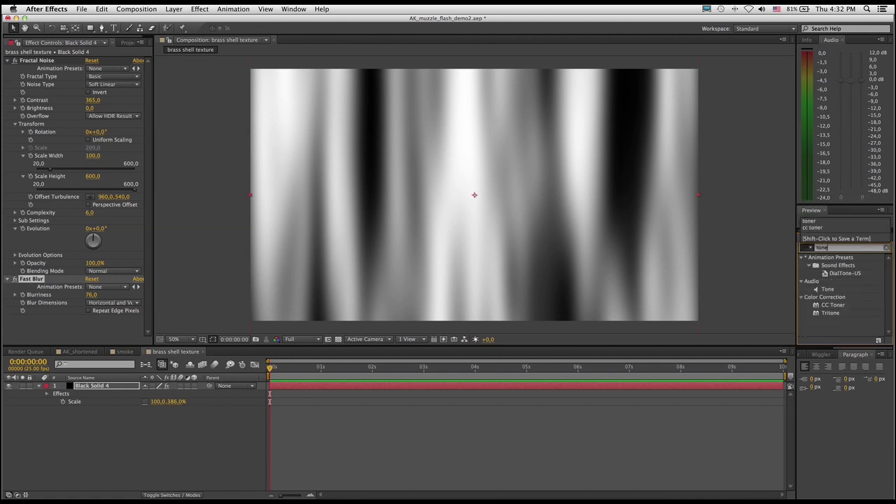
pyautogui.click(828, 266)
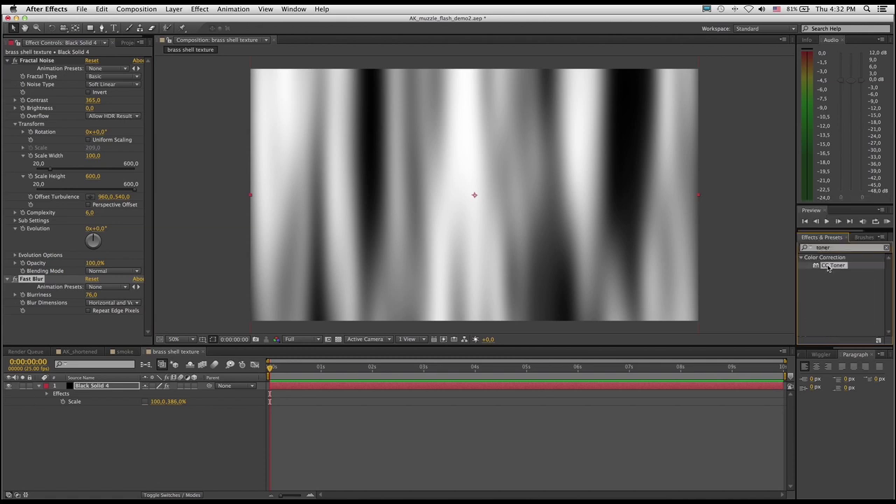
pyautogui.moveTo(815, 266); pyautogui.dragTo(488, 230)
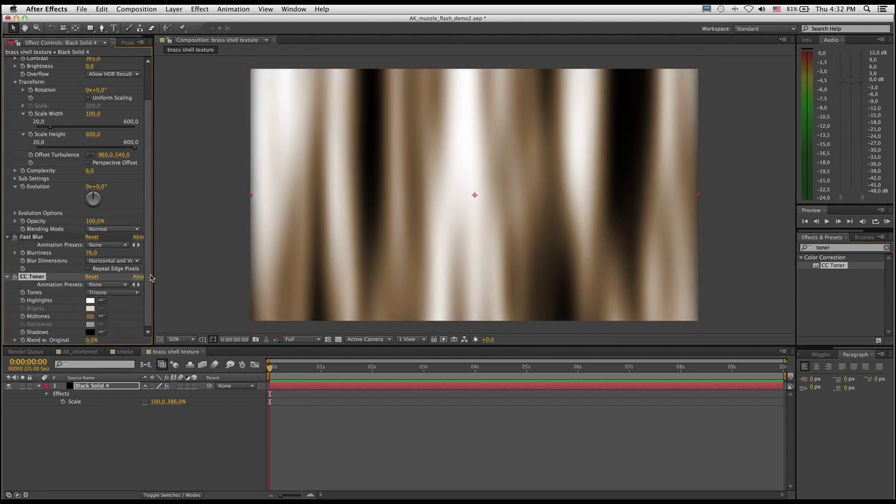
# Set CC Toner's Highlights colour to a pale gold.
pyautogui.click(90, 301)
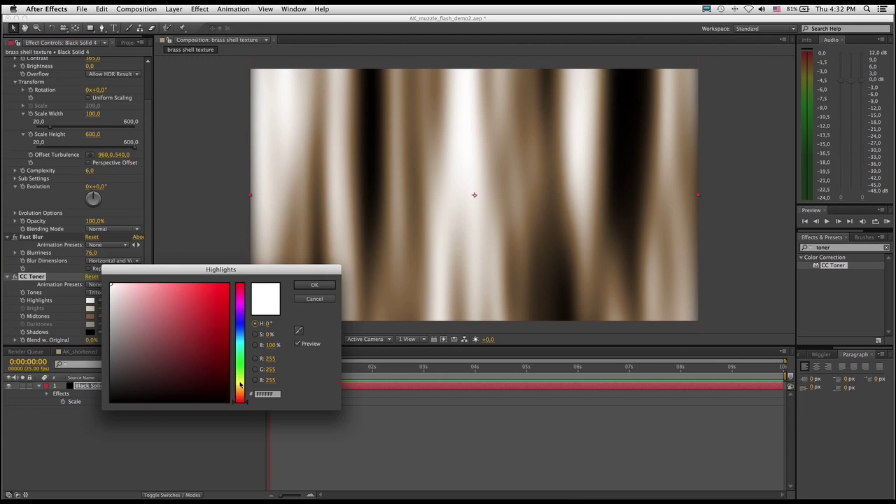
pyautogui.moveTo(240, 383); pyautogui.dragTo(240, 388)
pyautogui.click(158, 298)
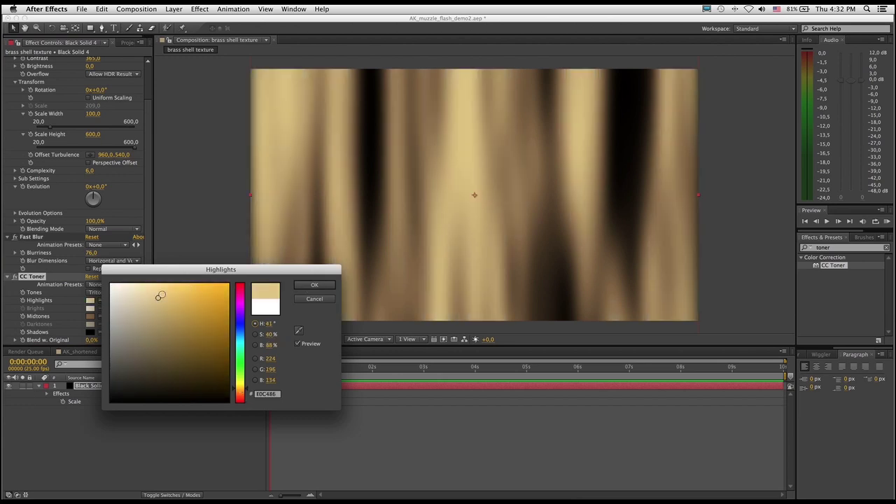
pyautogui.click(155, 293)
pyautogui.click(314, 285)
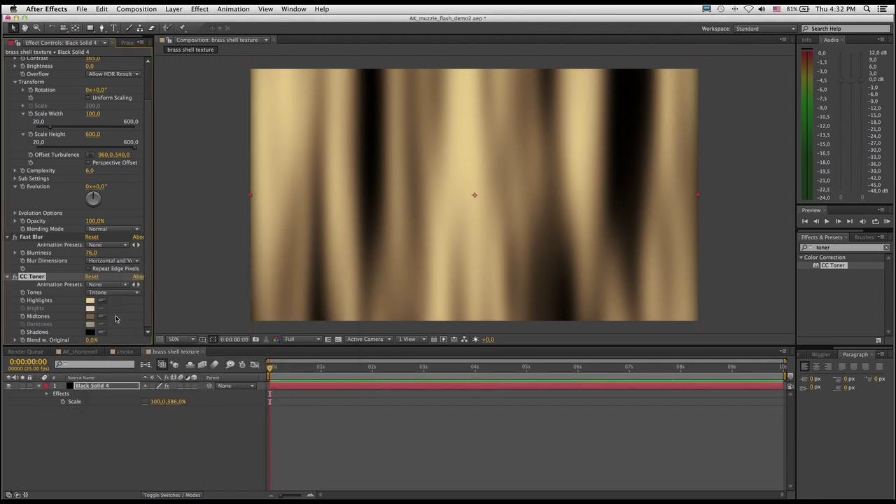
# Tint CC Toner's Midtones a slightly lighter yellow-gold.
pyautogui.click(91, 317)
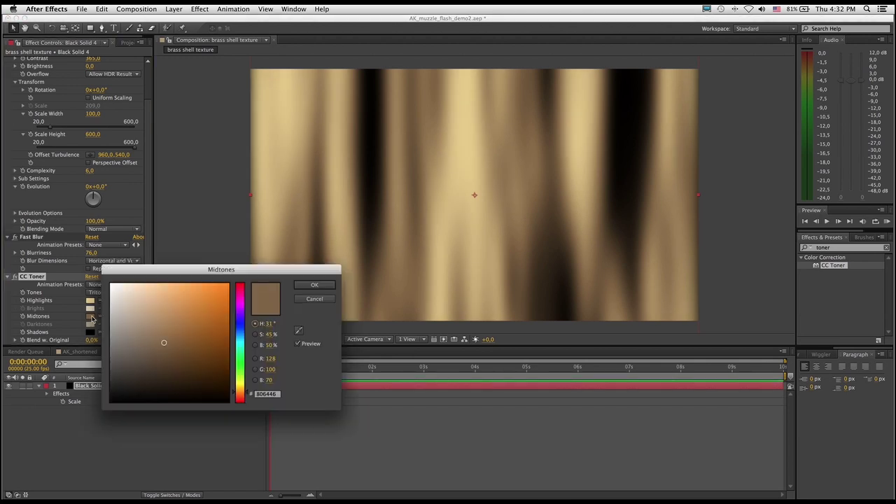
pyautogui.click(160, 335)
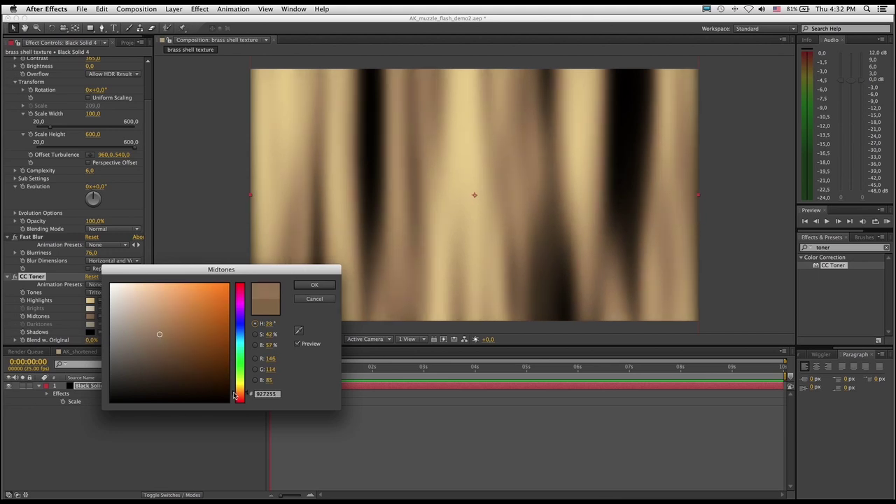
pyautogui.moveTo(235, 394); pyautogui.dragTo(235, 390)
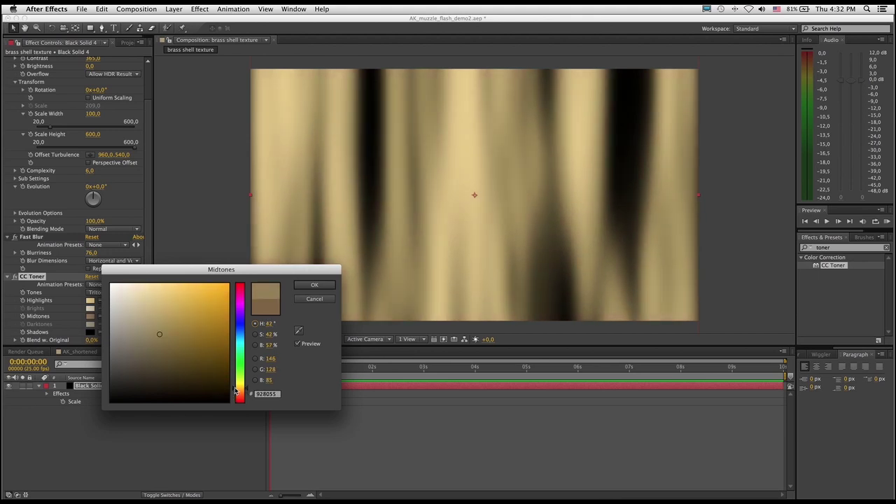
pyautogui.click(321, 284)
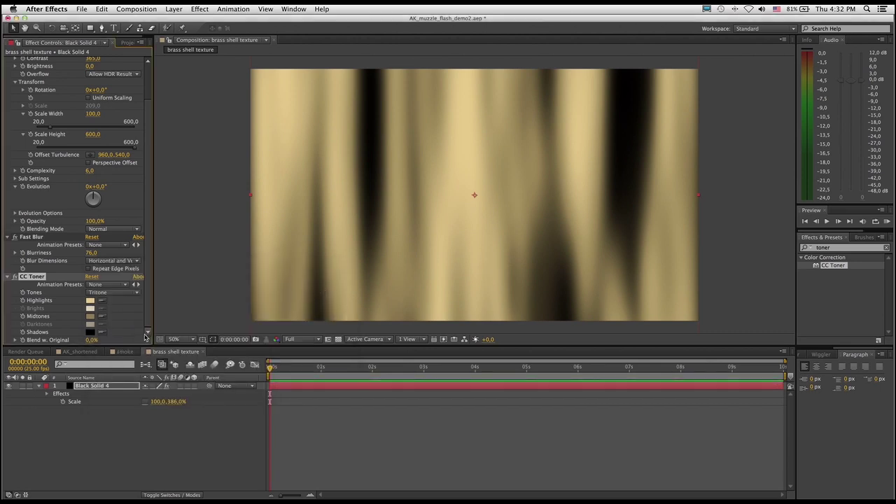
# Make CC Toner's Shadows a dark orange-brown instead of black.
pyautogui.click(90, 331)
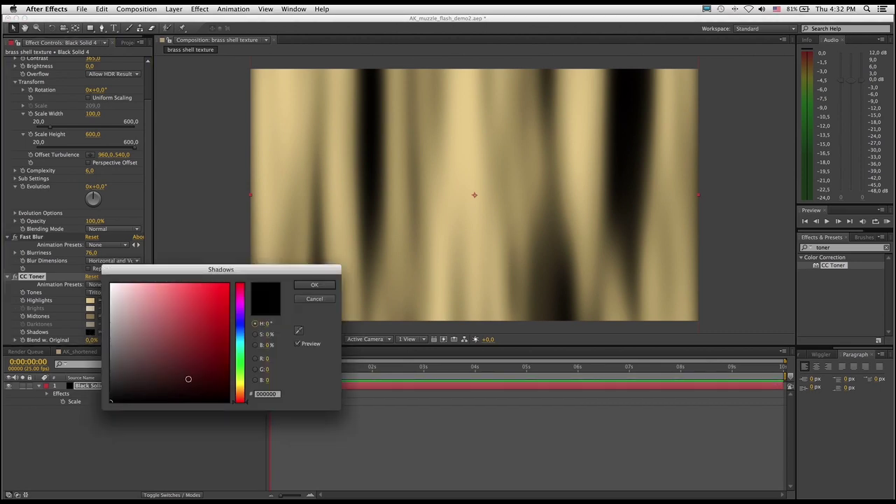
pyautogui.moveTo(241, 393); pyautogui.dragTo(241, 394)
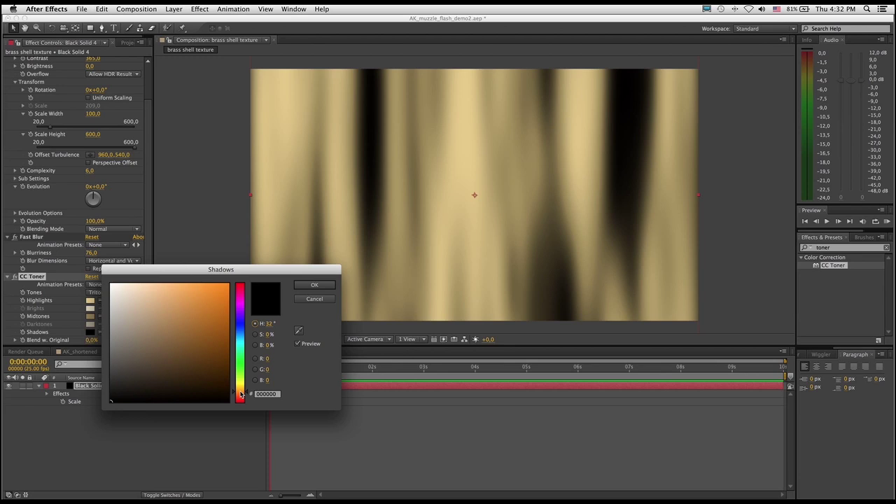
pyautogui.moveTo(171, 367)
pyautogui.mouseDown()
pyautogui.moveTo(156, 381)
pyautogui.moveTo(168, 382)
pyautogui.mouseUp()
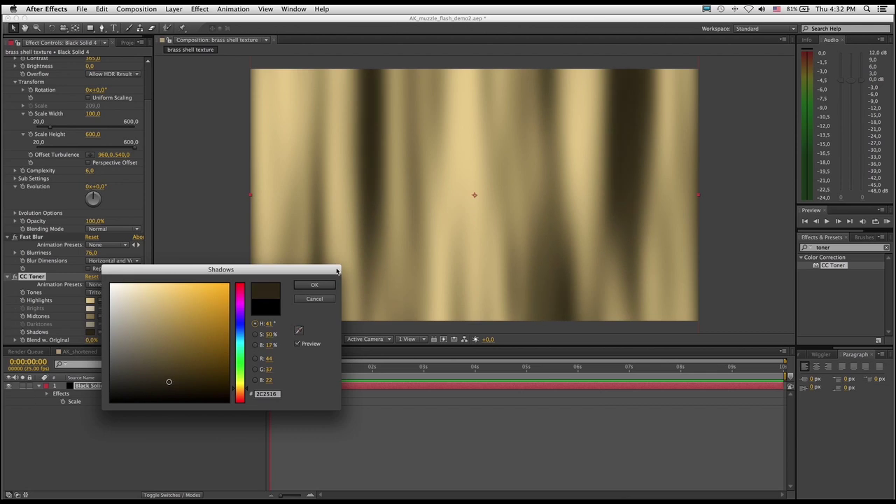
pyautogui.click(320, 286)
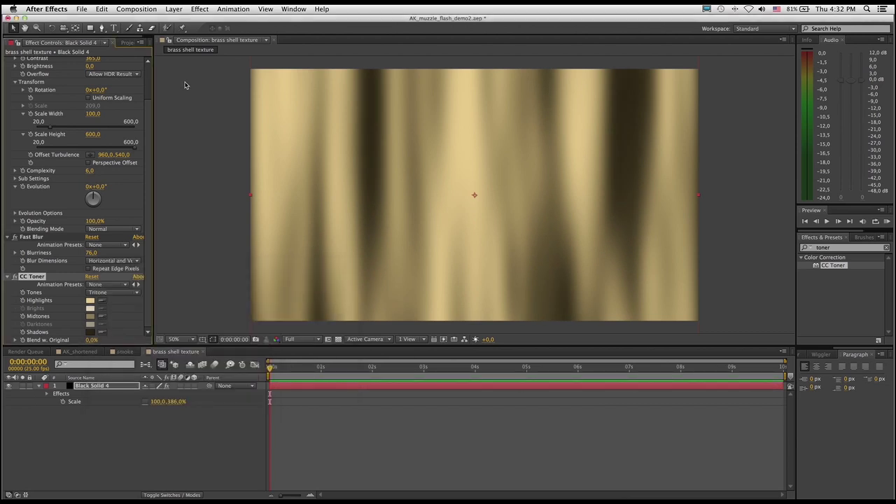
# Lower the Fractal Noise Brightness to -21 to darken the texture.
pyautogui.moveTo(149, 105); pyautogui.dragTo(152, 79)
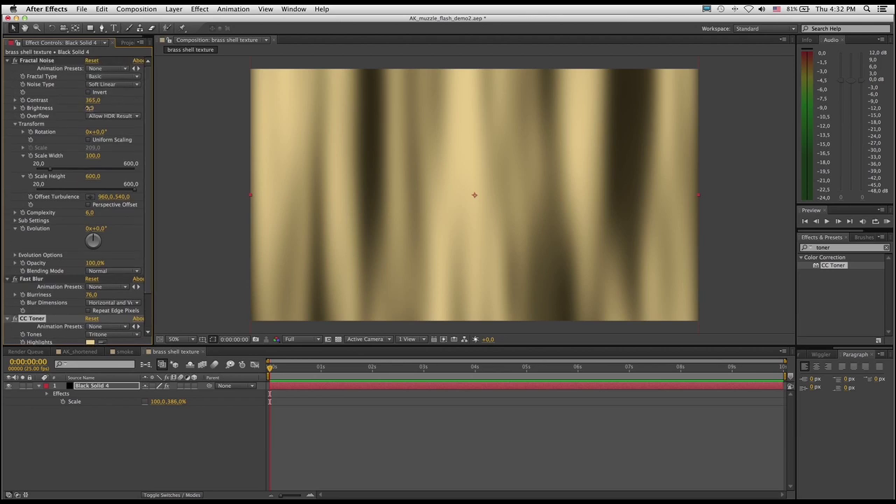
pyautogui.moveTo(87, 108); pyautogui.dragTo(79, 107)
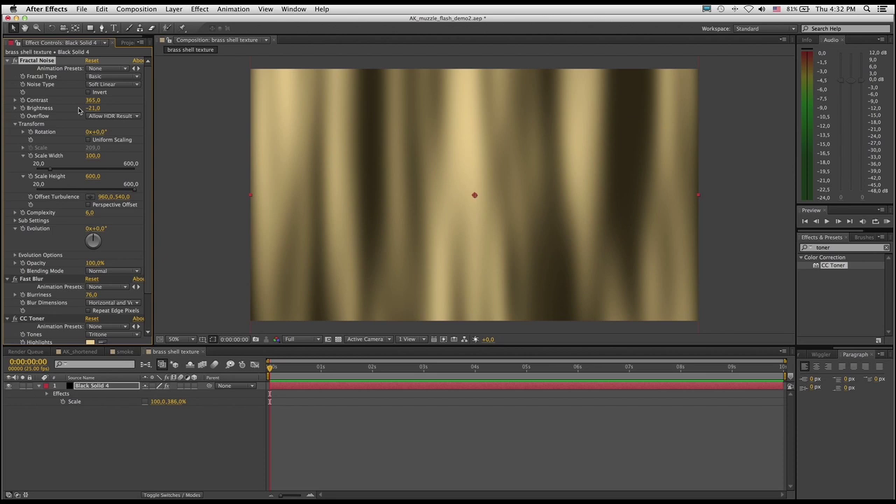
pyautogui.click(131, 446)
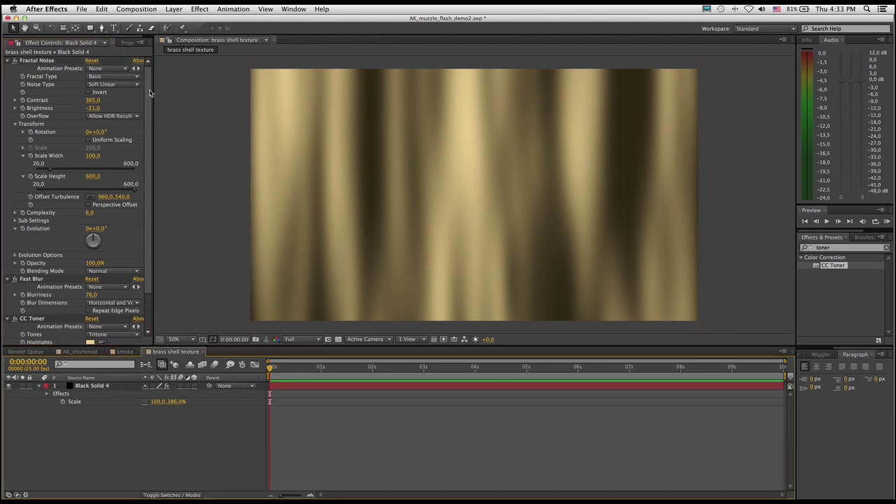
pyautogui.click(128, 42)
# Create a new composition named '3D shell' and add the brass shell texture comp to it.
pyautogui.click(136, 9)
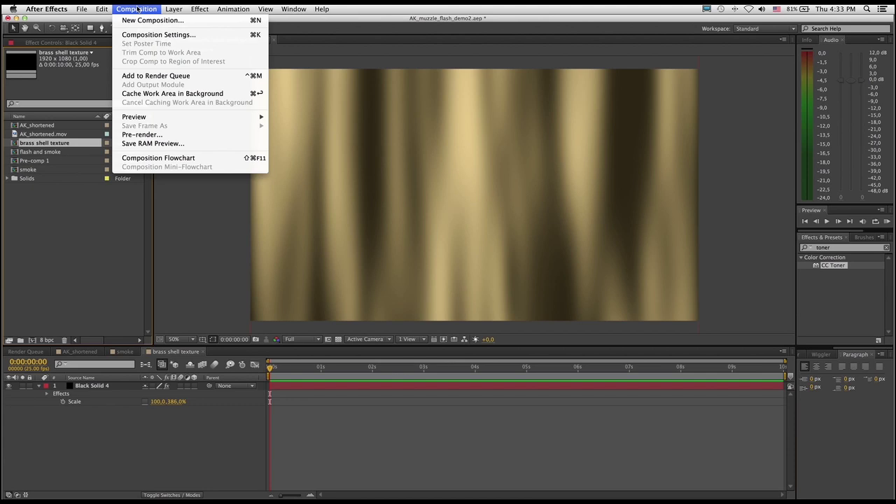
pyautogui.click(144, 21)
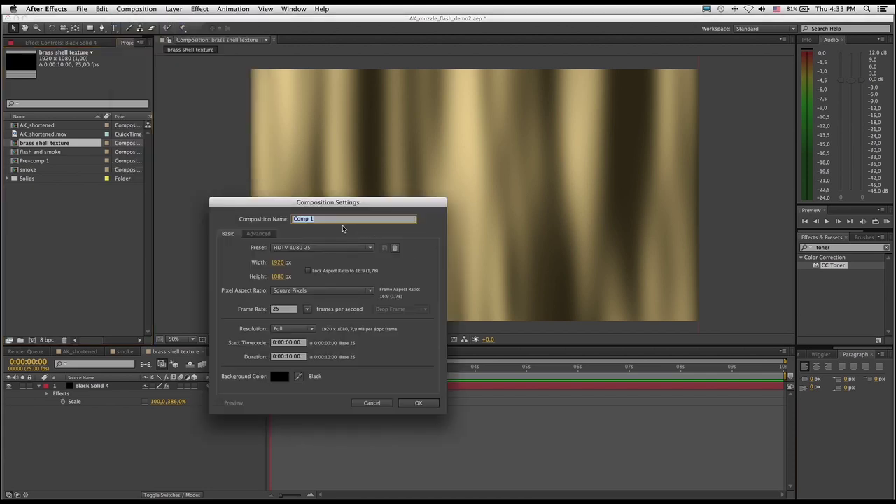
pyautogui.write('3D shell')
pyautogui.click(413, 403)
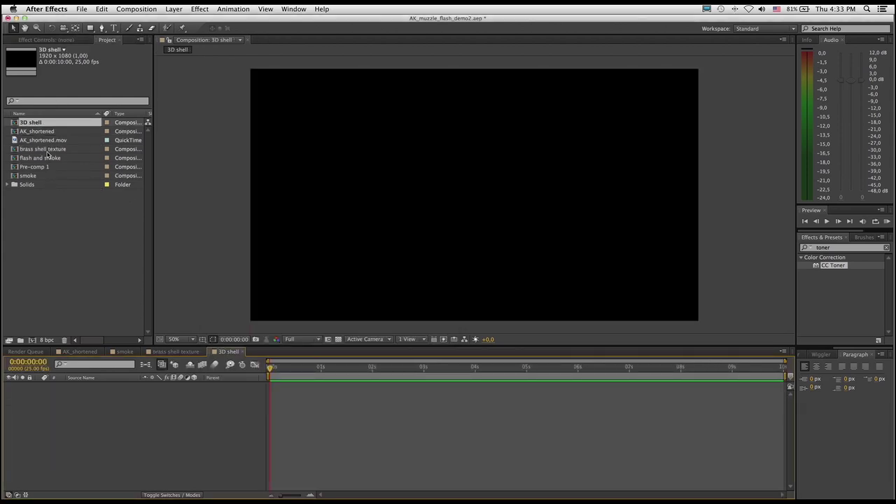
pyautogui.click(23, 150)
pyautogui.moveTo(14, 149); pyautogui.dragTo(134, 422)
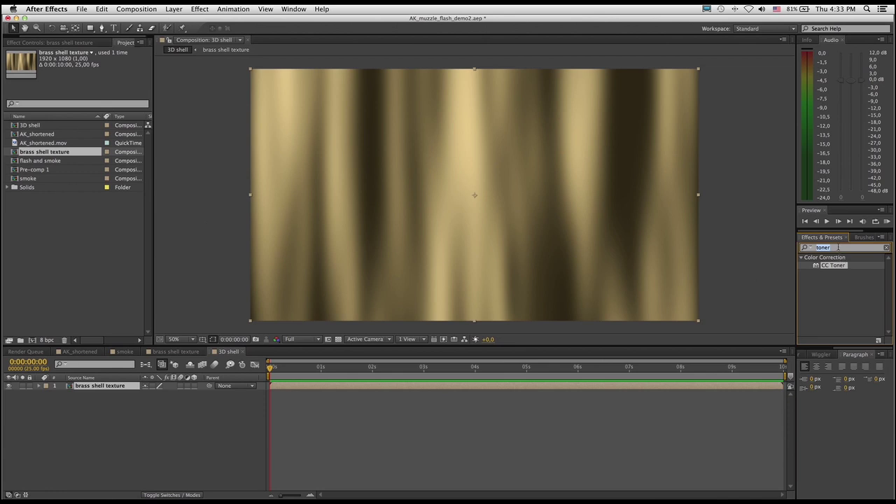
# Apply CC Cylinder to the brass shell texture layer.
pyautogui.write('cylind')
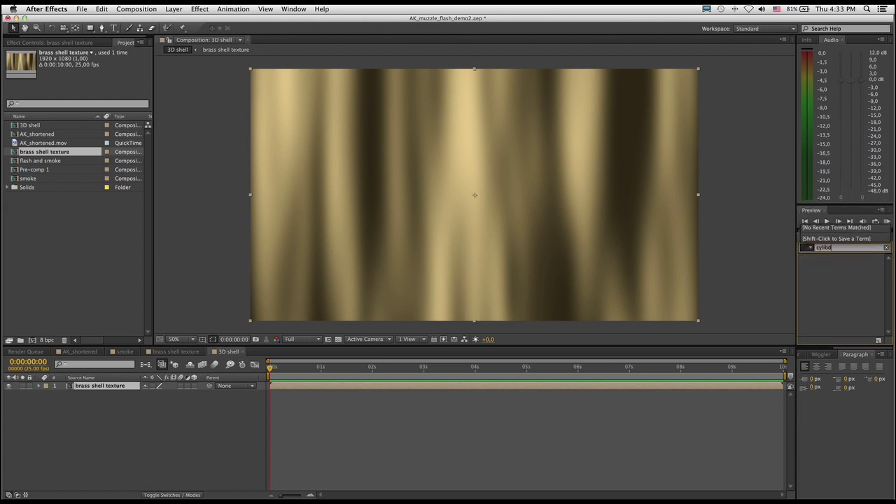
pyautogui.press('BackSpace')
pyautogui.press('BackSpace')
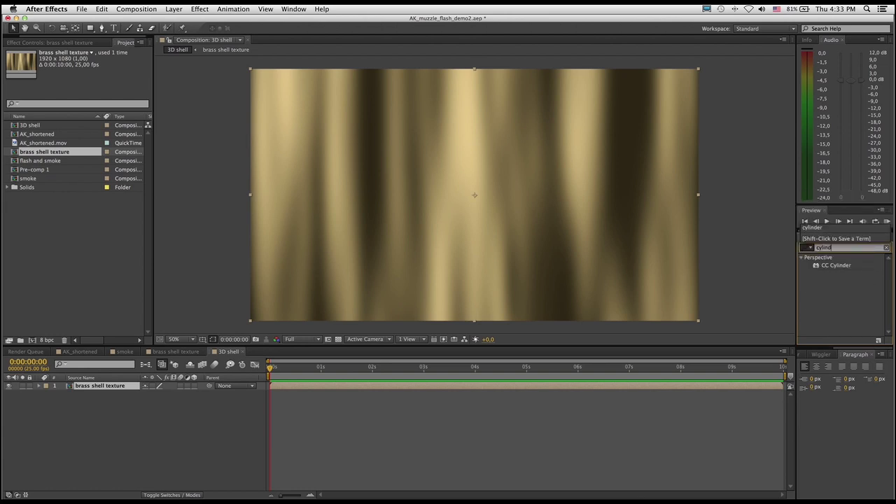
pyautogui.click(846, 268)
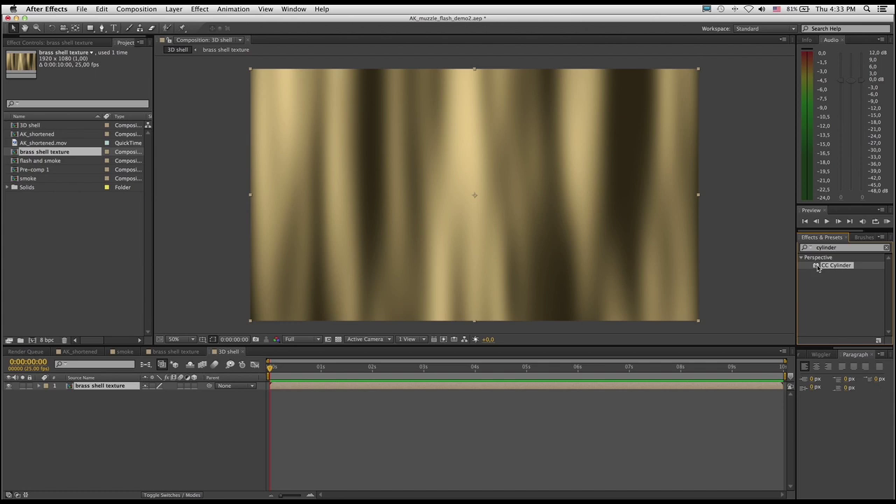
pyautogui.moveTo(819, 269); pyautogui.dragTo(513, 228)
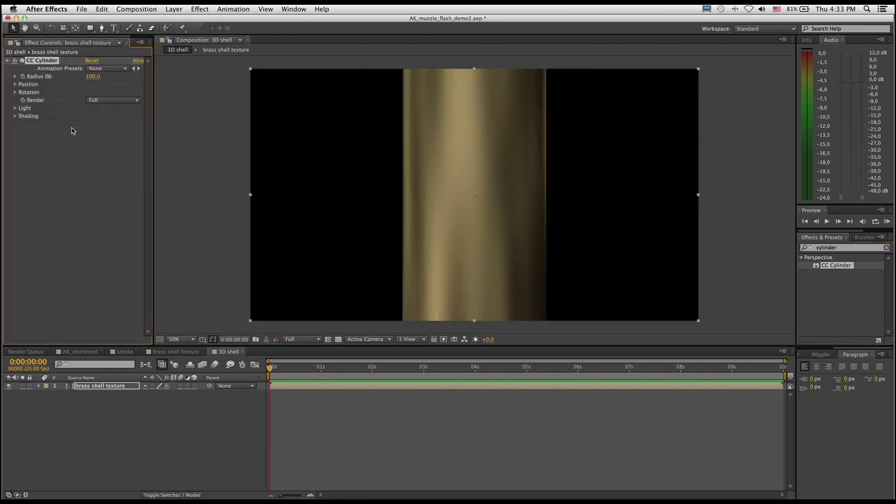
# Set CC Cylinder Position Z to 1110, Rotation X to 35° and Radius to 42.
pyautogui.click(16, 84)
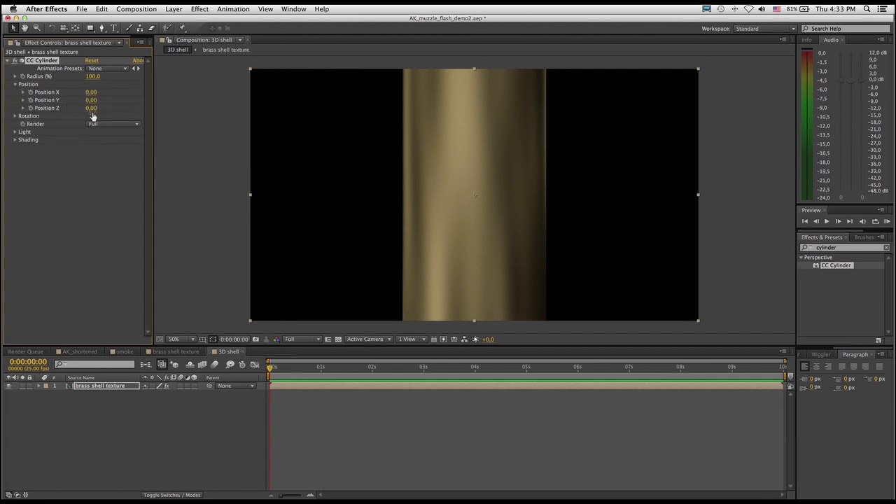
pyautogui.moveTo(89, 112); pyautogui.dragTo(128, 117)
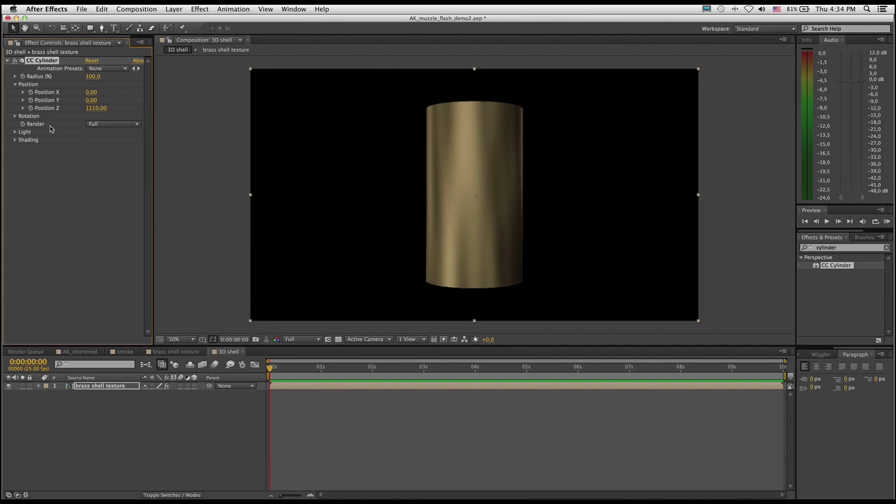
pyautogui.click(16, 116)
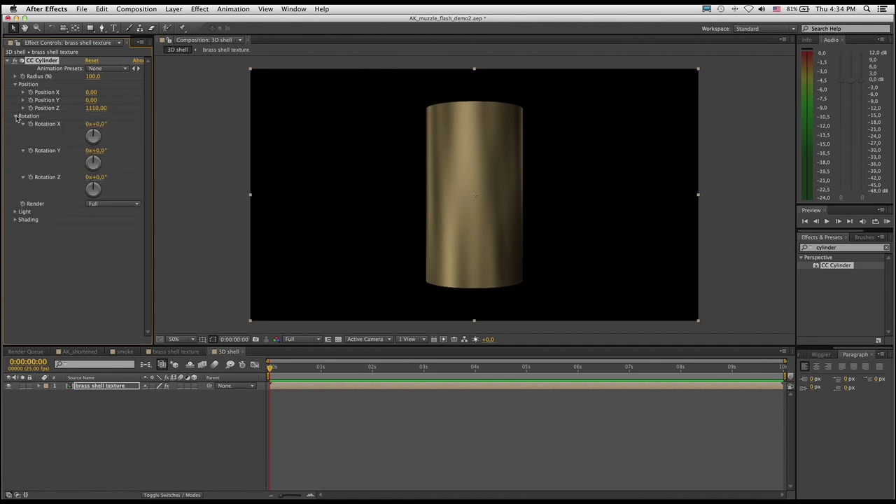
pyautogui.moveTo(99, 126)
pyautogui.mouseDown()
pyautogui.moveTo(129, 123)
pyautogui.moveTo(102, 124)
pyautogui.moveTo(117, 126)
pyautogui.mouseUp()
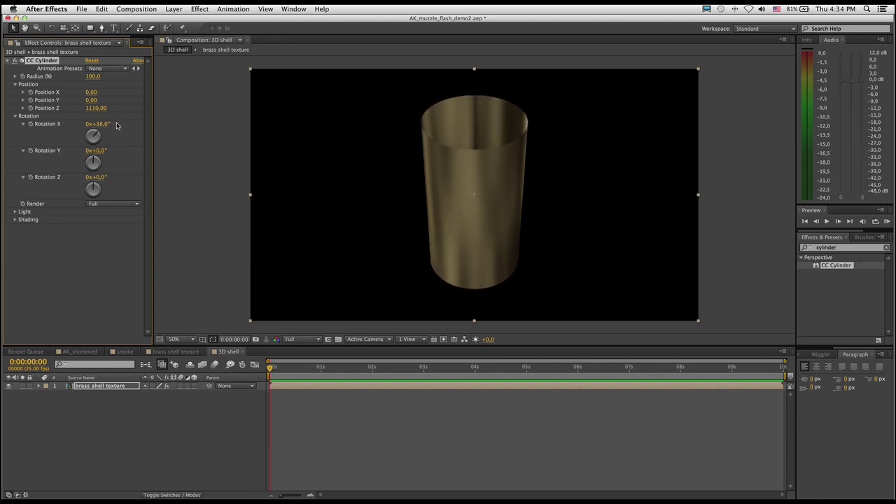
pyautogui.click(99, 124)
pyautogui.press('Return')
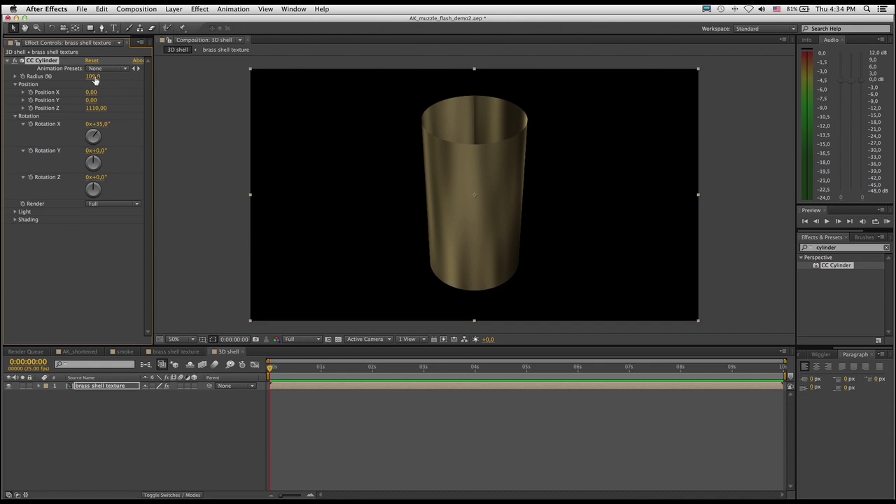
pyautogui.moveTo(95, 78); pyautogui.dragTo(68, 76)
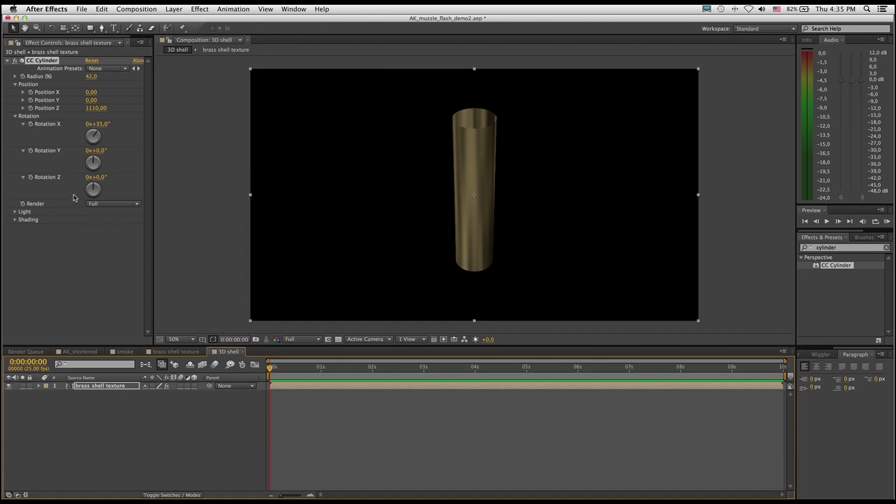
pyautogui.click(30, 177)
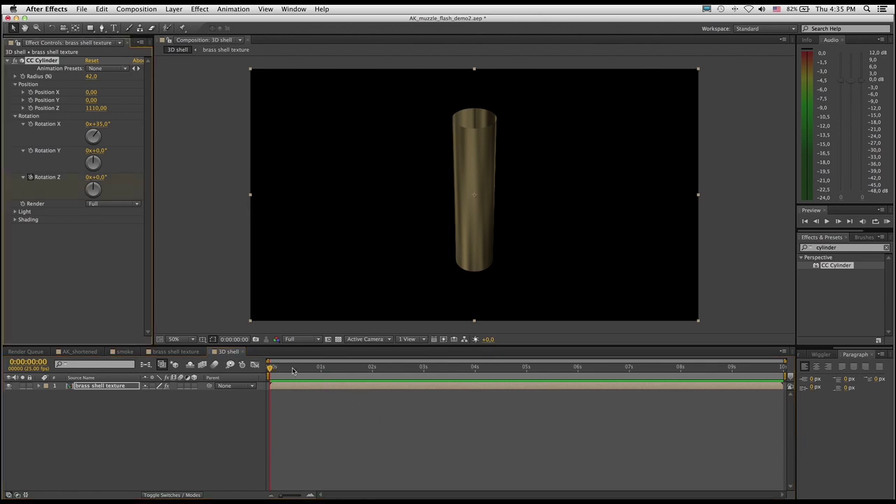
pyautogui.moveTo(292, 371); pyautogui.dragTo(828, 376)
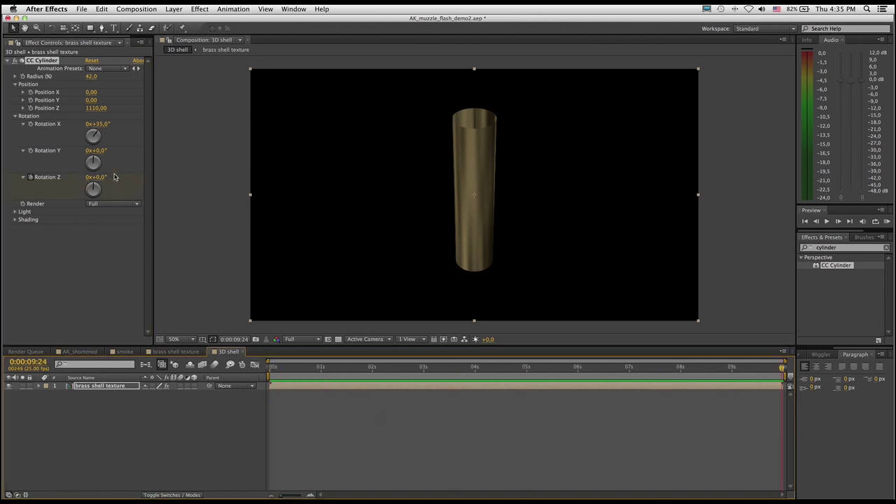
pyautogui.click(89, 177)
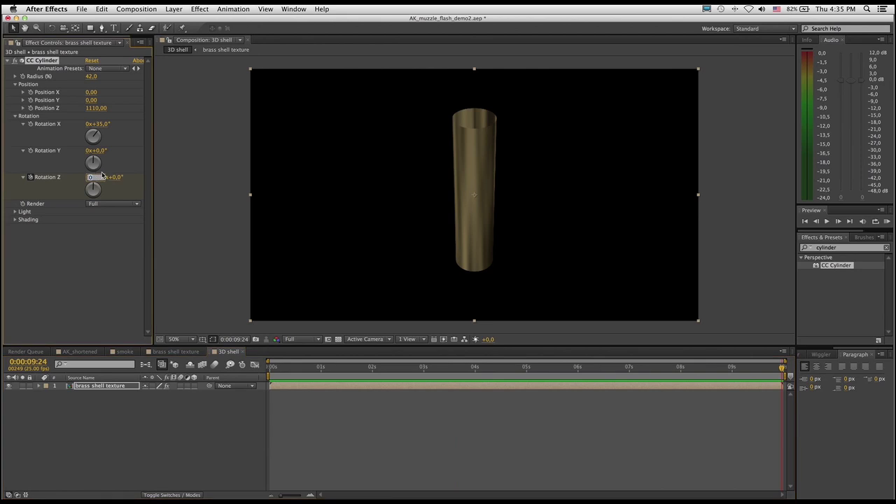
pyautogui.write('25')
pyautogui.press('Return')
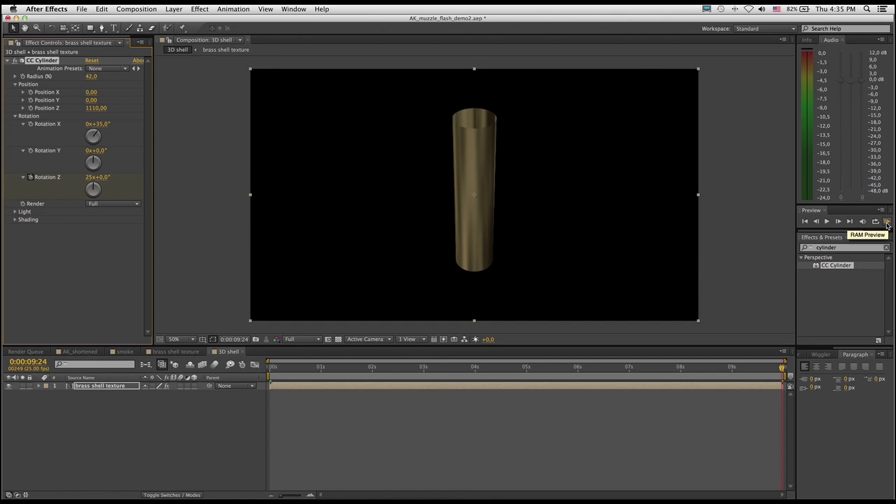
pyautogui.click(887, 223)
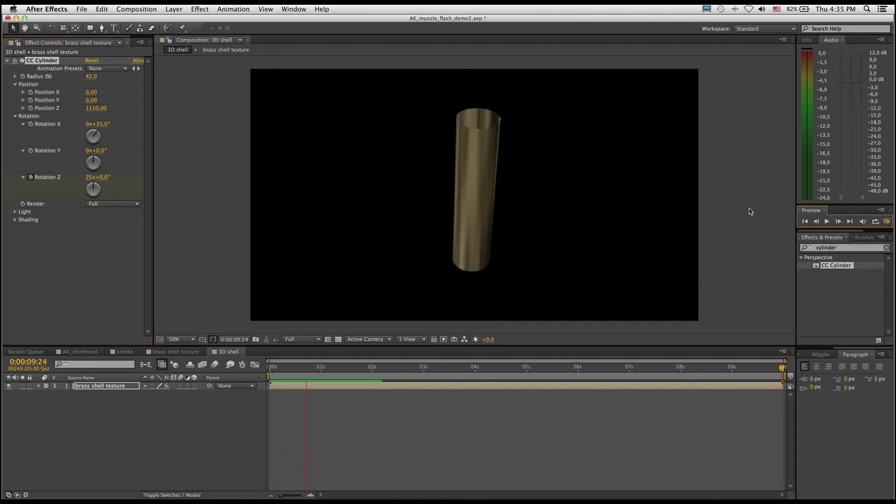
pyautogui.press('space')
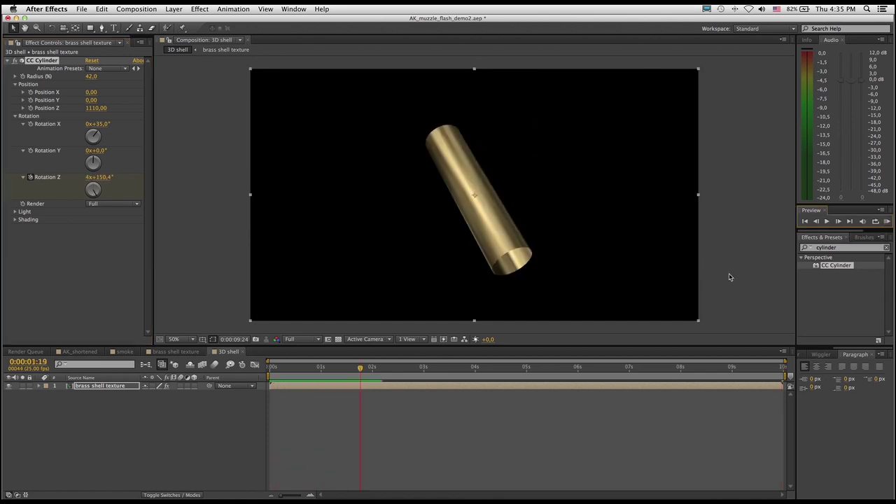
pyautogui.moveTo(338, 370); pyautogui.dragTo(268, 372)
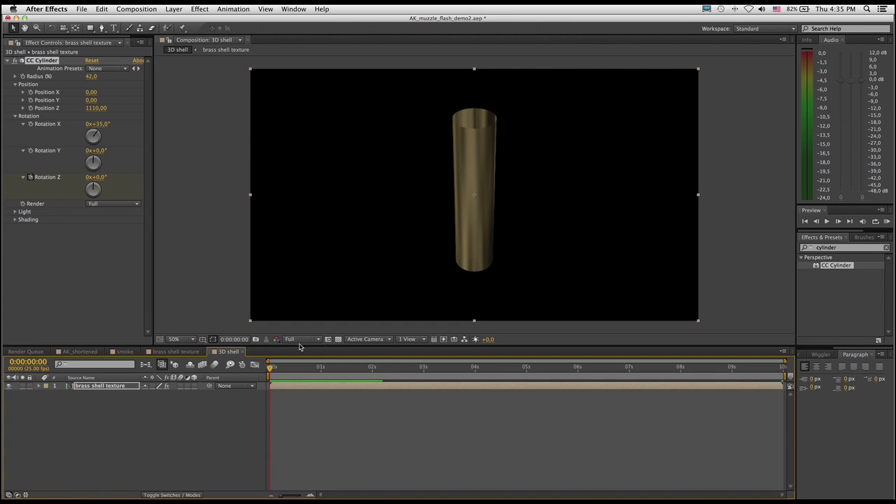
pyautogui.moveTo(283, 370)
pyautogui.mouseDown()
pyautogui.moveTo(361, 371)
pyautogui.moveTo(270, 370)
pyautogui.mouseUp()
# Add a pure white solid layer to the brass shell texture comp.
pyautogui.click(177, 352)
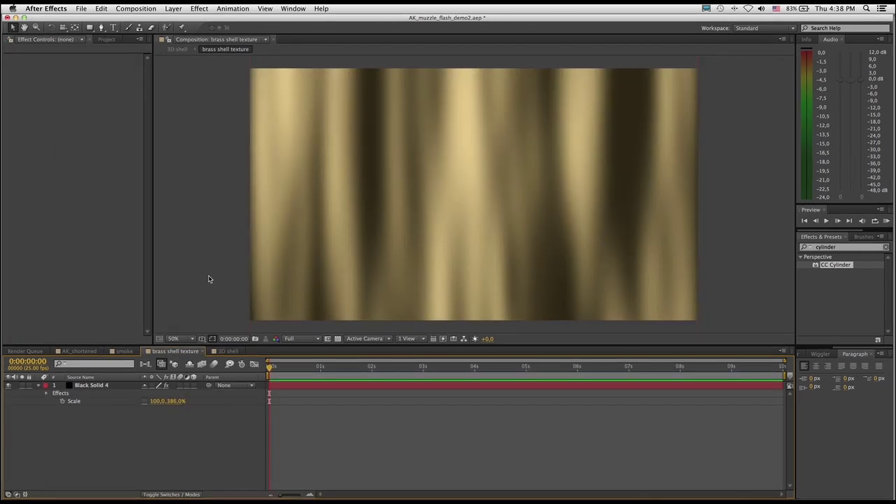
pyautogui.click(175, 9)
pyautogui.moveTo(177, 19)
pyautogui.click(324, 34)
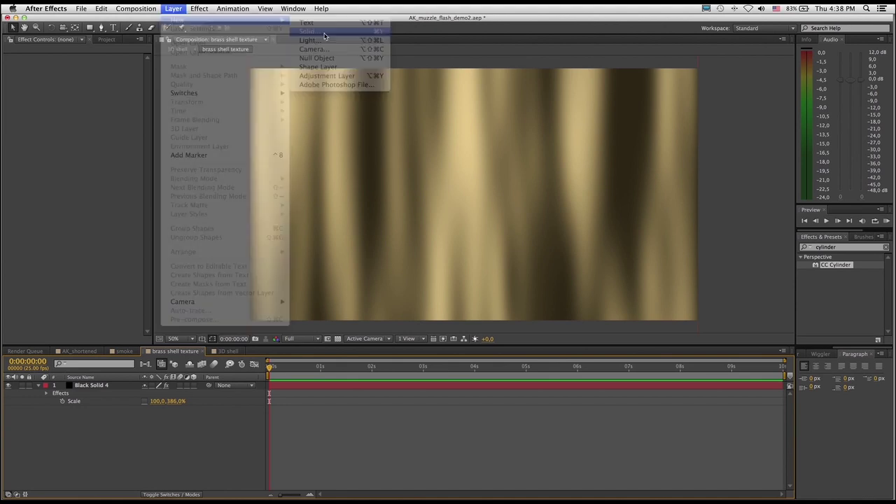
pyautogui.click(714, 382)
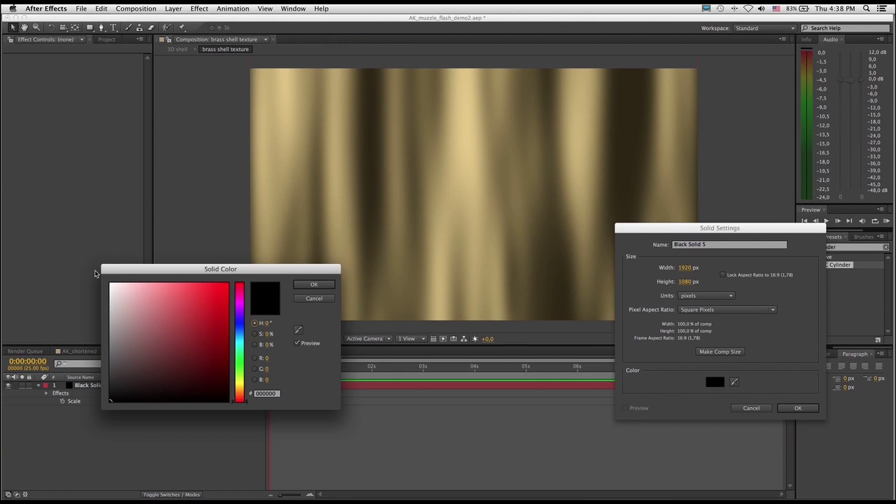
pyautogui.moveTo(119, 288); pyautogui.dragTo(99, 276)
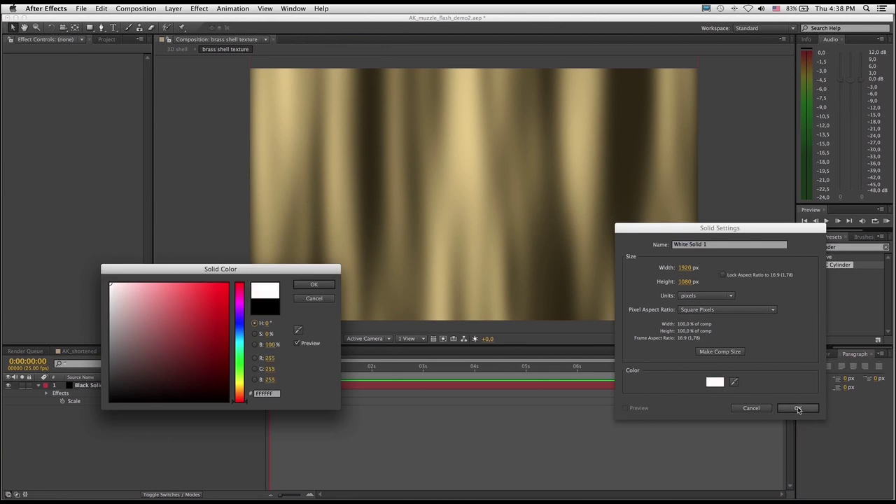
pyautogui.click(314, 285)
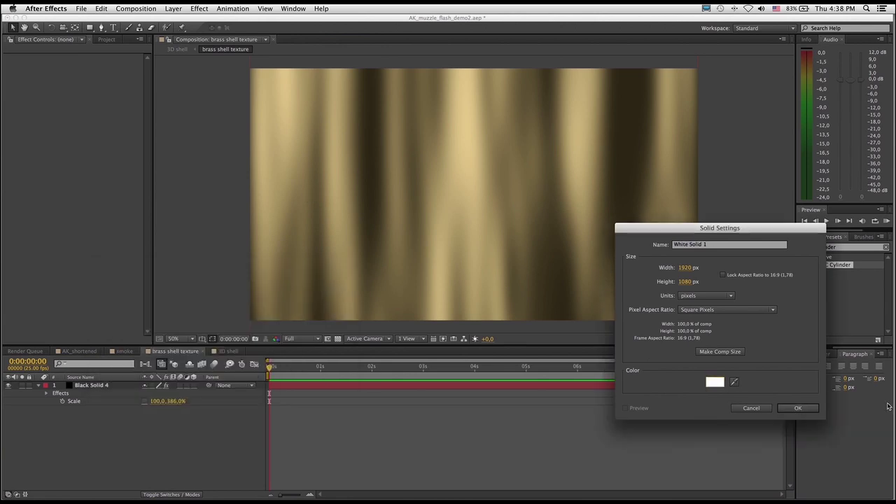
pyautogui.click(797, 407)
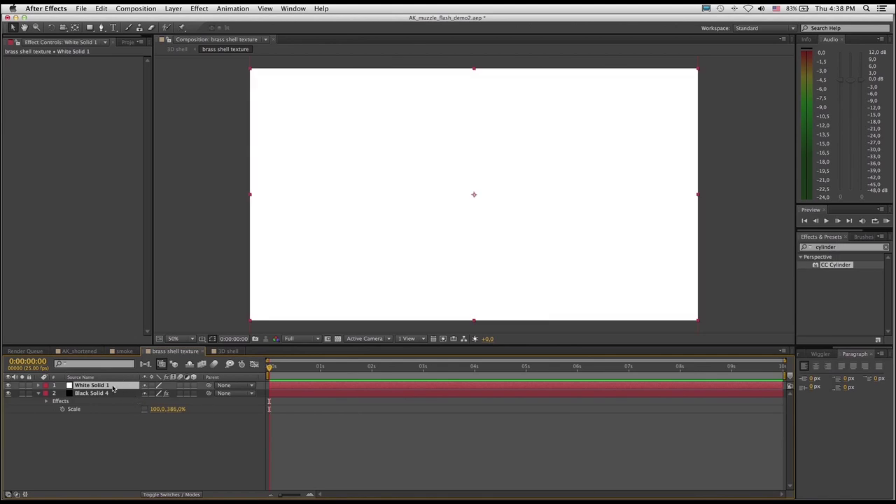
# Mask the top of the white solid with a rectangle and use it as Black Solid 4's Alpha Matte.
pyautogui.click(88, 27)
pyautogui.moveTo(232, 60); pyautogui.dragTo(412, 150)
pyautogui.moveTo(466, 166); pyautogui.dragTo(715, 238)
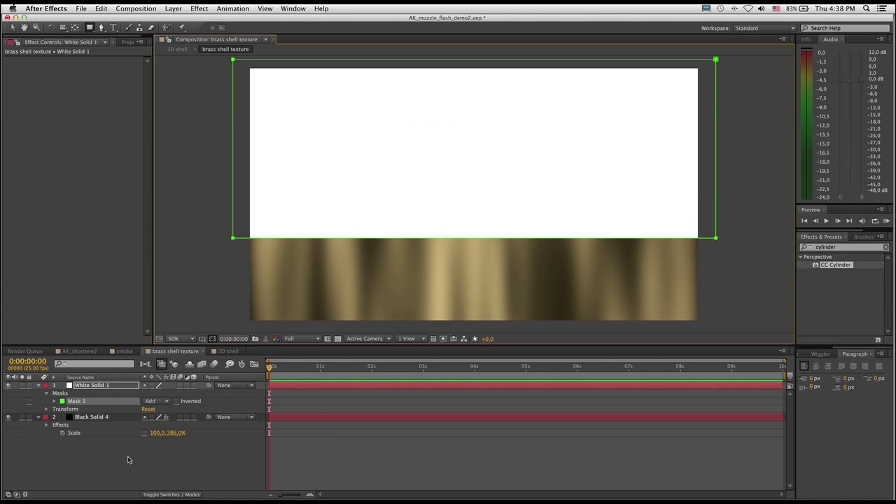
pyautogui.click(97, 418)
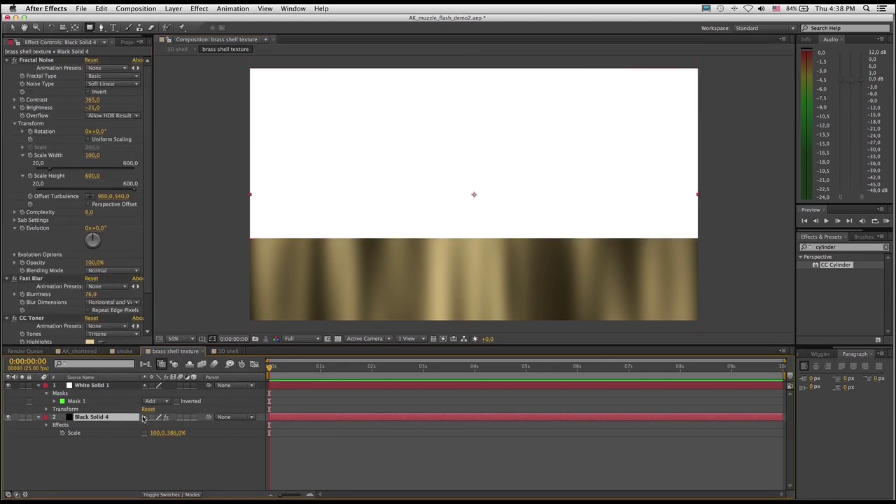
pyautogui.click(156, 495)
pyautogui.click(197, 418)
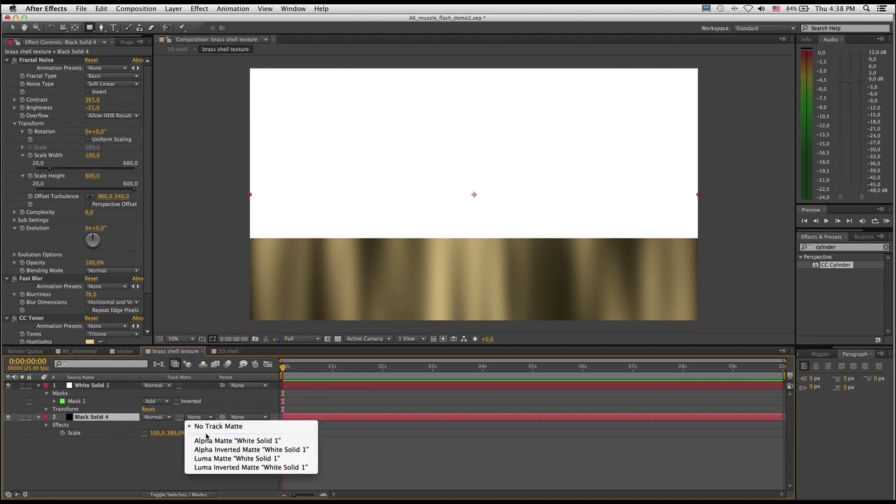
pyautogui.click(207, 441)
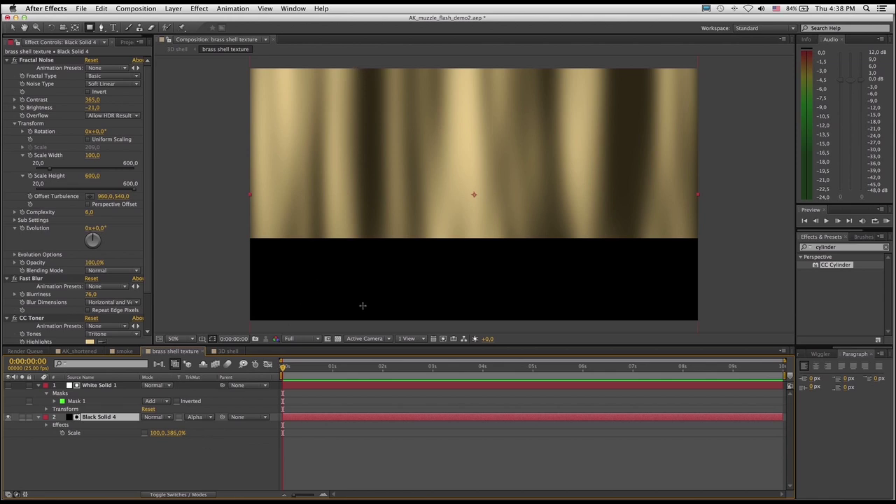
# In the 3D shell comp, reduce CC Cylinder Radius from 42 to 28 and preview the spin.
pyautogui.click(233, 352)
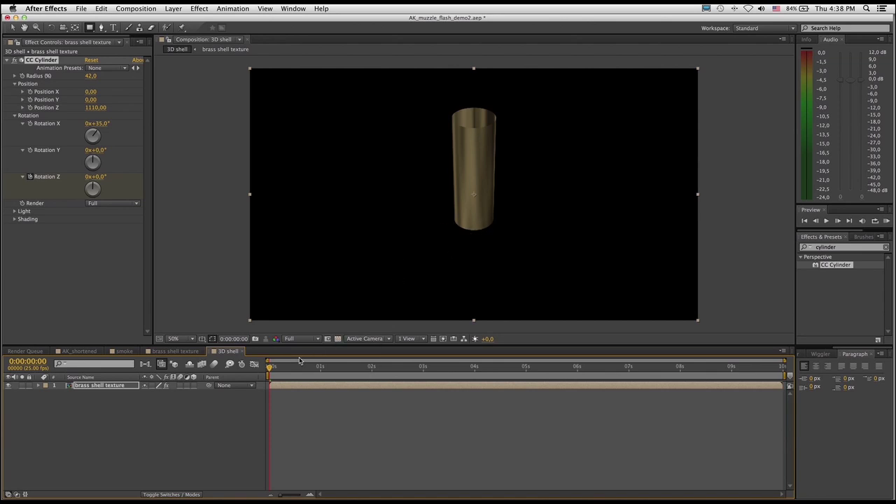
pyautogui.moveTo(274, 371)
pyautogui.mouseDown()
pyautogui.moveTo(336, 372)
pyautogui.moveTo(270, 372)
pyautogui.mouseUp()
pyautogui.moveTo(90, 74); pyautogui.dragTo(83, 75)
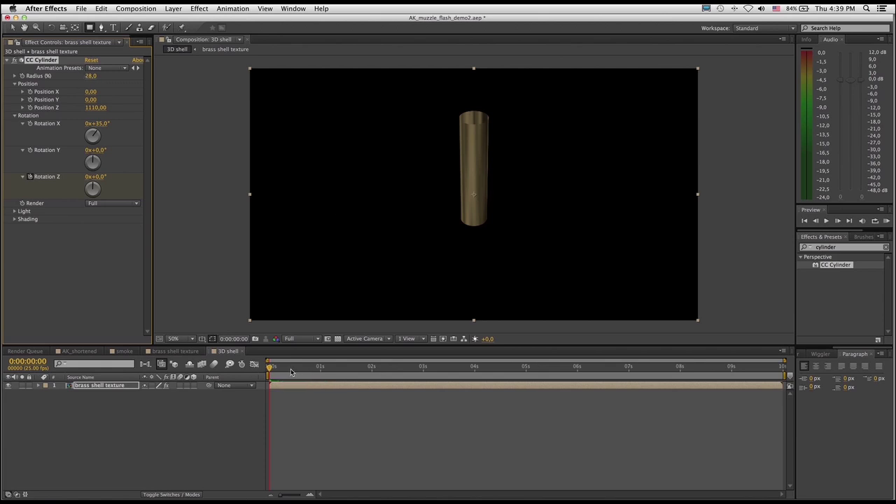
pyautogui.press('space')
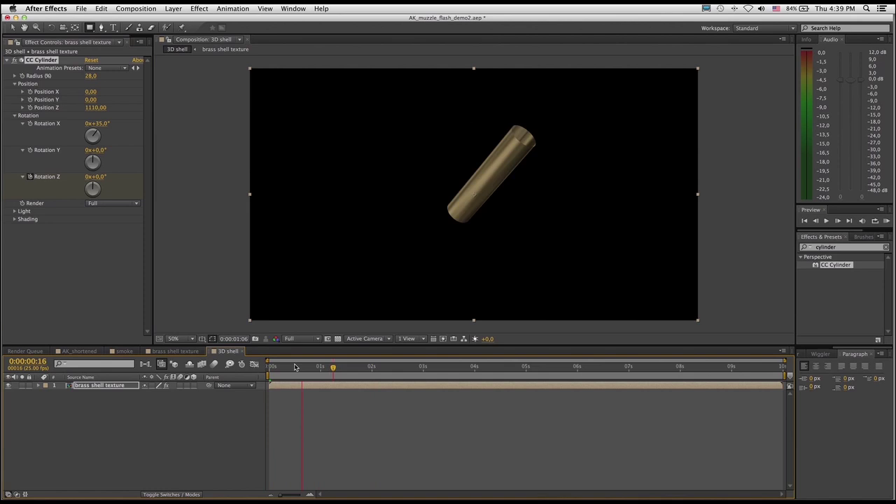
pyautogui.click(267, 365)
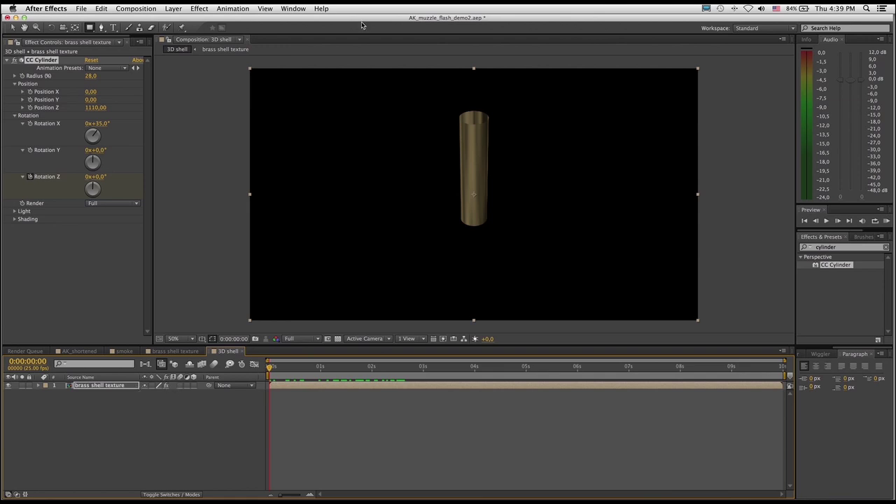
# Add a Radial Blur to the shell with its centre on the shell at 960,588.
pyautogui.click(200, 9)
pyautogui.moveTo(224, 70)
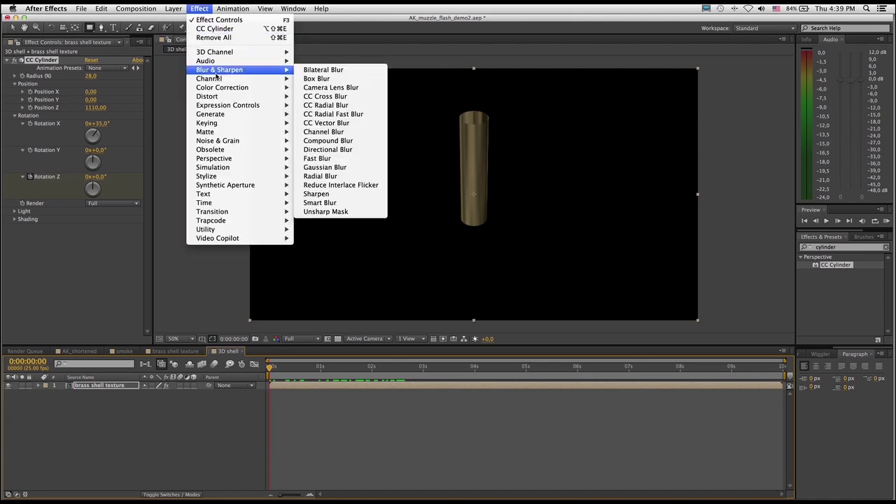
pyautogui.click(342, 177)
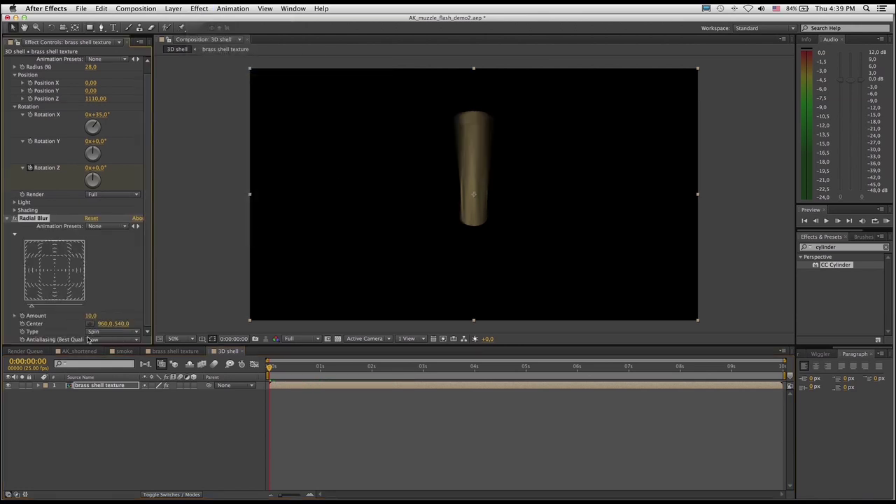
pyautogui.click(90, 324)
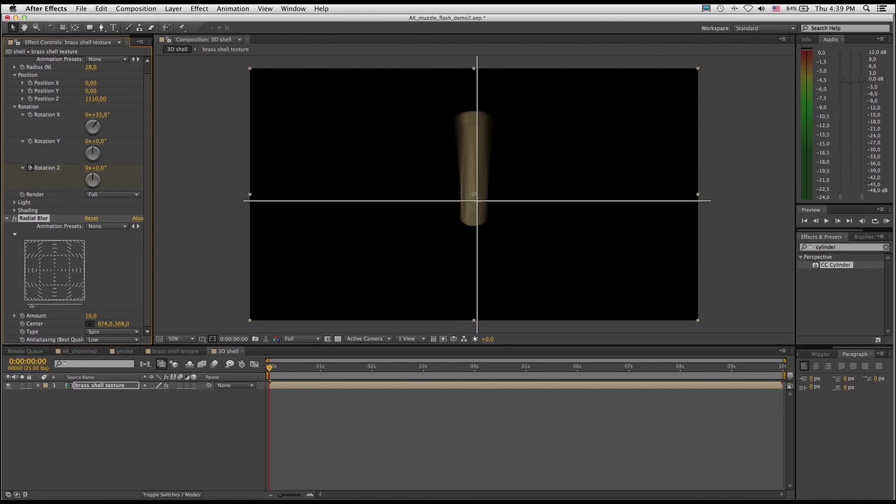
pyautogui.click(474, 208)
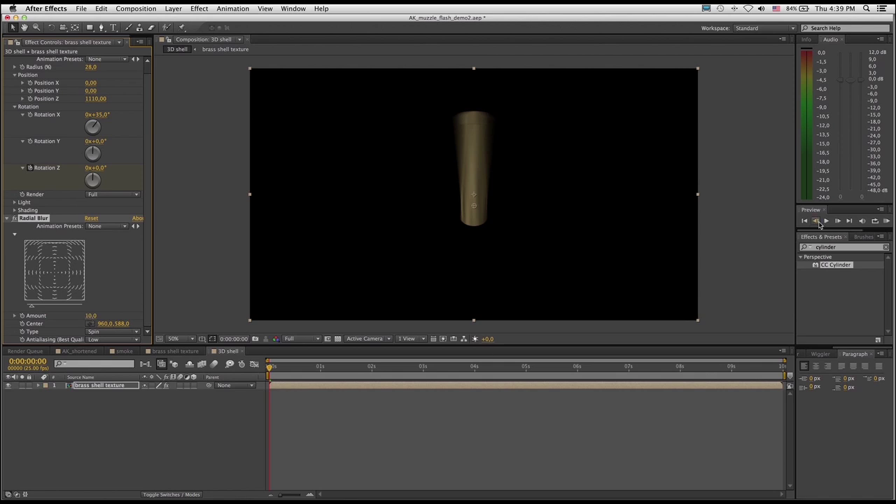
pyautogui.click(280, 367)
pyautogui.moveTo(286, 371); pyautogui.dragTo(486, 373)
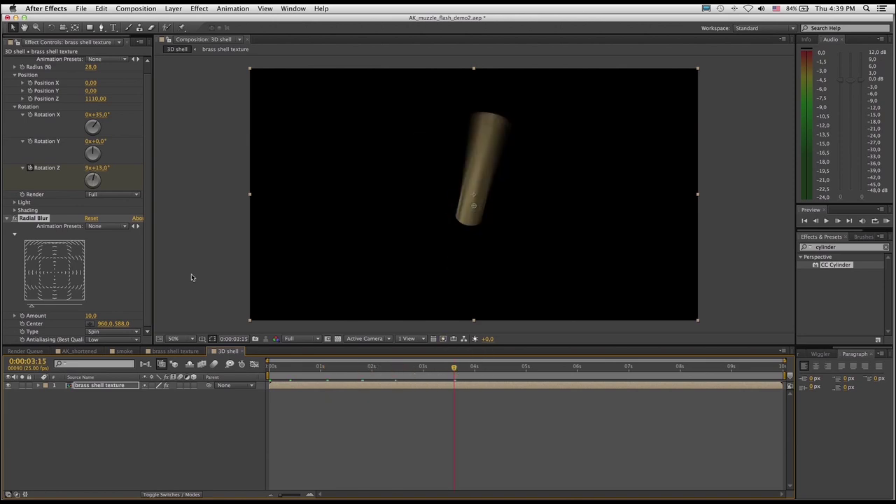
# Set the Radial Blur amount to 20, then switch the effect off.
pyautogui.click(91, 316)
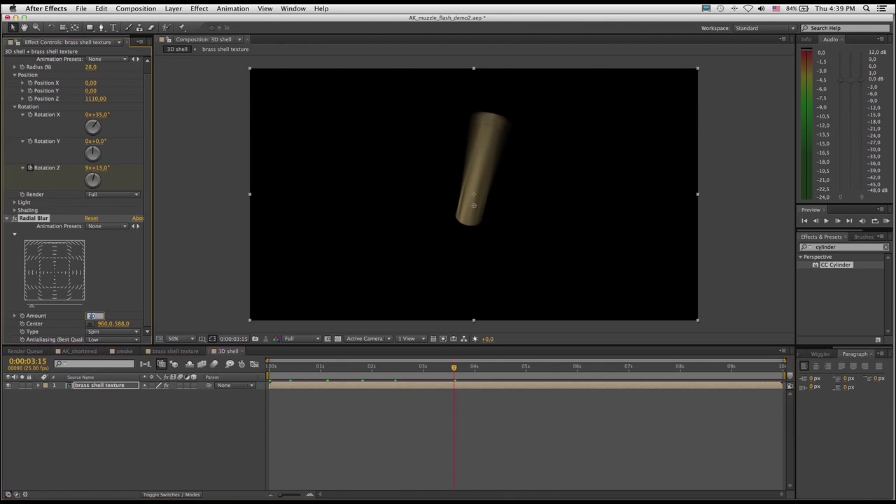
pyautogui.write('20')
pyautogui.press('Return')
pyautogui.click(422, 367)
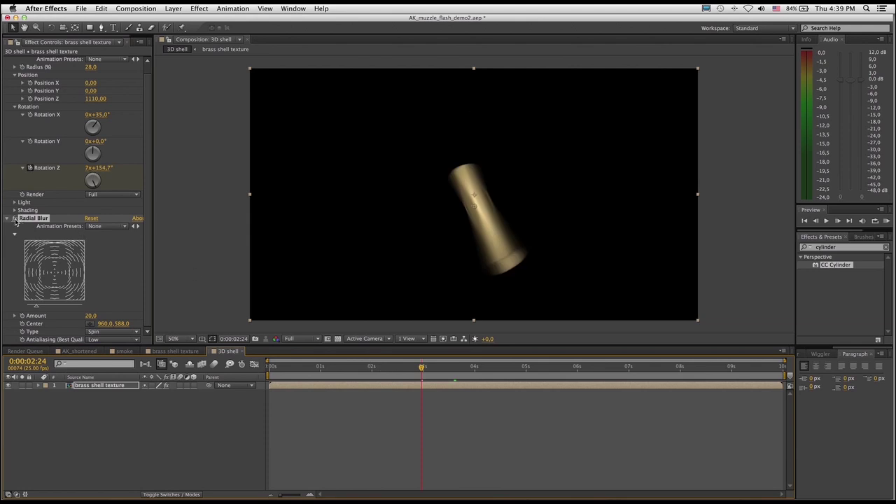
pyautogui.click(14, 219)
pyautogui.moveTo(409, 369); pyautogui.dragTo(337, 368)
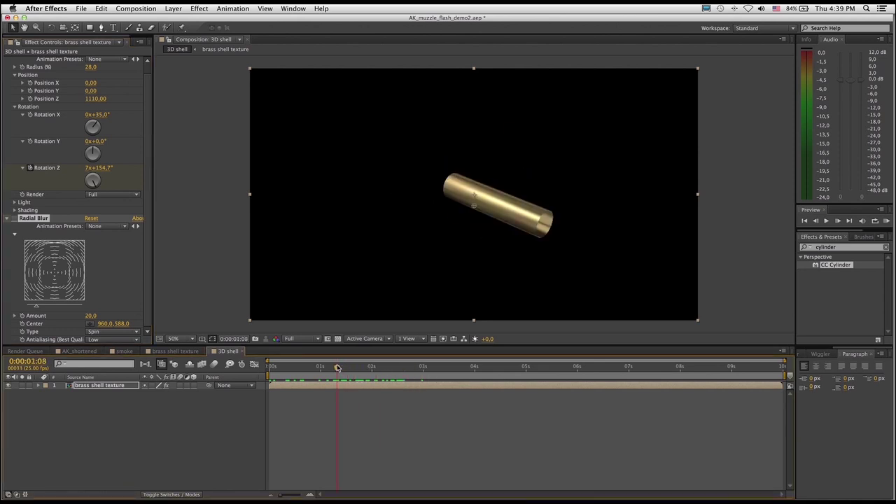
pyautogui.click(86, 414)
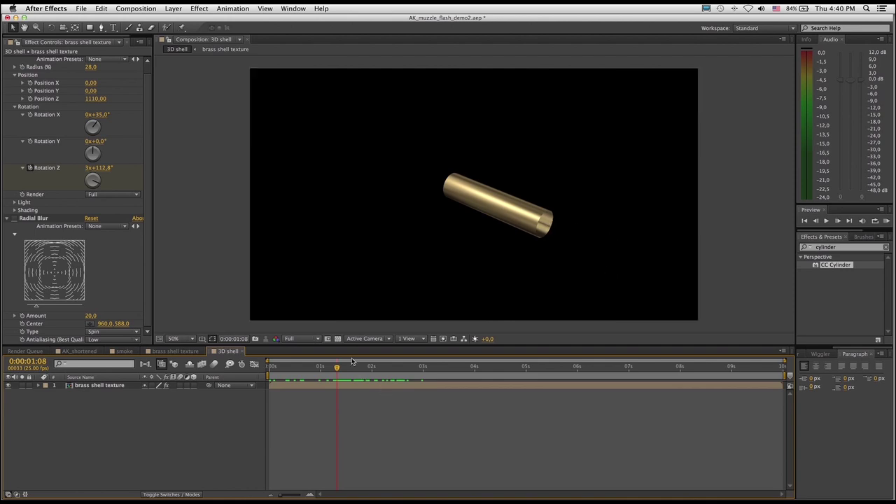
pyautogui.moveTo(335, 369)
pyautogui.mouseDown()
pyautogui.moveTo(310, 369)
pyautogui.moveTo(336, 369)
pyautogui.mouseUp()
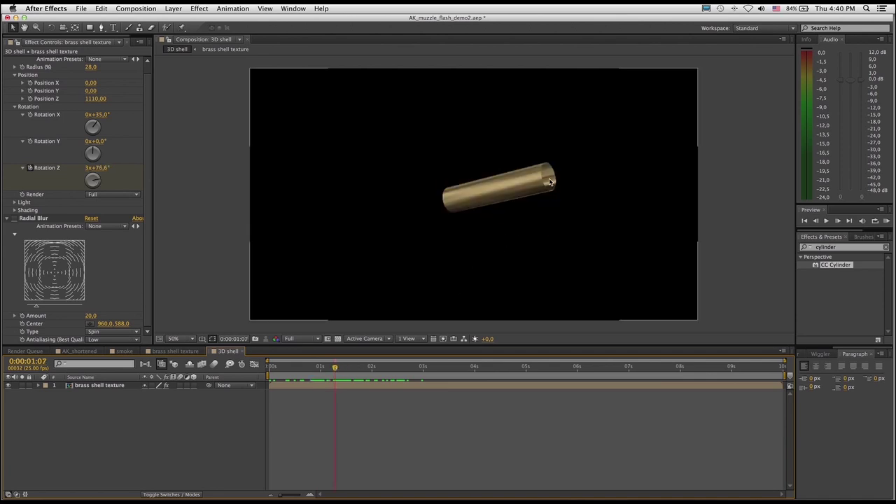
# Duplicate the shell layer, rendering the top cylinder Outside only and the second Inside only.
pyautogui.click(116, 387)
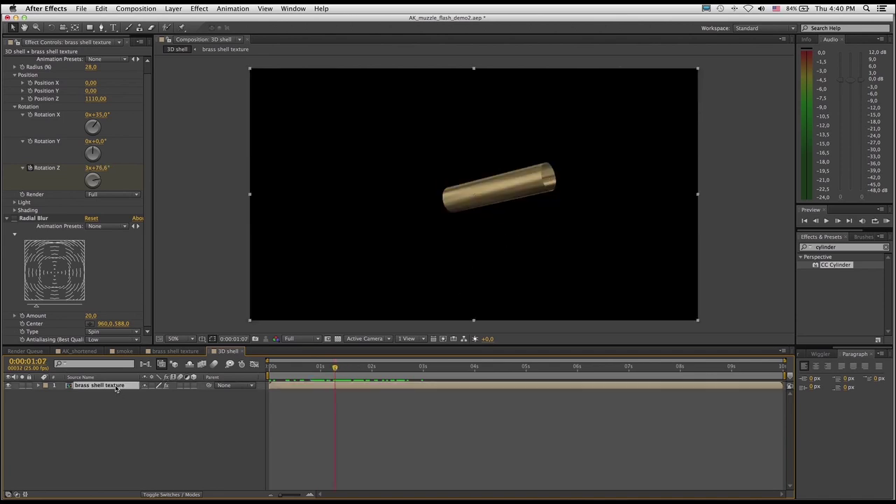
pyautogui.press('super+d')
pyautogui.click(109, 409)
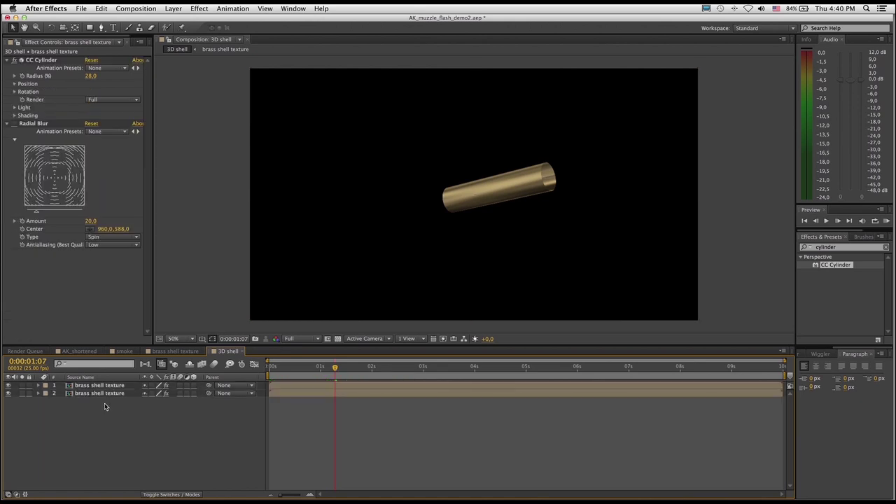
pyautogui.click(103, 387)
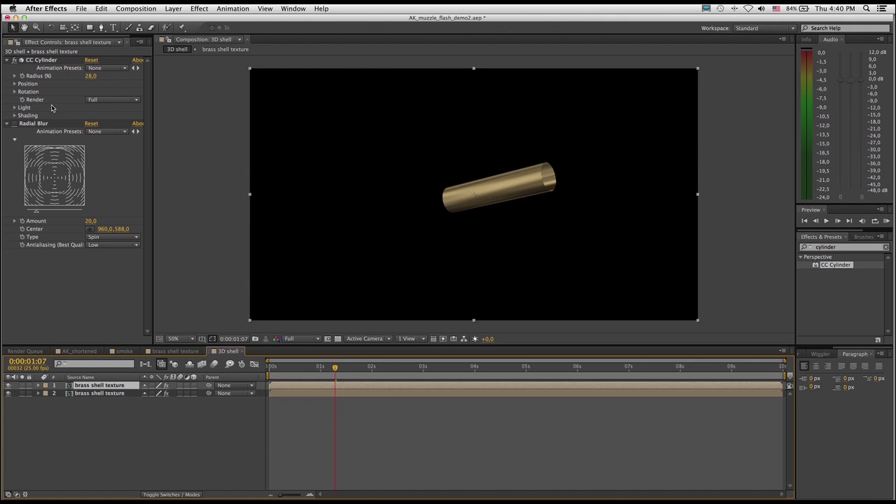
pyautogui.click(91, 103)
pyautogui.click(98, 118)
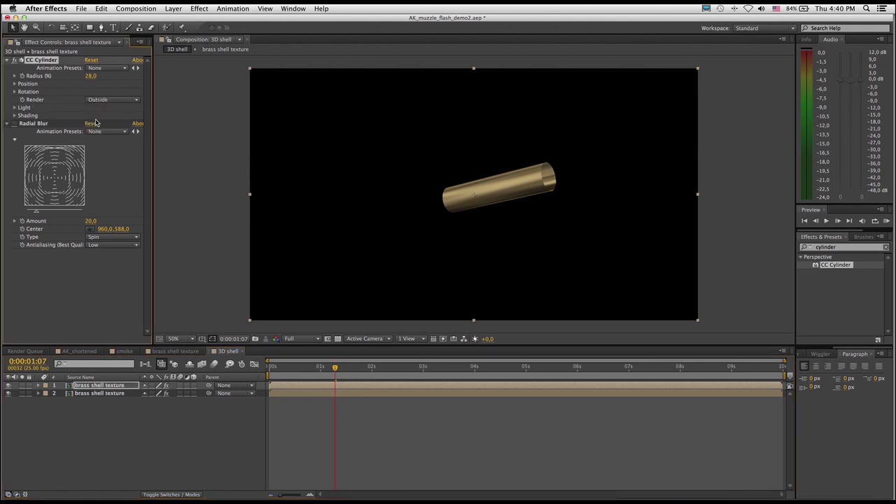
pyautogui.click(93, 394)
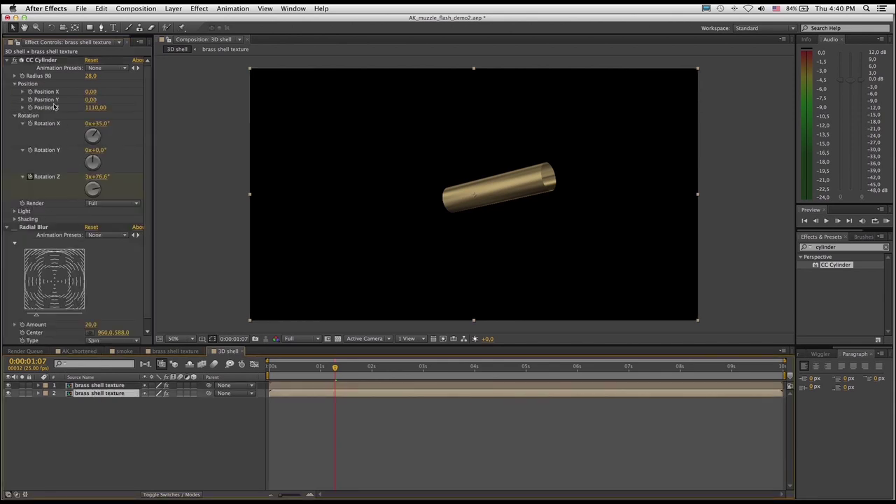
pyautogui.click(107, 204)
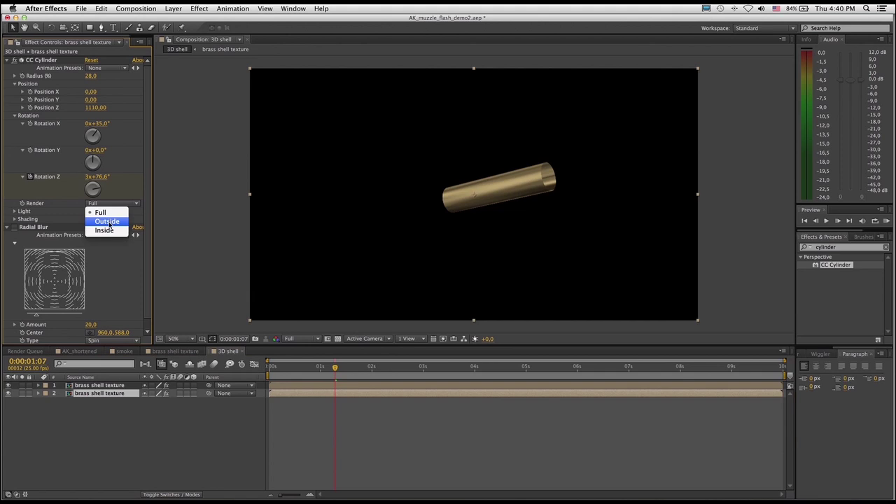
pyautogui.click(107, 231)
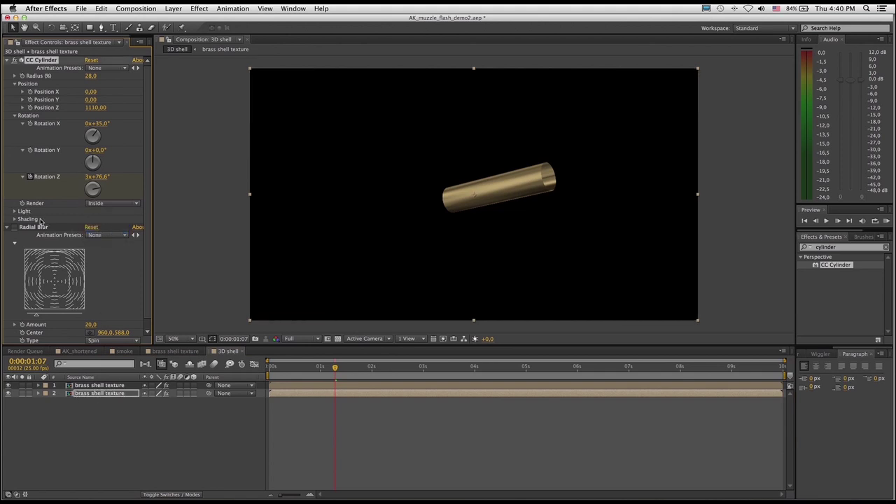
# Lower CC Cylinder Light Intensity to 64 and Ambient to 6, checking the spin through 0:00:05:16.
pyautogui.click(14, 211)
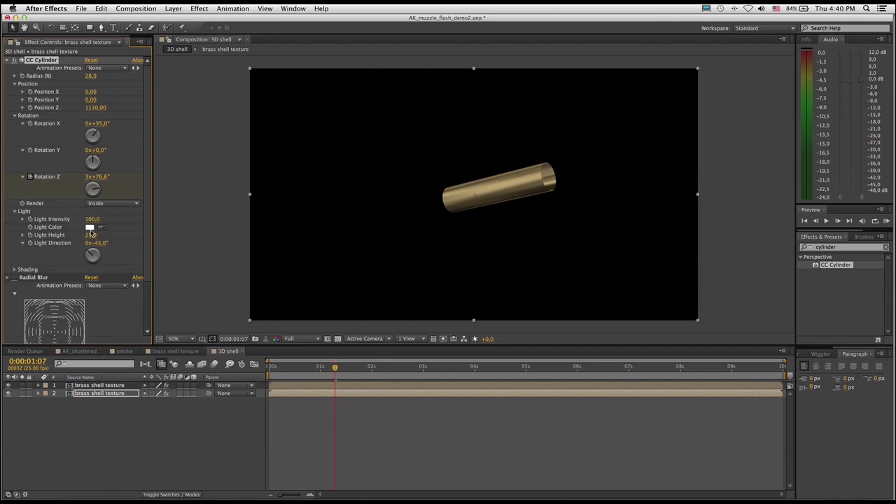
pyautogui.moveTo(93, 219); pyautogui.dragTo(70, 219)
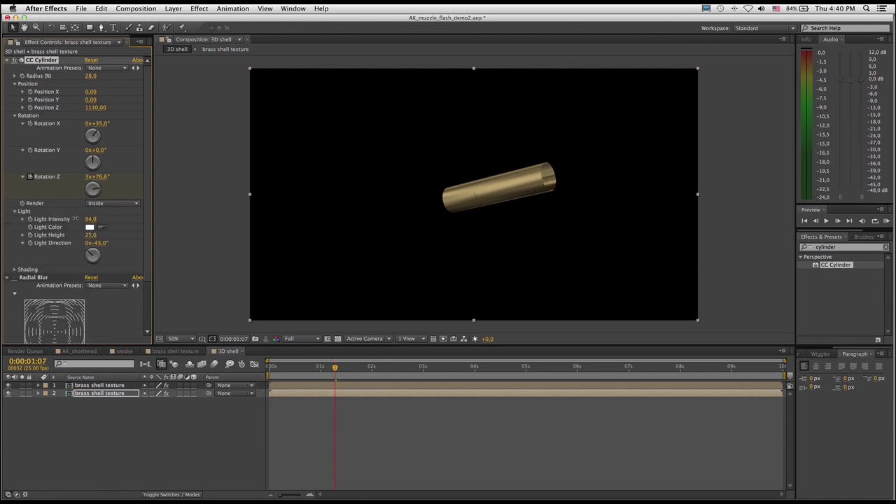
pyautogui.click(15, 270)
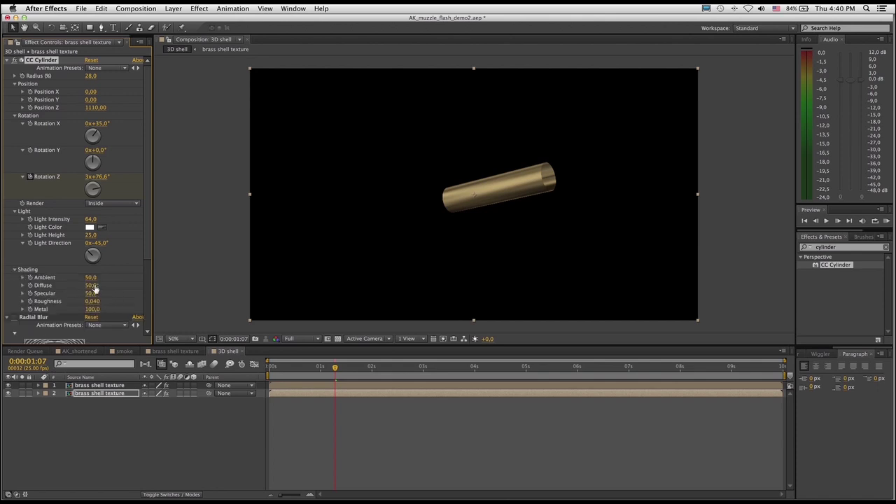
pyautogui.moveTo(88, 277); pyautogui.dragTo(70, 277)
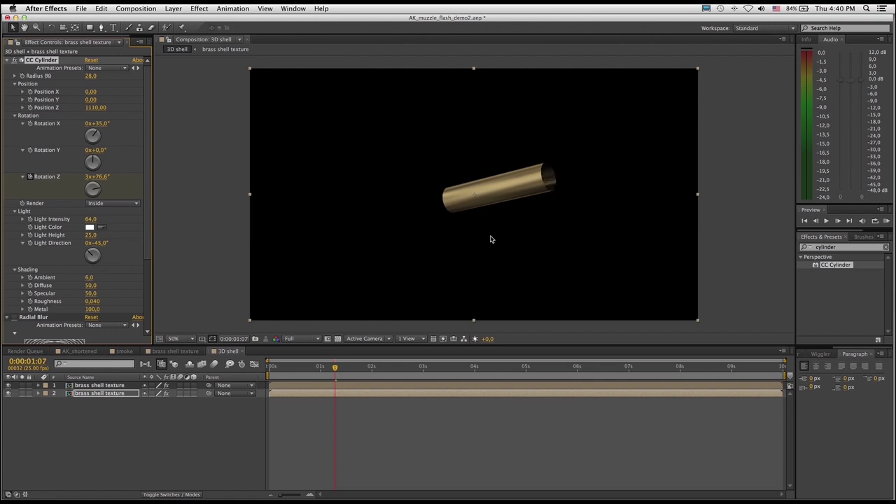
pyautogui.click(376, 366)
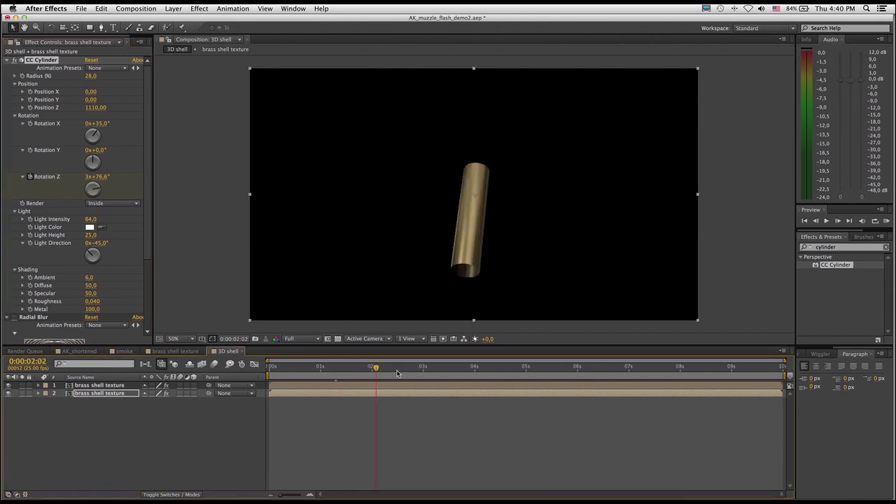
pyautogui.click(437, 370)
pyautogui.click(496, 369)
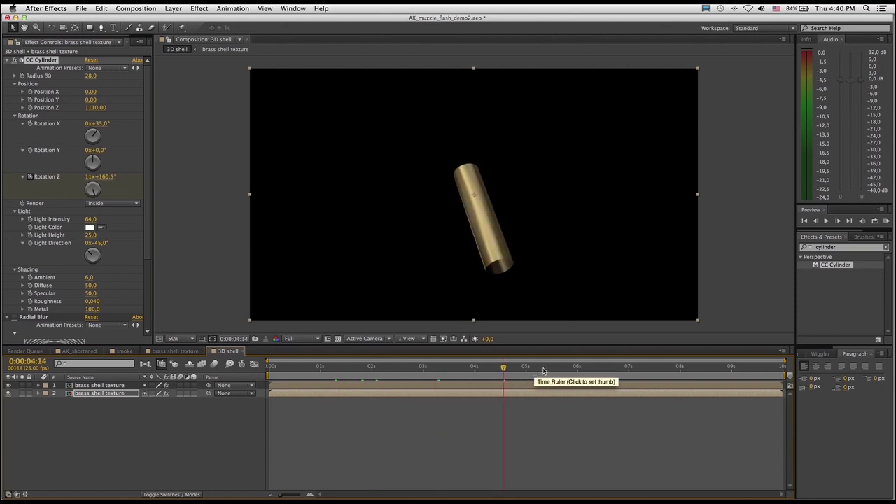
pyautogui.click(547, 370)
pyautogui.moveTo(549, 369); pyautogui.dragTo(558, 371)
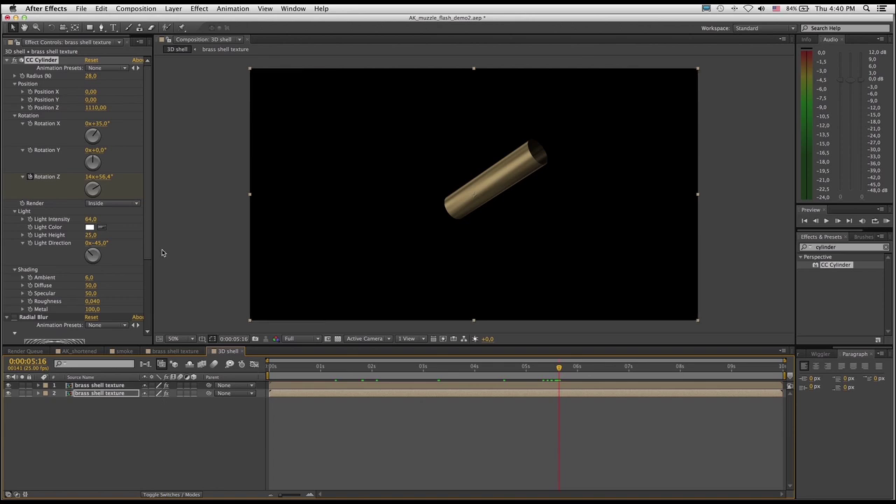
# Turn Radial Blur on for the top shell layer, RAM-preview the blurred spin, and save.
pyautogui.scroll(-5, 149, 203)
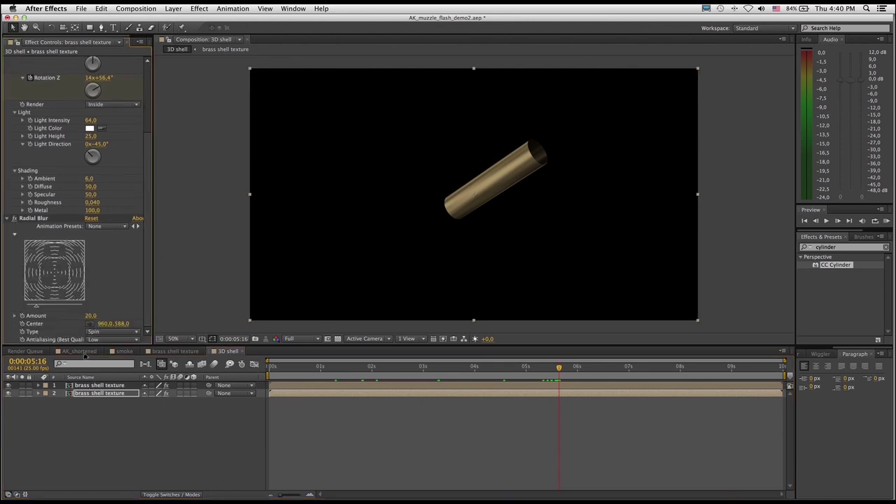
pyautogui.click(85, 386)
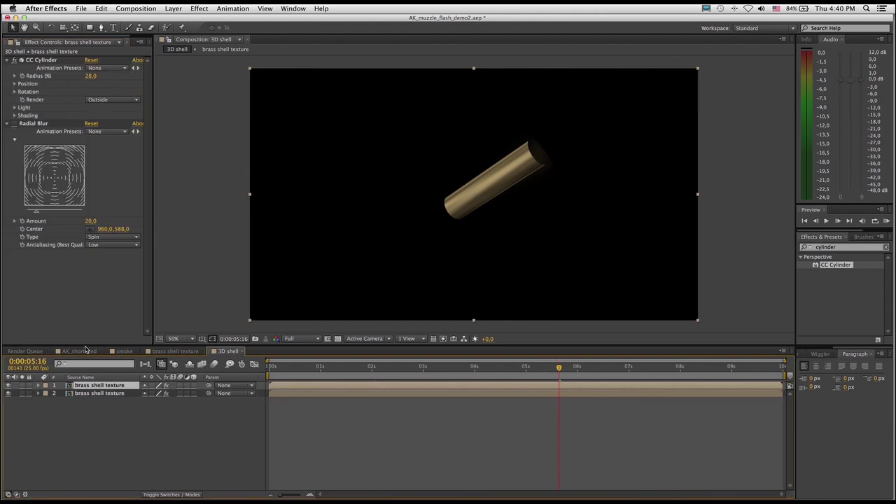
pyautogui.click(14, 124)
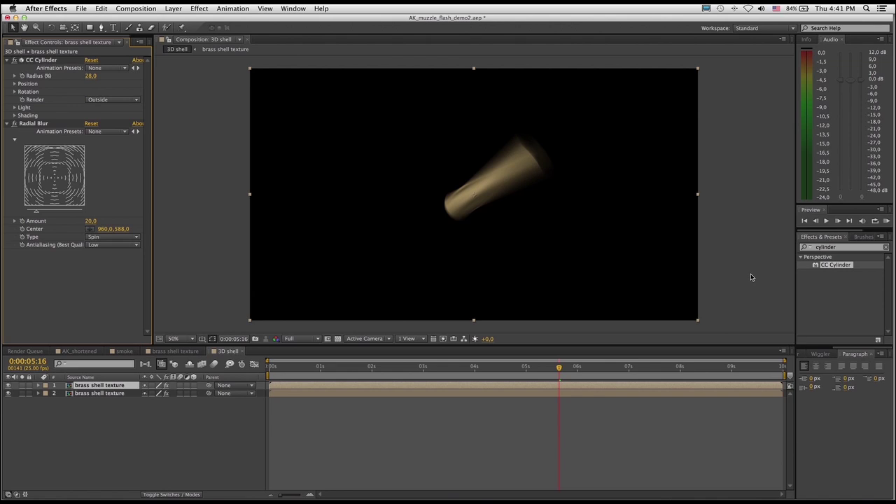
pyautogui.press('KP_0')
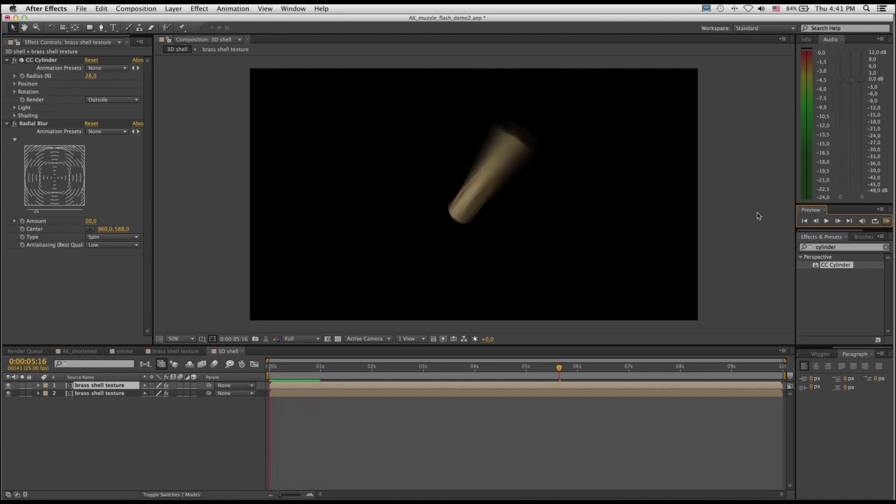
pyautogui.press('space')
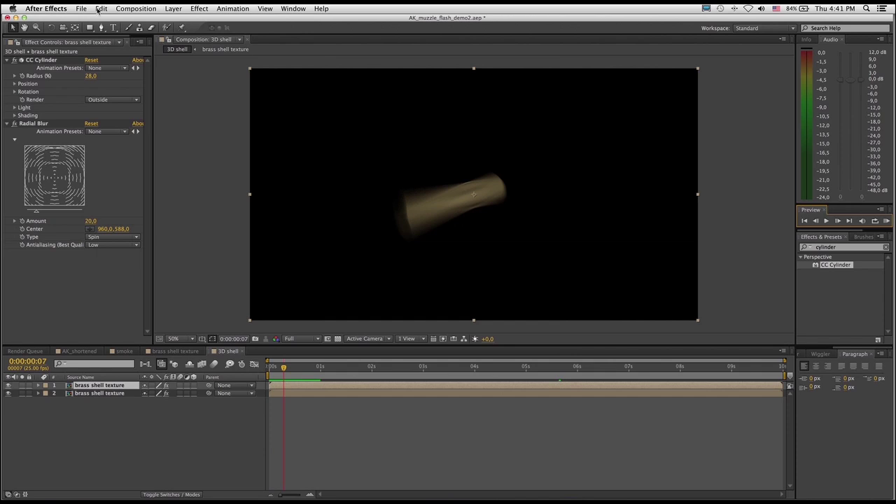
pyautogui.press('super+s')
# In AK_shortened, add the 3D shell comp as a layer at the firing moment, 0:00:39:04.
pyautogui.click(85, 351)
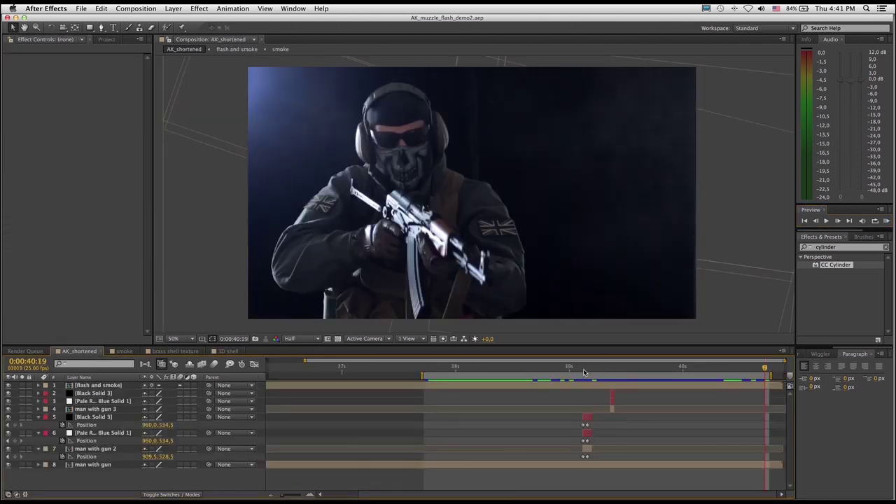
pyautogui.click(584, 372)
pyautogui.click(580, 372)
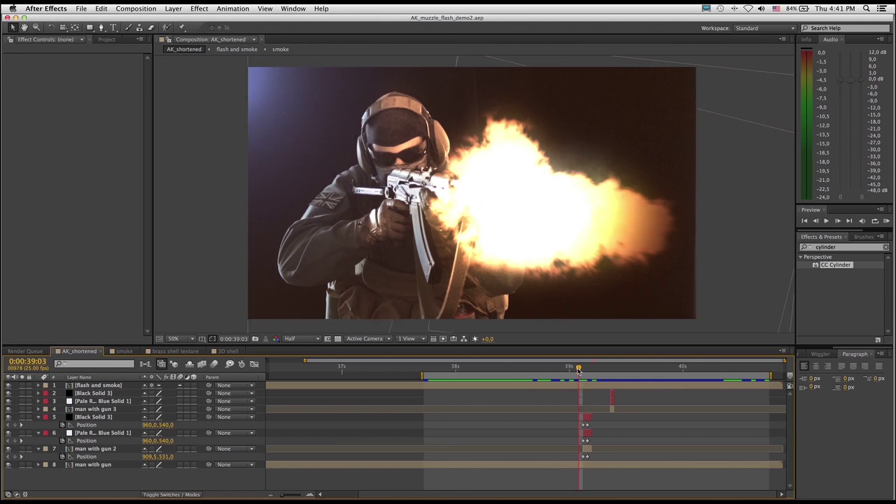
pyautogui.click(582, 371)
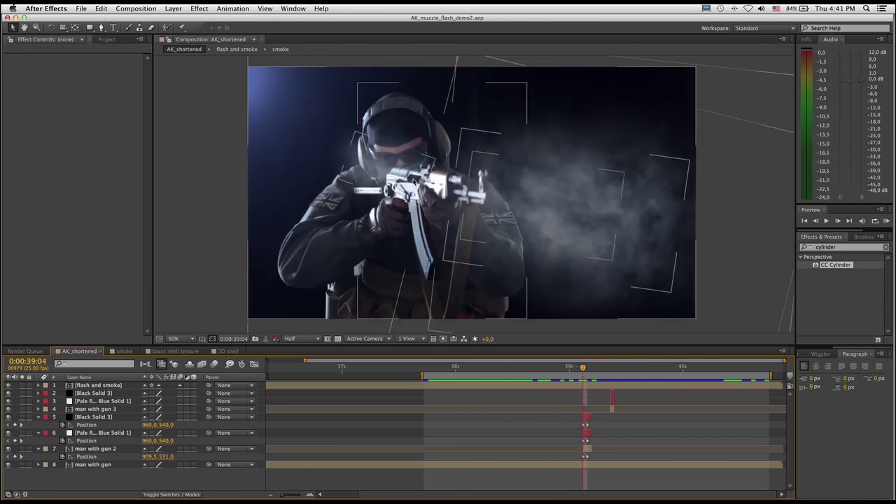
pyautogui.click(106, 39)
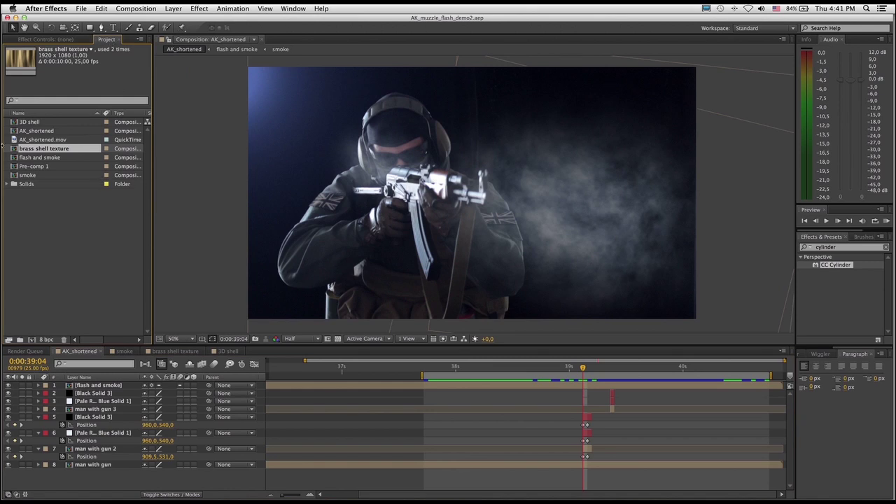
pyautogui.click(21, 123)
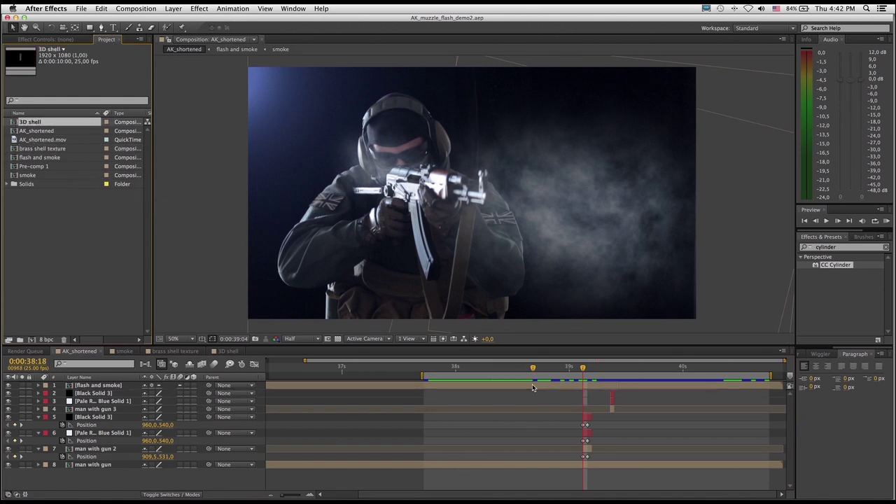
pyautogui.click(587, 392)
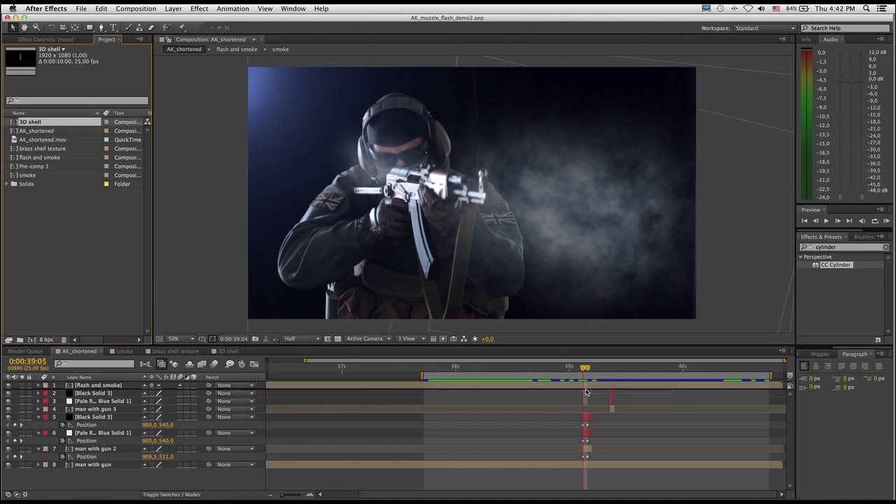
pyautogui.moveTo(586, 392); pyautogui.dragTo(586, 393)
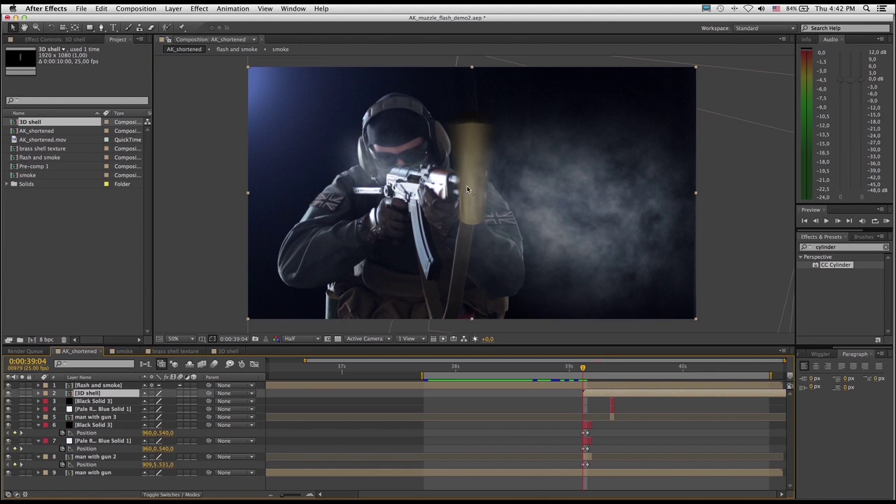
# Keyframe the shell's Scale down to 17%, start it slightly earlier, and place it on the rifle.
pyautogui.press('s')
pyautogui.click(143, 401)
pyautogui.moveTo(157, 401); pyautogui.dragTo(134, 403)
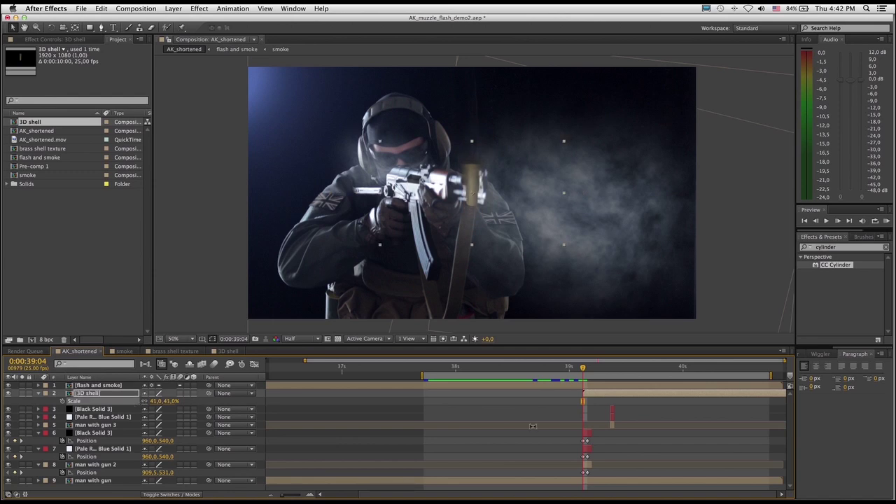
pyautogui.click(675, 397)
pyautogui.moveTo(673, 396); pyautogui.dragTo(664, 397)
pyautogui.moveTo(664, 396); pyautogui.dragTo(664, 397)
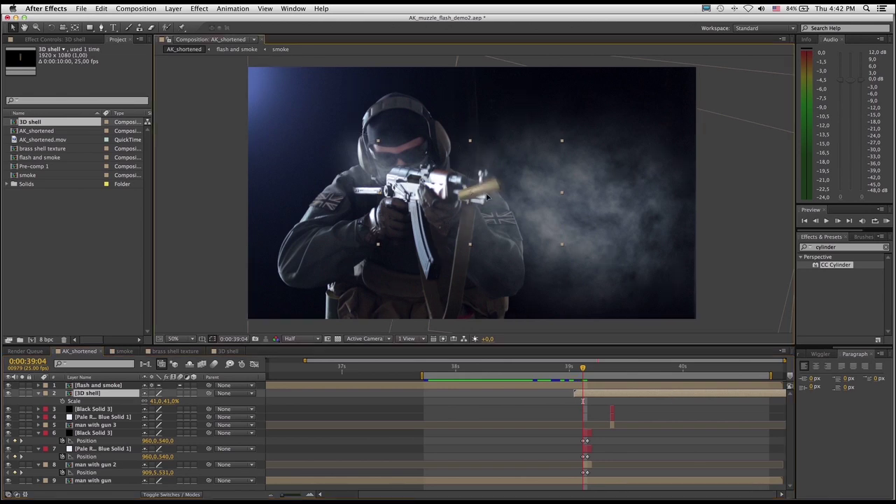
pyautogui.moveTo(494, 199); pyautogui.dragTo(432, 181)
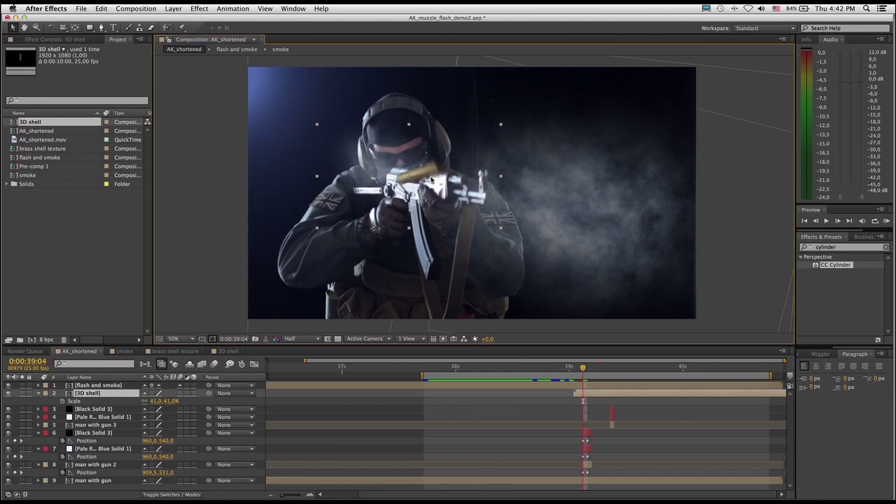
pyautogui.press('Return')
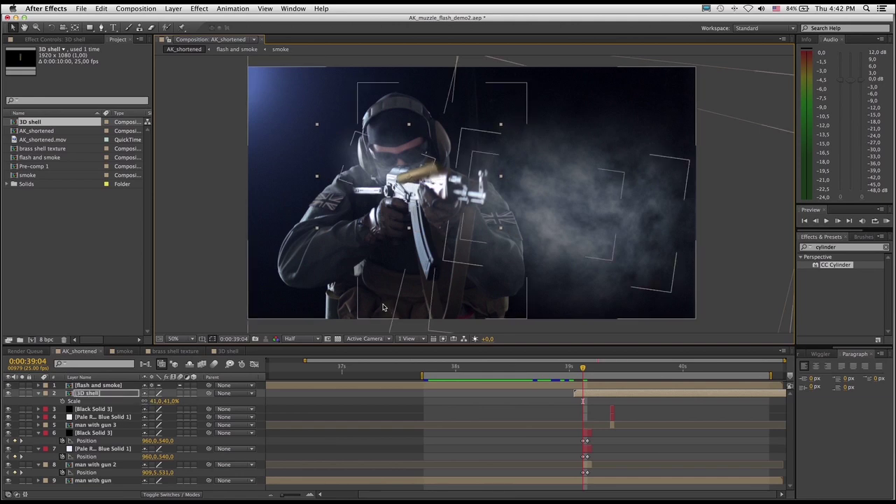
pyautogui.moveTo(161, 400); pyautogui.dragTo(143, 400)
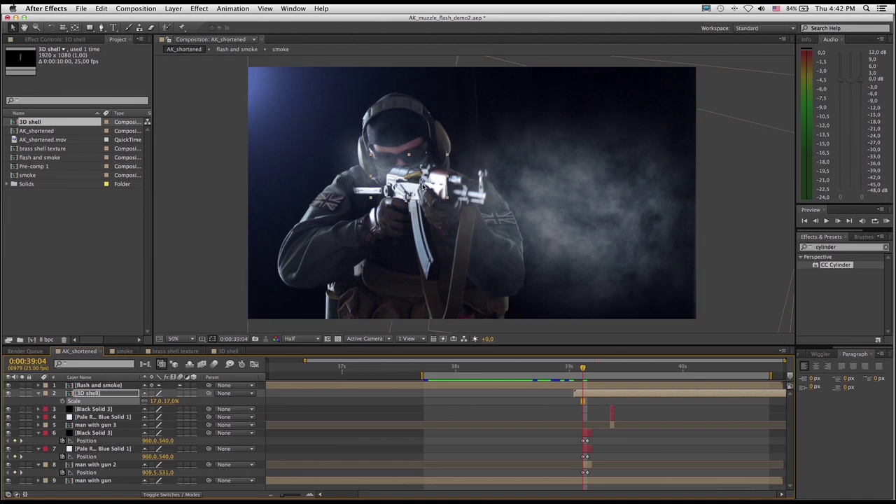
# Keyframe the shell's Position from 690,468 at 0:00:39:04 to -180,632 at 0:00:39:09.
pyautogui.click(574, 393)
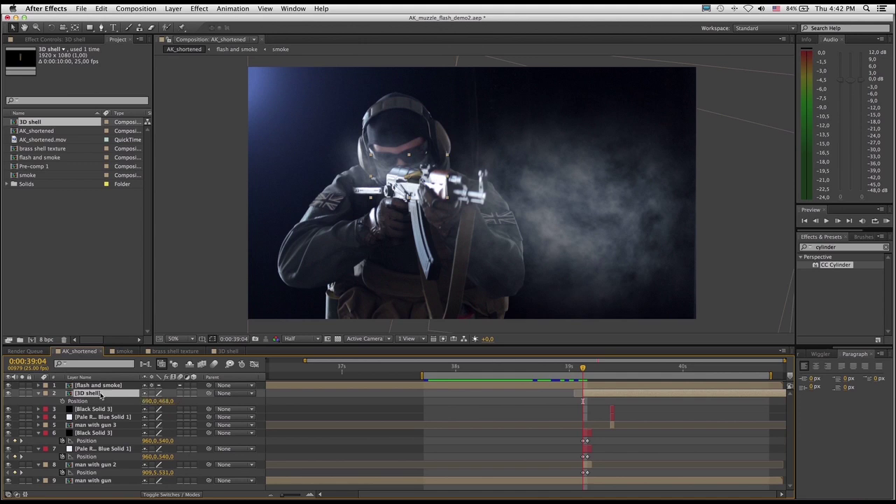
pyautogui.press('p')
pyautogui.click(63, 403)
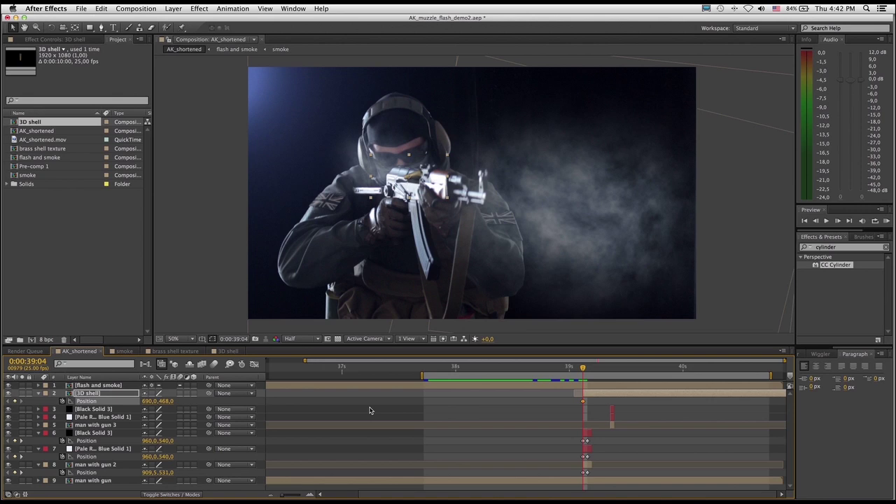
pyautogui.press('pagedown')
pyautogui.press('pagedown')
pyautogui.press('pagedown')
pyautogui.press('pagedown')
pyautogui.press('pagedown')
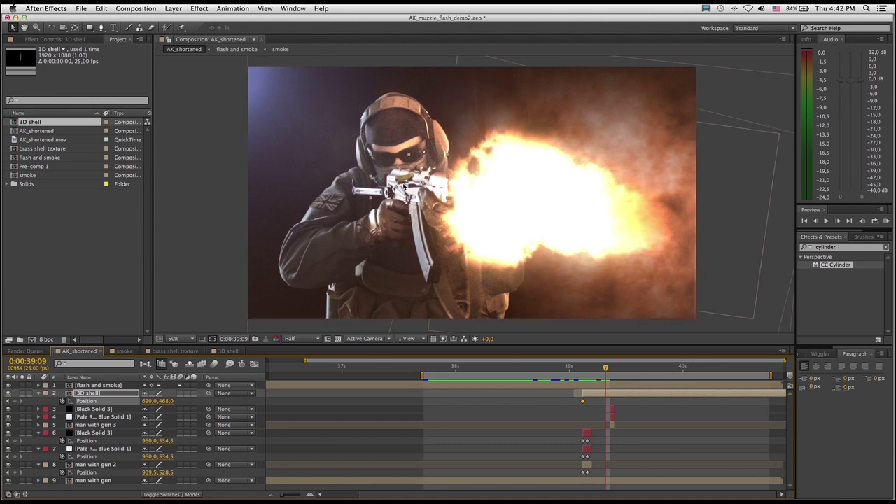
pyautogui.moveTo(406, 186); pyautogui.dragTo(202, 226)
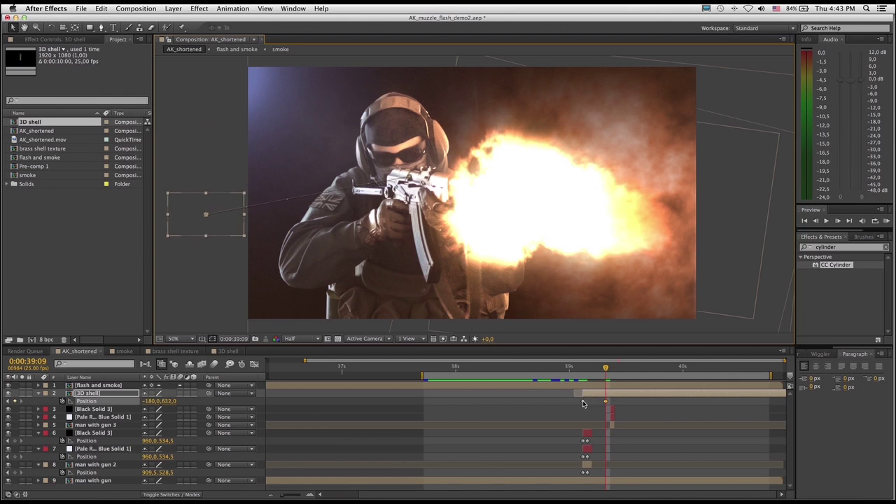
# Set the shell's Position keyframe spatial interpolation to Bezier.
pyautogui.rightClick(584, 402)
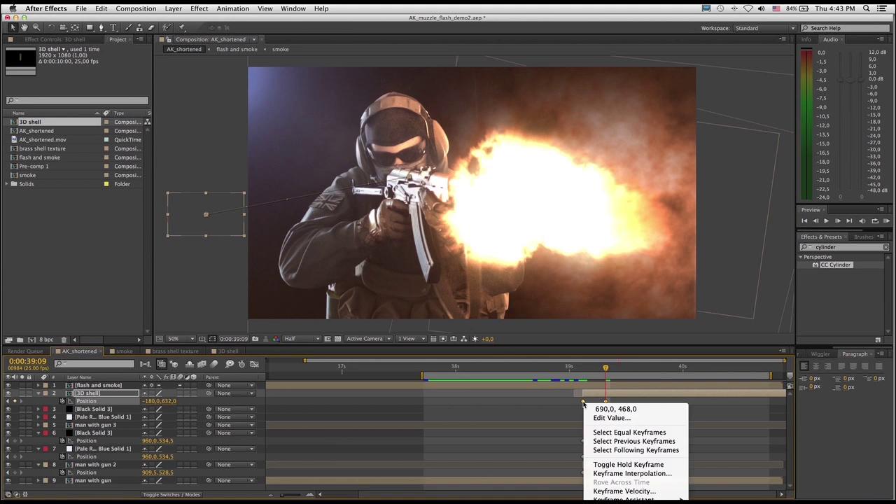
pyautogui.click(638, 474)
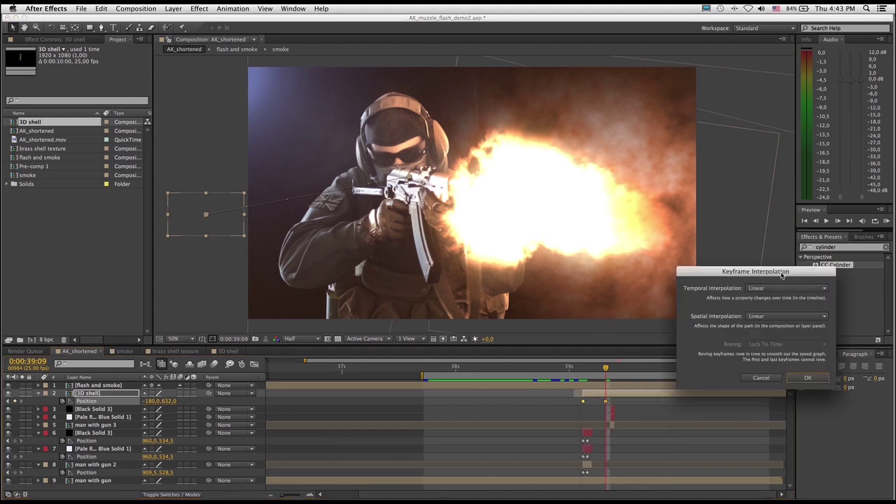
pyautogui.moveTo(781, 274); pyautogui.dragTo(622, 249)
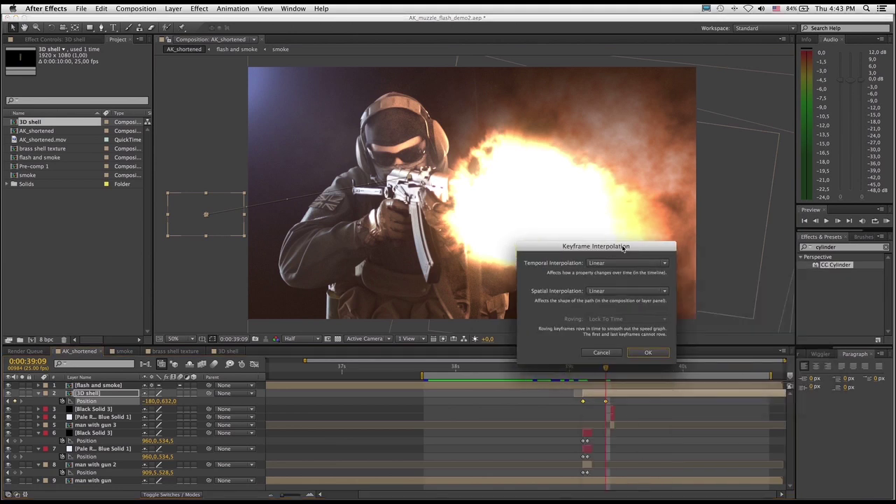
pyautogui.click(607, 294)
pyautogui.click(606, 324)
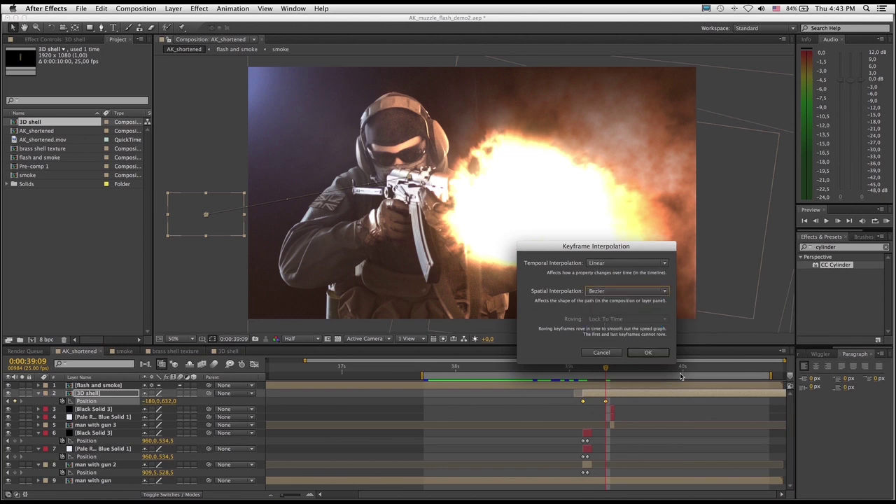
pyautogui.click(652, 353)
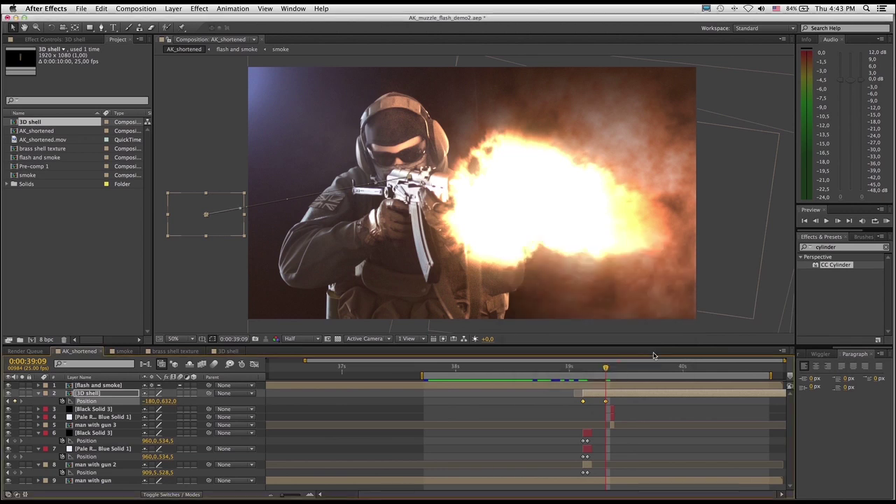
# Drag the first Position keyframe's Bezier handle to bend the shell's path into an upward arc.
pyautogui.click(617, 394)
pyautogui.click(590, 391)
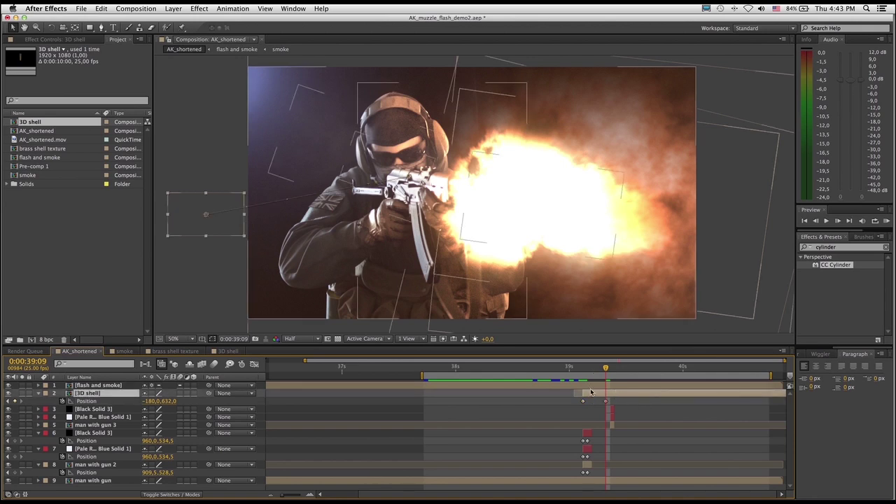
pyautogui.click(411, 180)
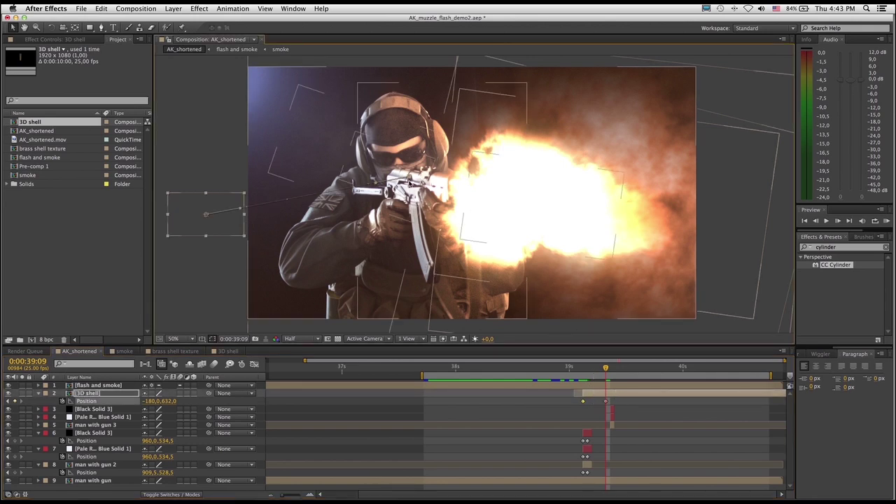
pyautogui.moveTo(371, 180); pyautogui.dragTo(333, 169)
pyautogui.moveTo(257, 208); pyautogui.dragTo(232, 199)
pyautogui.click(885, 221)
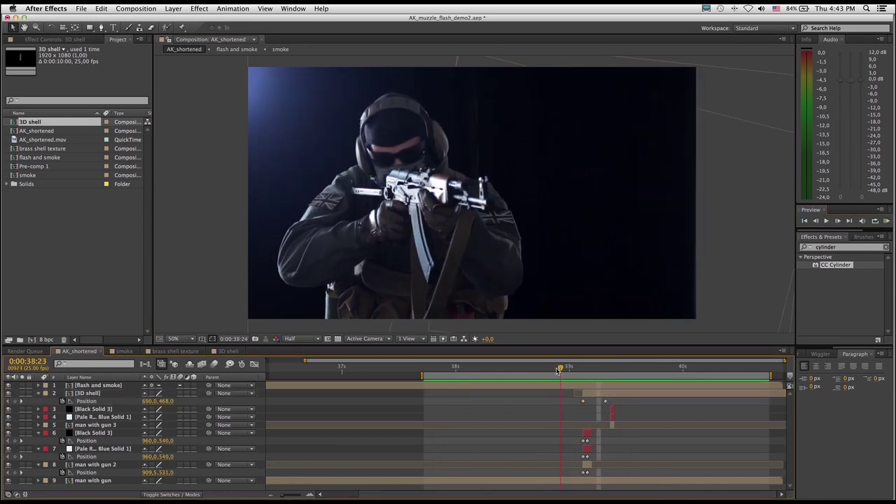
pyautogui.moveTo(564, 369); pyautogui.dragTo(592, 370)
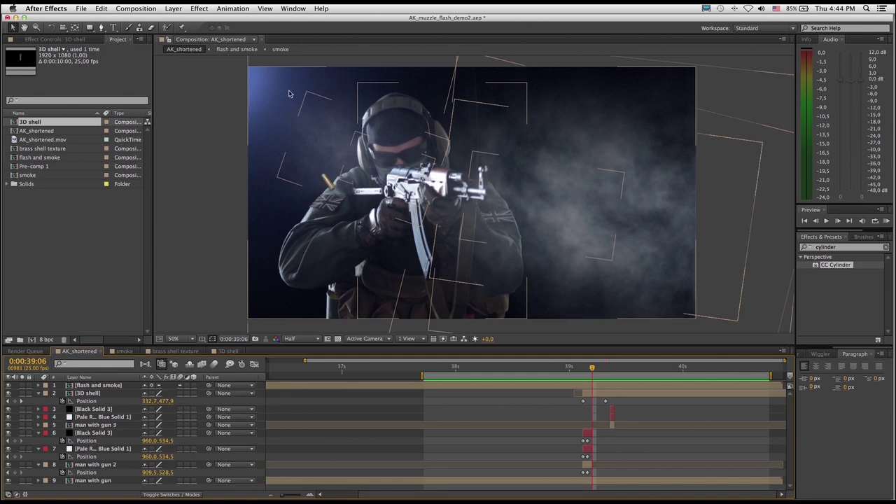
# Search effects for 'phot' and apply a Photo Filter set to Cooling Filter (82) to 3D shell.
pyautogui.click(838, 248)
pyautogui.write('phoy')
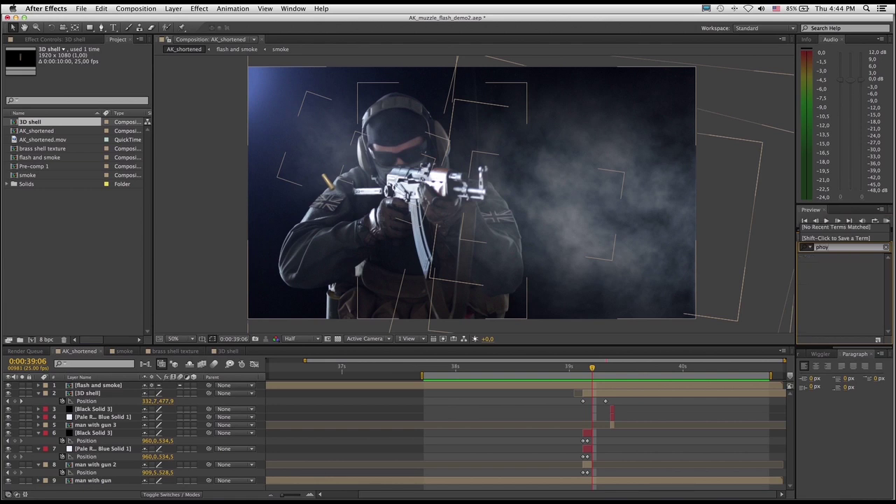
pyautogui.press('BackSpace')
pyautogui.write('to')
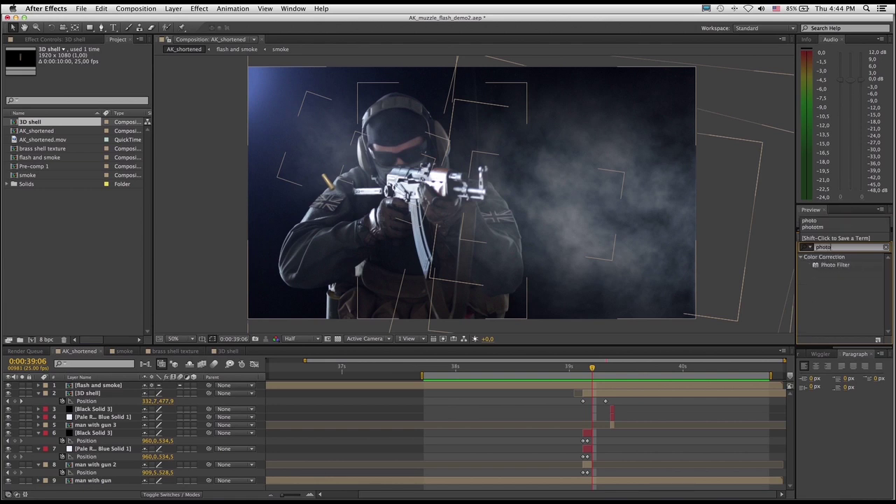
pyautogui.moveTo(834, 264); pyautogui.dragTo(600, 396)
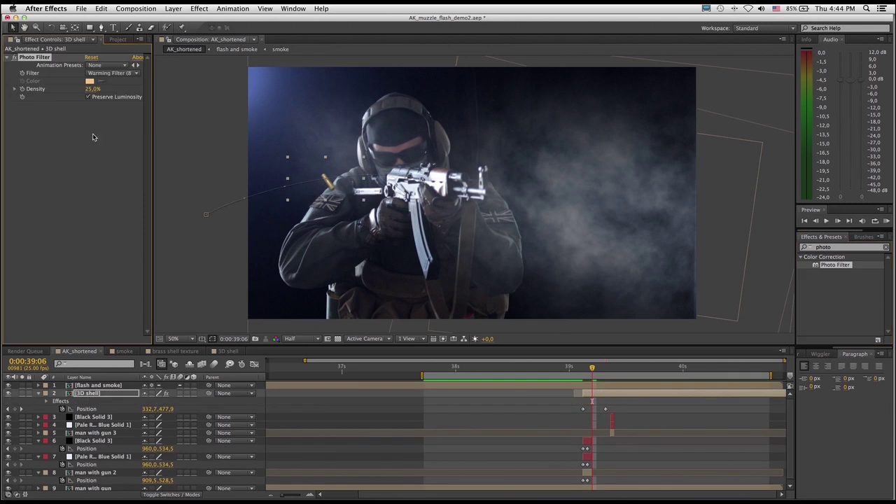
pyautogui.click(122, 74)
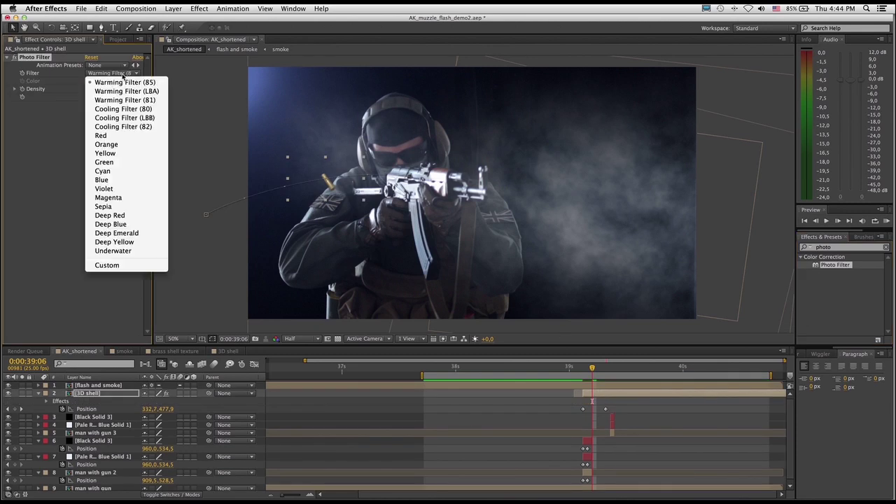
pyautogui.click(123, 127)
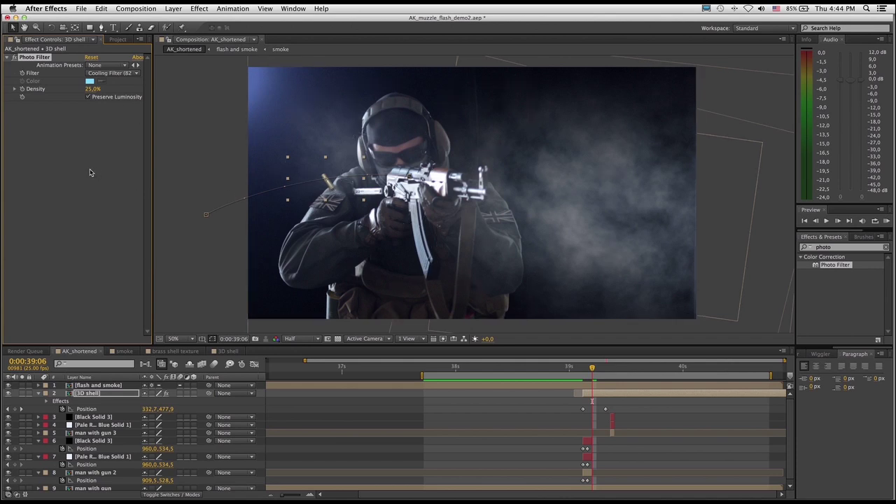
# Compare the filter at 100% zoom and raise its Density to 35%.
pyautogui.press('.')
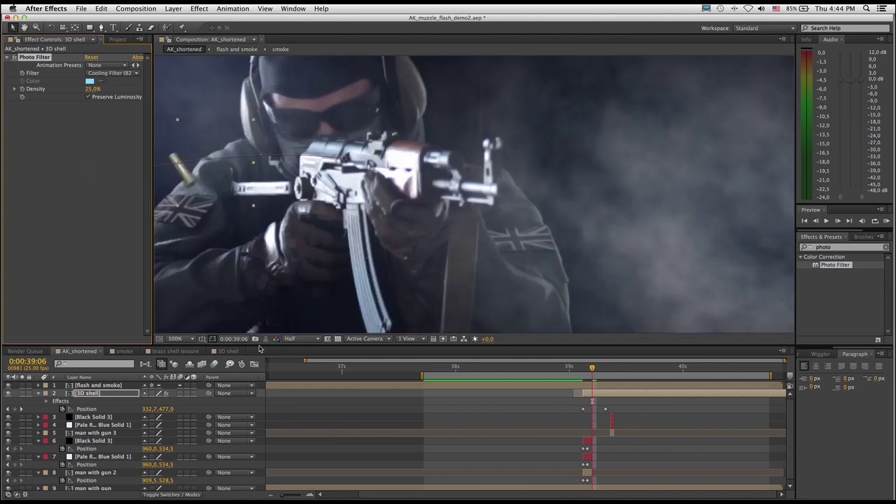
pyautogui.moveTo(206, 223); pyautogui.dragTo(339, 227)
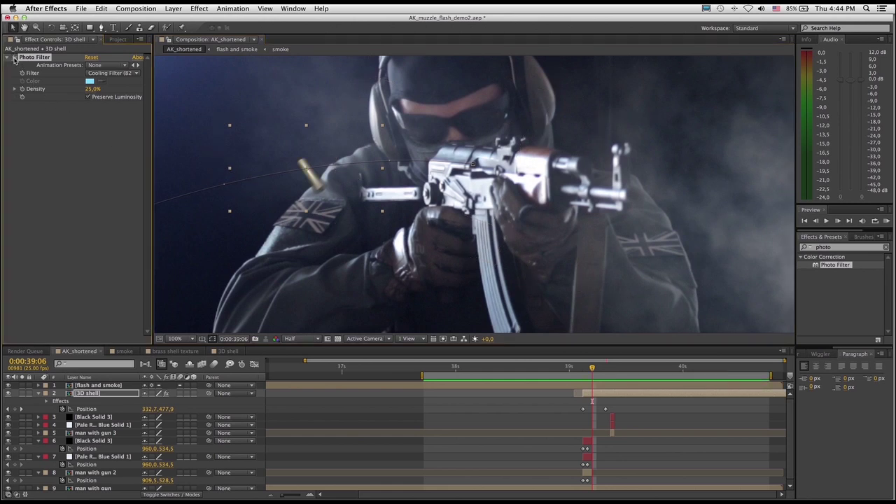
pyautogui.click(14, 58)
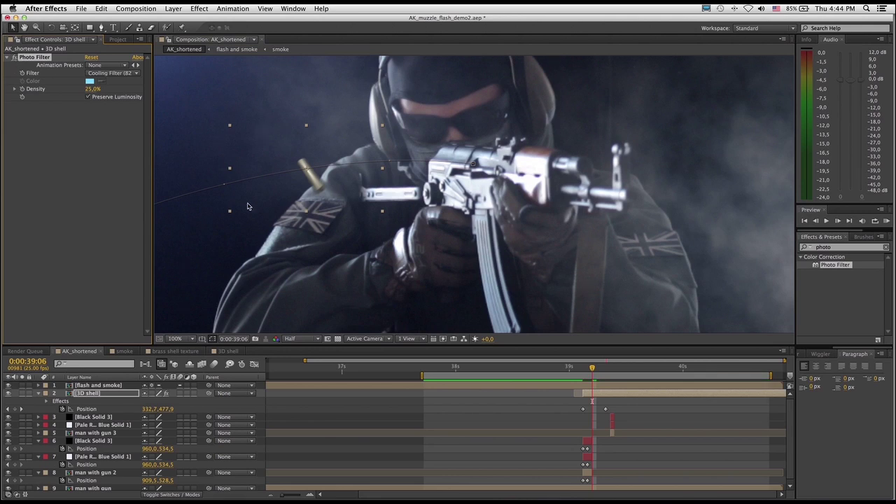
pyautogui.click(92, 89)
pyautogui.write('35')
pyautogui.press('Return')
pyautogui.press(',')
pyautogui.press(',')
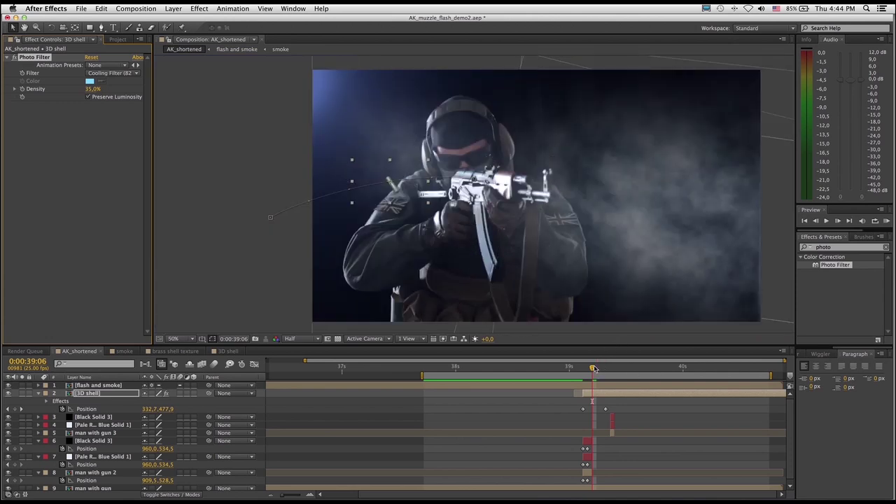
# Enable composition motion blur, move the work-area start near 39 s, and RAM-preview the shot.
pyautogui.moveTo(593, 368)
pyautogui.mouseDown()
pyautogui.moveTo(605, 368)
pyautogui.moveTo(593, 368)
pyautogui.mouseUp()
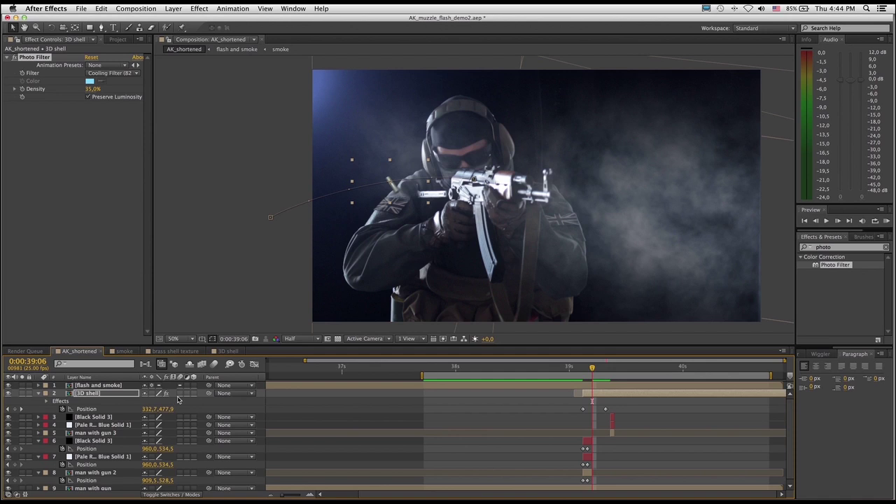
pyautogui.click(214, 365)
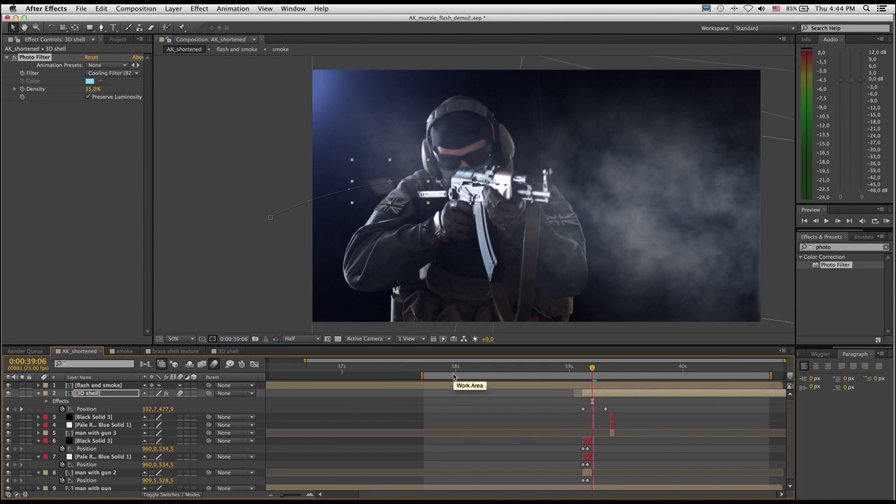
pyautogui.moveTo(422, 376); pyautogui.dragTo(526, 386)
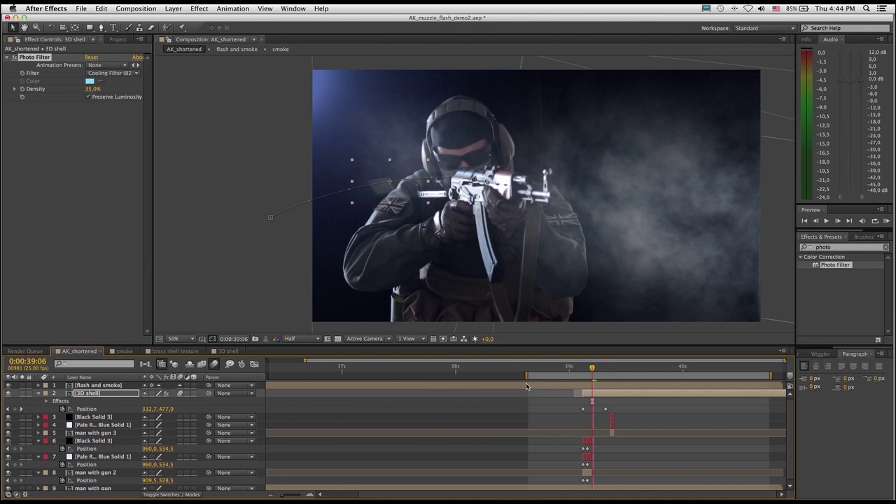
pyautogui.click(886, 223)
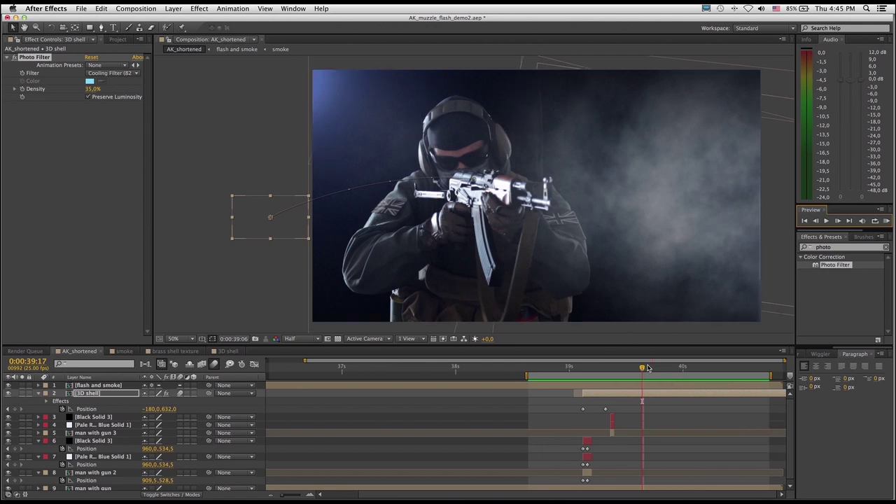
# Split the 3D shell layer at frame 39:11 with Ctrl+Shift+D.
pyautogui.click(614, 367)
pyautogui.hotkey('ctrl', 'shift', 'd')
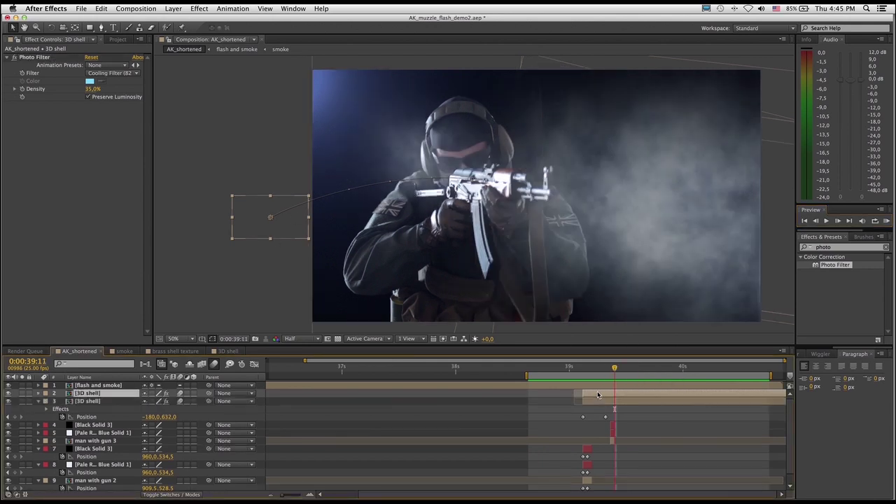
pyautogui.moveTo(614, 369); pyautogui.dragTo(610, 369)
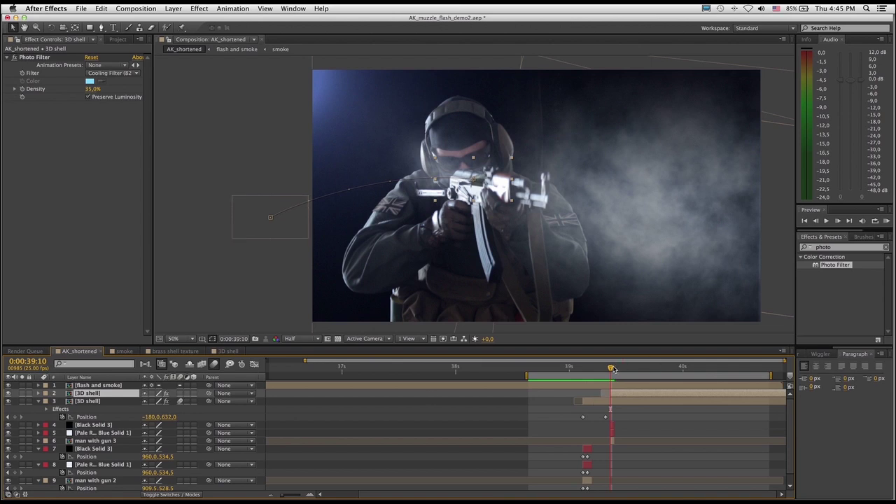
pyautogui.moveTo(613, 369)
pyautogui.mouseDown()
pyautogui.moveTo(631, 369)
pyautogui.moveTo(623, 369)
pyautogui.mouseUp()
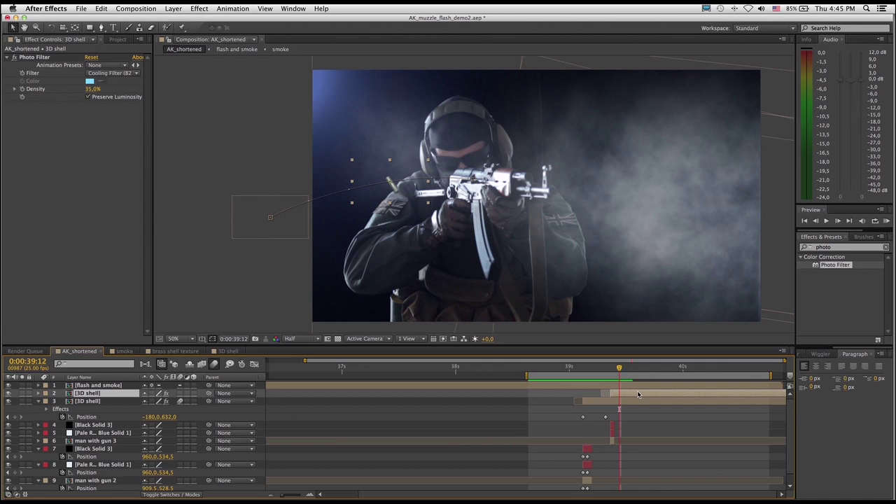
# Shift the second shell's Position keyframes later and slide its layer to start at 39:10.
pyautogui.press('p')
pyautogui.moveTo(645, 398); pyautogui.dragTo(675, 403)
pyautogui.click(656, 368)
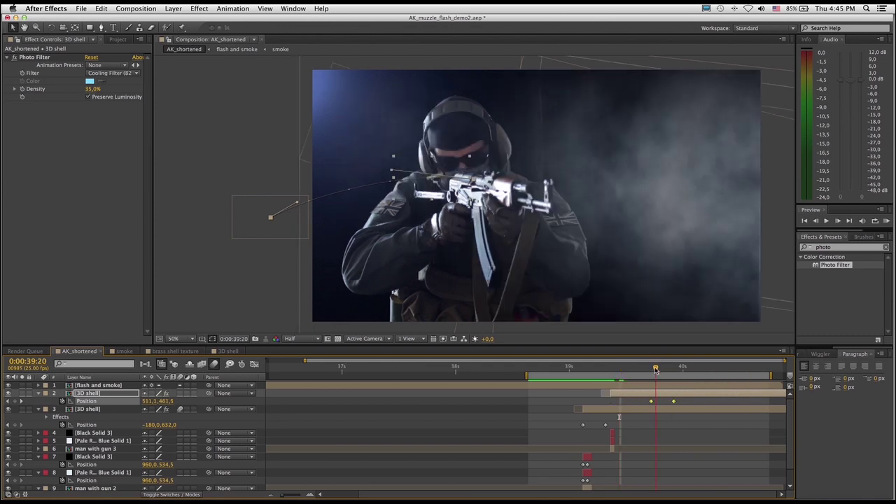
pyautogui.moveTo(656, 369); pyautogui.dragTo(651, 369)
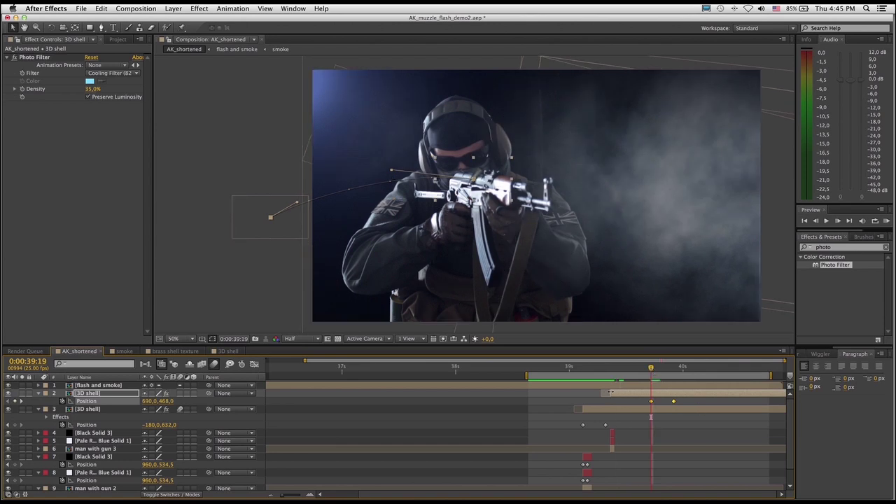
pyautogui.click(88, 393)
pyautogui.moveTo(610, 393); pyautogui.dragTo(642, 394)
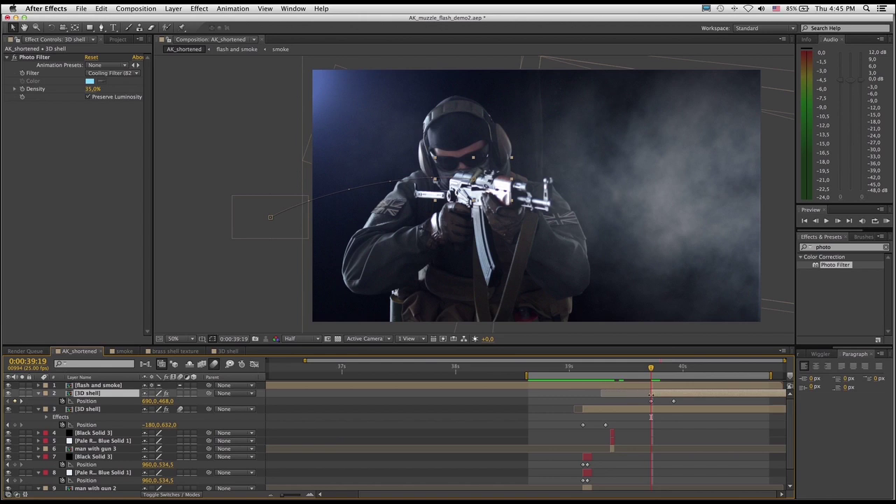
pyautogui.click(610, 366)
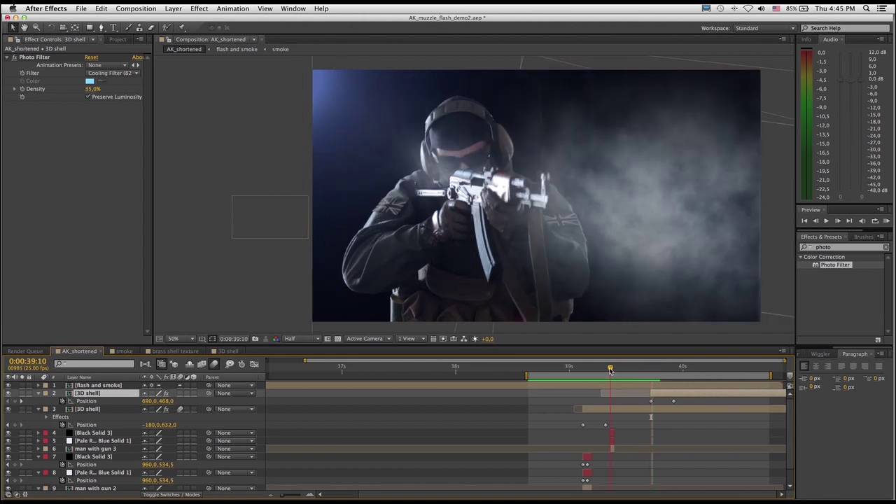
pyautogui.moveTo(677, 396); pyautogui.dragTo(638, 397)
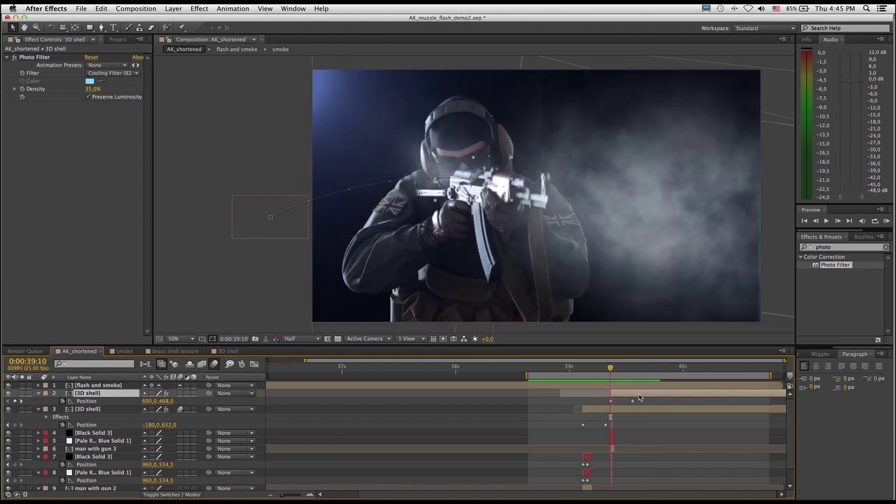
# At 39:15, drag the second shell upward so its Position becomes -166, 460.
pyautogui.click(616, 367)
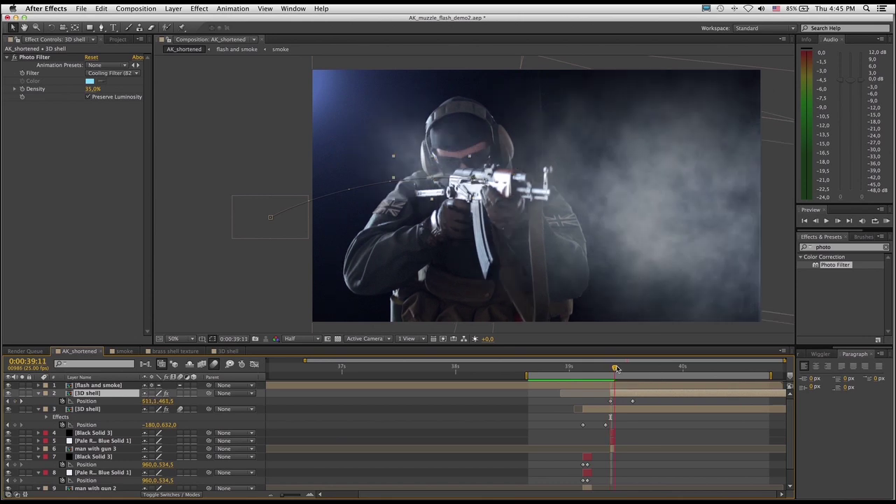
pyautogui.moveTo(618, 369)
pyautogui.mouseDown()
pyautogui.moveTo(632, 369)
pyautogui.moveTo(612, 368)
pyautogui.mouseUp()
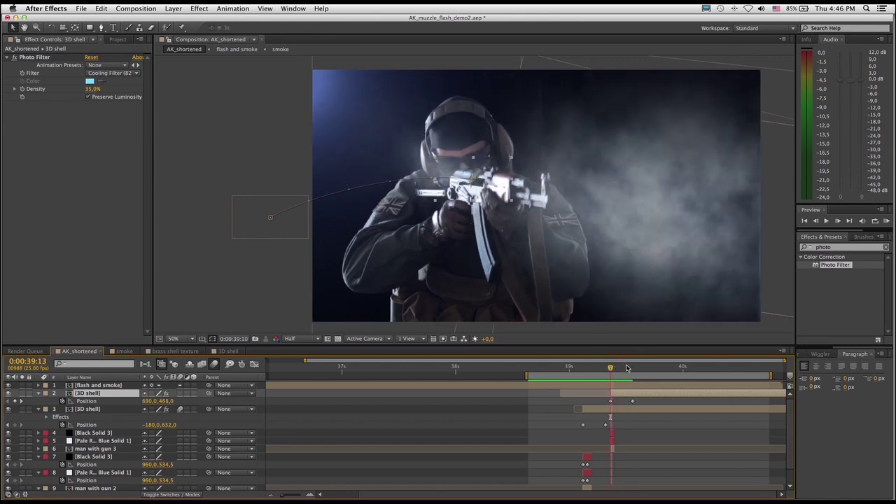
pyautogui.moveTo(627, 368); pyautogui.dragTo(632, 368)
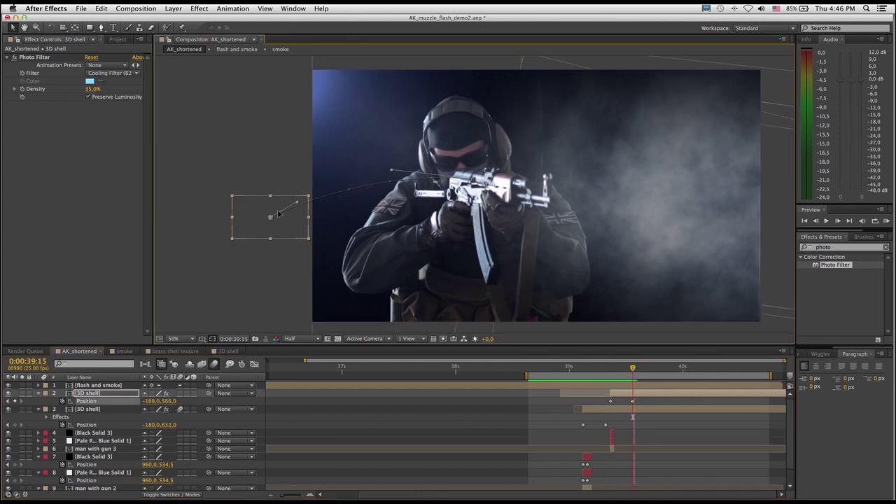
pyautogui.moveTo(275, 231); pyautogui.dragTo(278, 191)
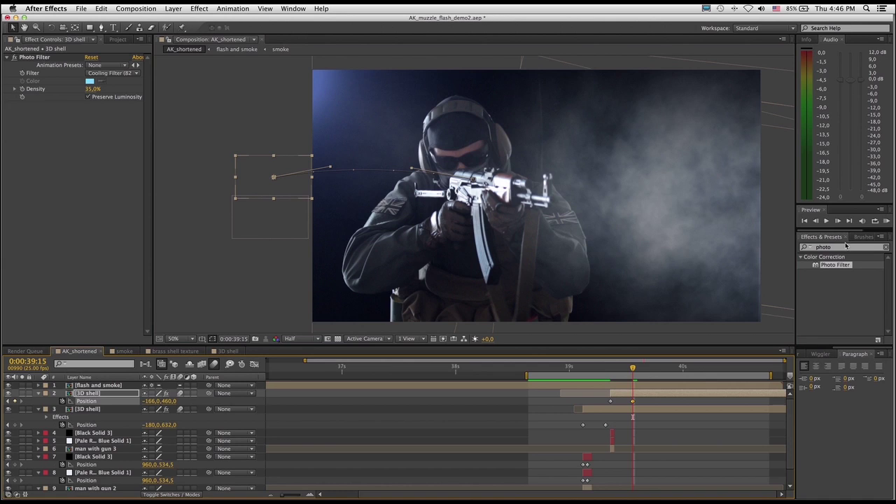
pyautogui.click(886, 221)
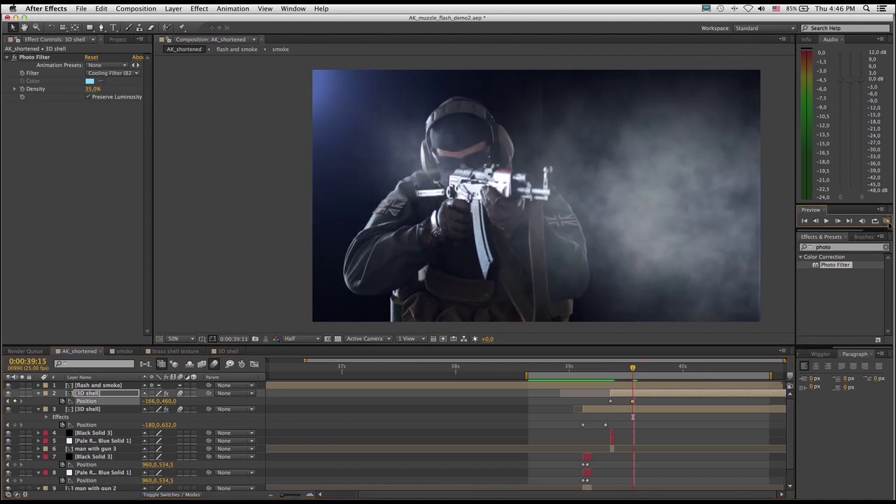